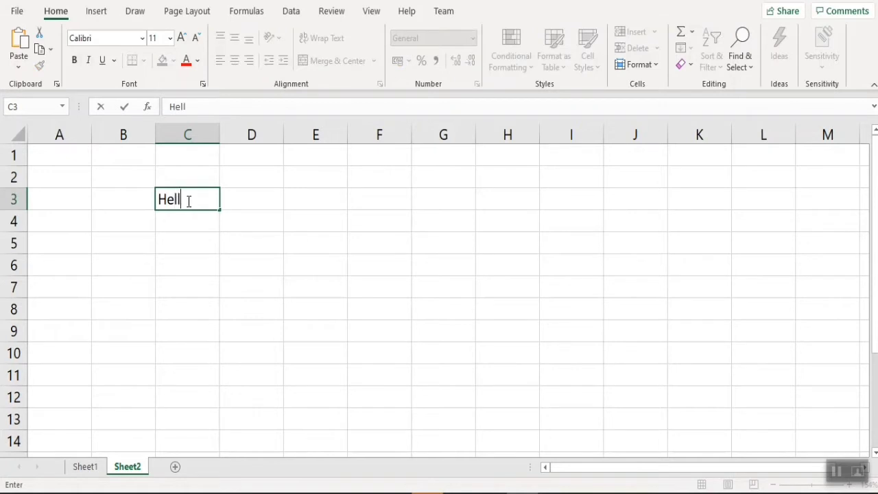
# Complete the text in cell C3 so it reads Hello World.
pyautogui.write('o World')
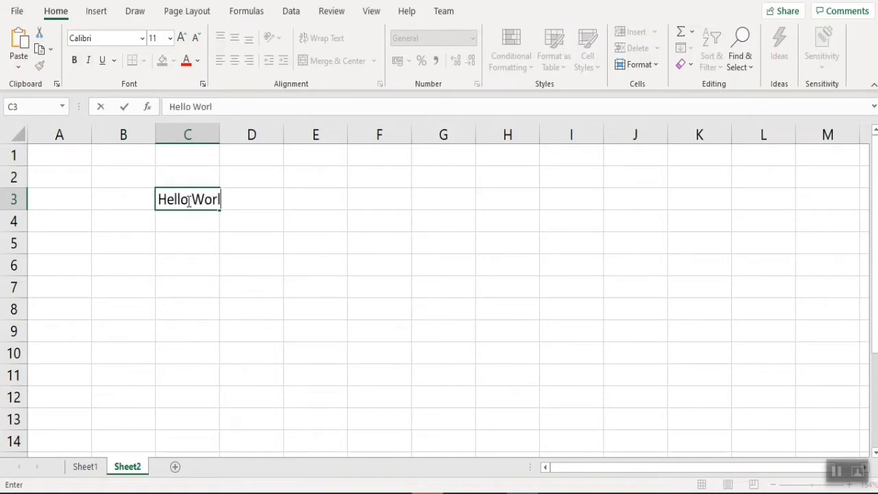
pyautogui.click(199, 273)
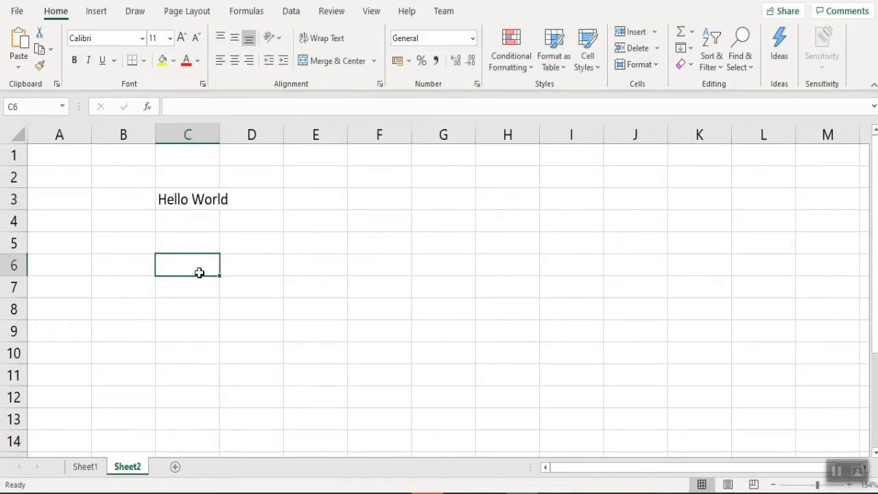
# Trace cell G7 along column G and row 7, and check the addresses of cells such as H2 and C3.
pyautogui.click(444, 293)
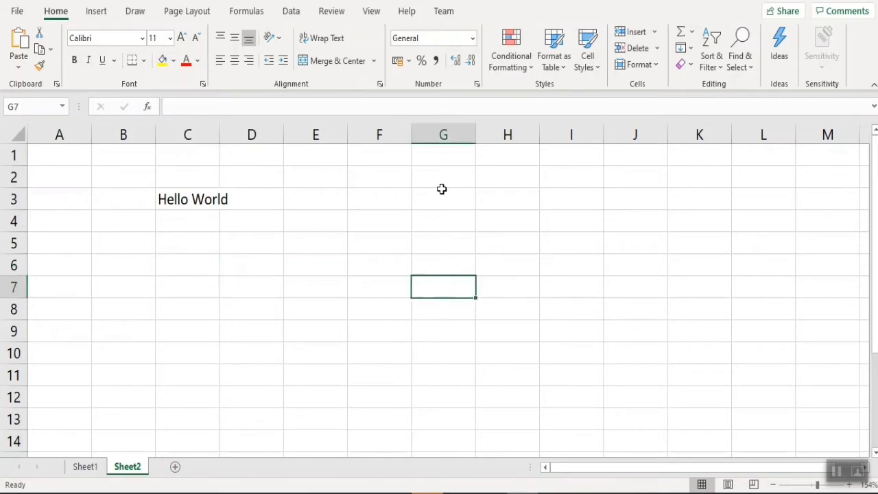
pyautogui.click(446, 153)
pyautogui.moveTo(446, 153); pyautogui.dragTo(439, 286)
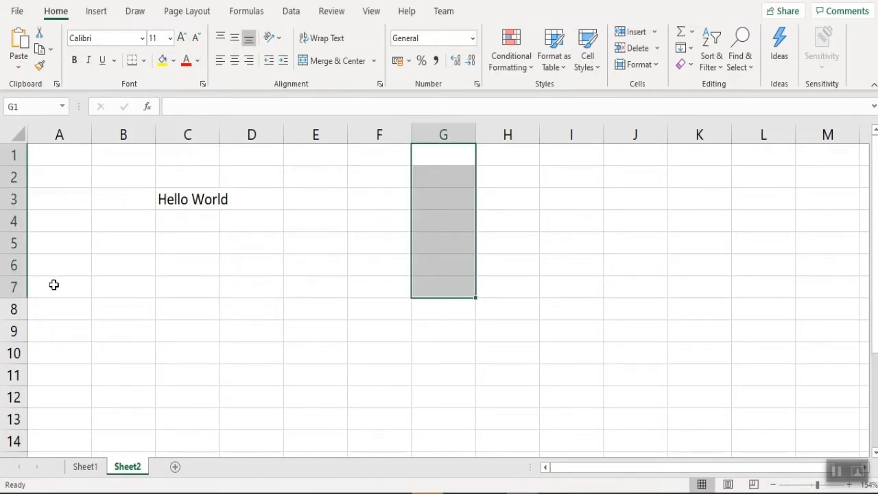
pyautogui.moveTo(55, 287); pyautogui.dragTo(435, 296)
pyautogui.click(443, 290)
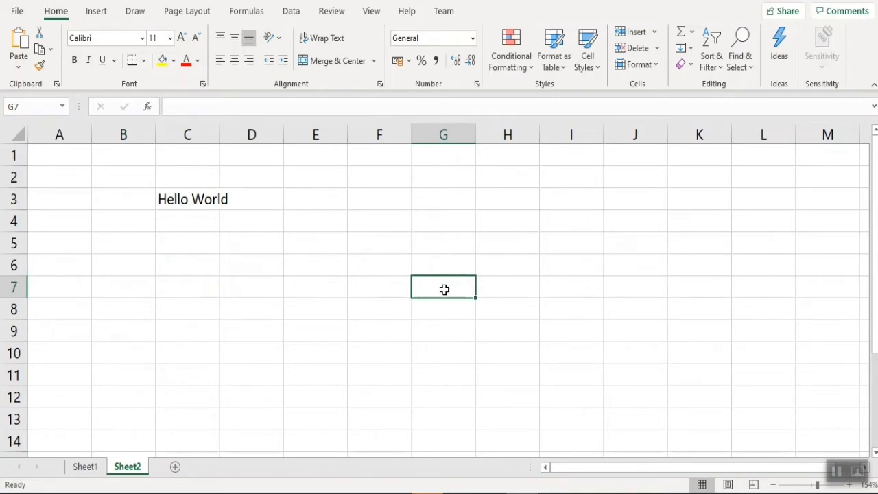
pyautogui.click(234, 356)
pyautogui.click(505, 175)
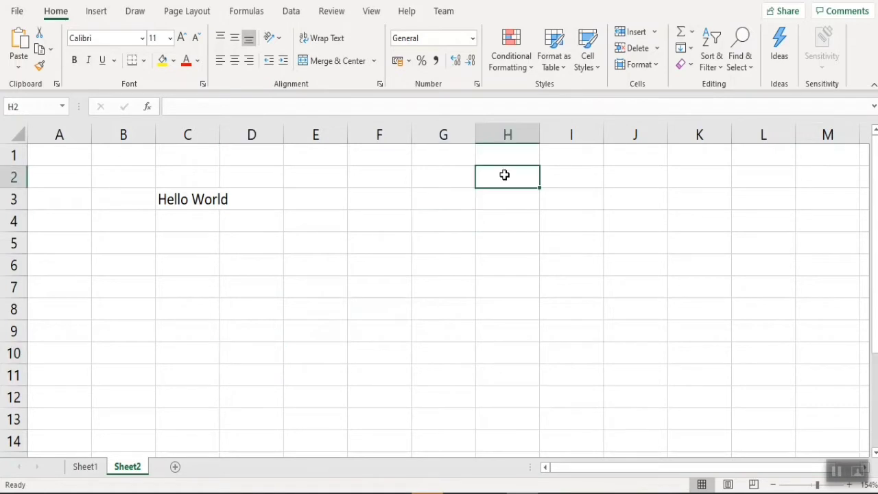
pyautogui.click(195, 199)
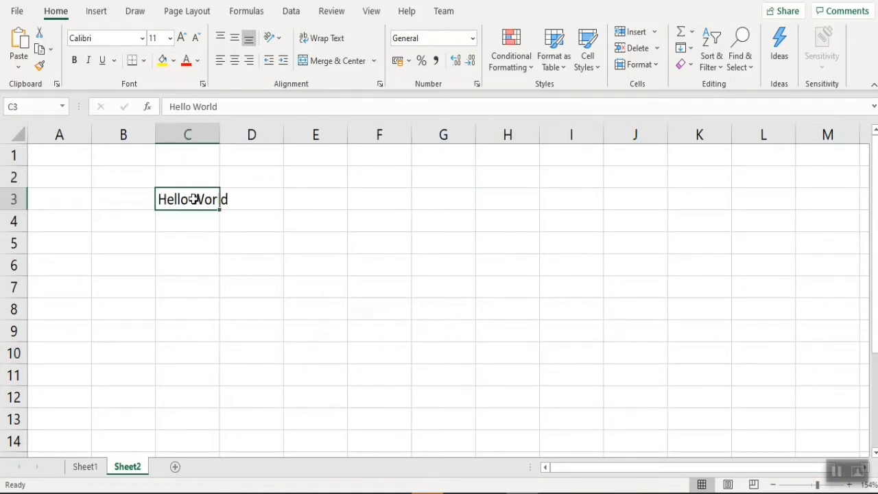
pyautogui.click(247, 213)
# Enter the sample values 34 in cell E5, 12 in B8 and hello in H8.
pyautogui.click(317, 244)
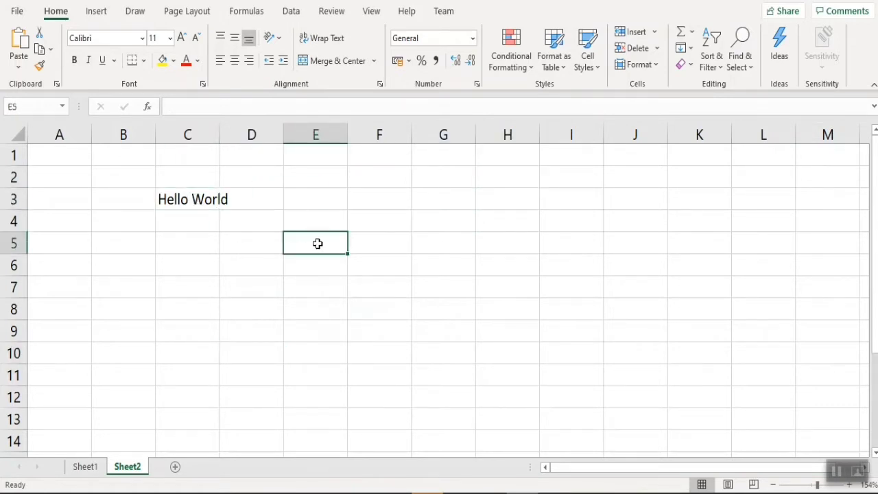
pyautogui.write('34')
pyautogui.click(332, 283)
pyautogui.click(139, 308)
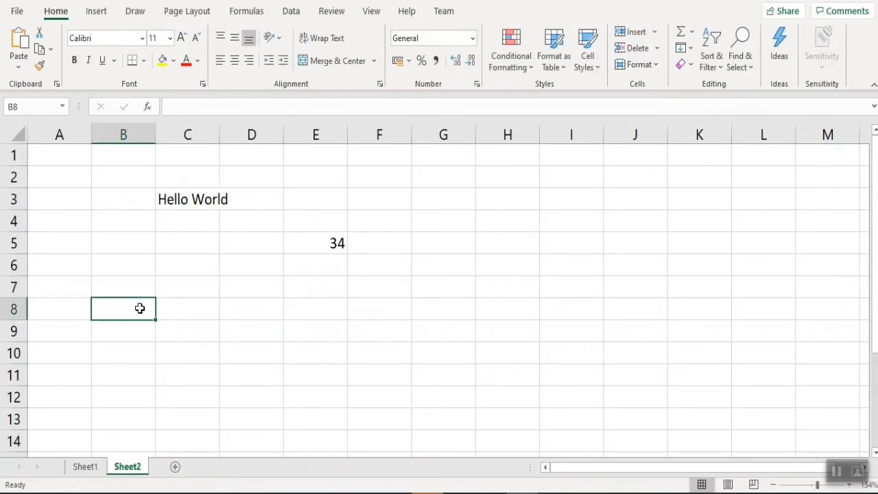
pyautogui.write('12')
pyautogui.click(494, 315)
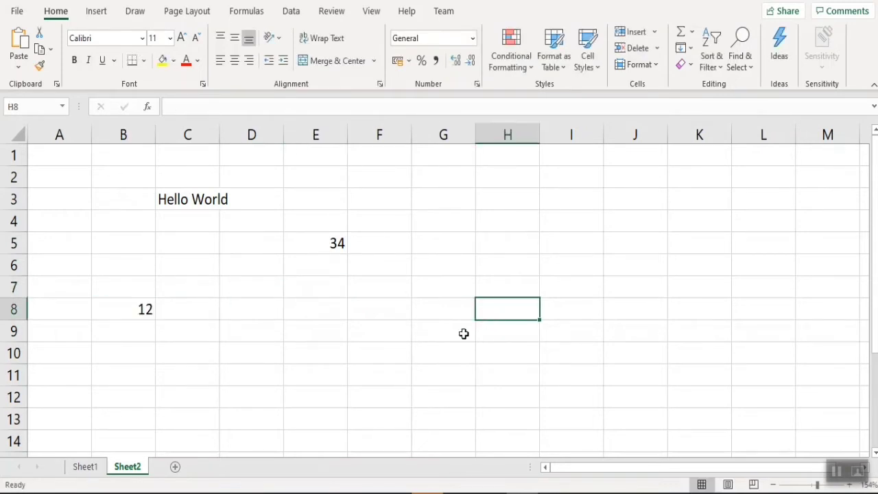
pyautogui.write('hello')
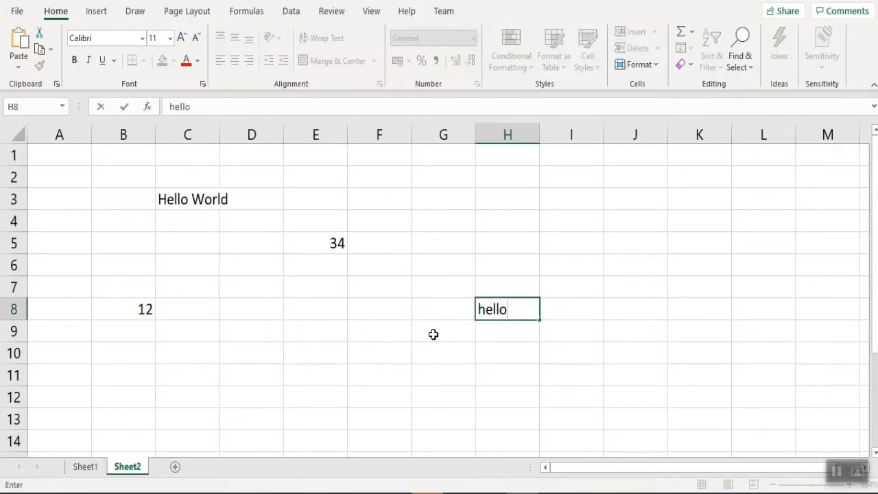
pyautogui.click(433, 334)
# Clear all sample contents from the range B3:J12.
pyautogui.moveTo(602, 389); pyautogui.dragTo(138, 194)
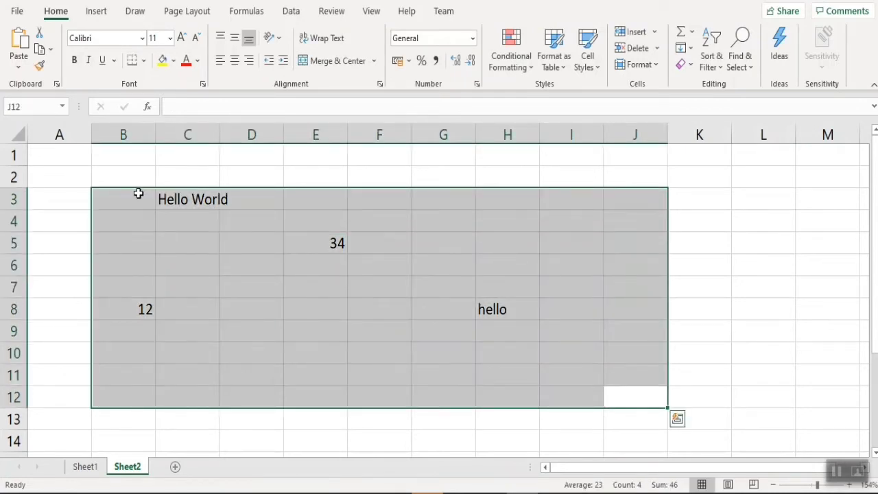
pyautogui.press('Delete')
pyautogui.click(138, 194)
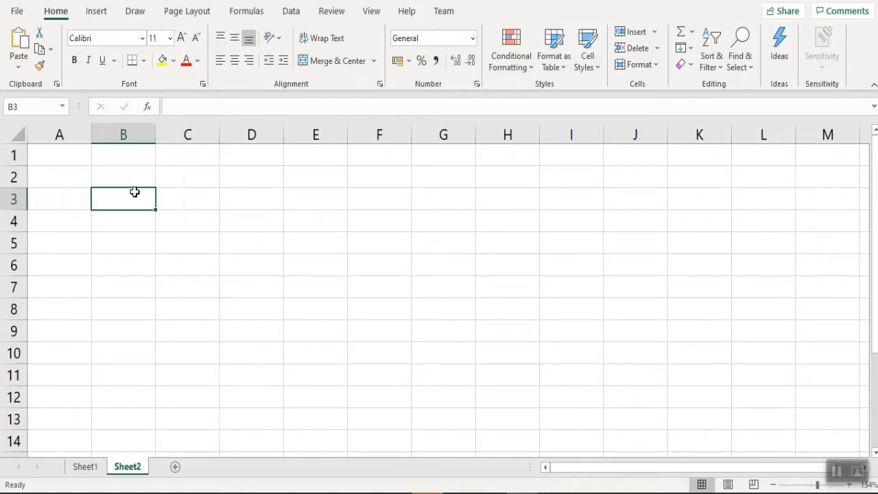
# Enter the title SUM in cell B2.
pyautogui.click(134, 181)
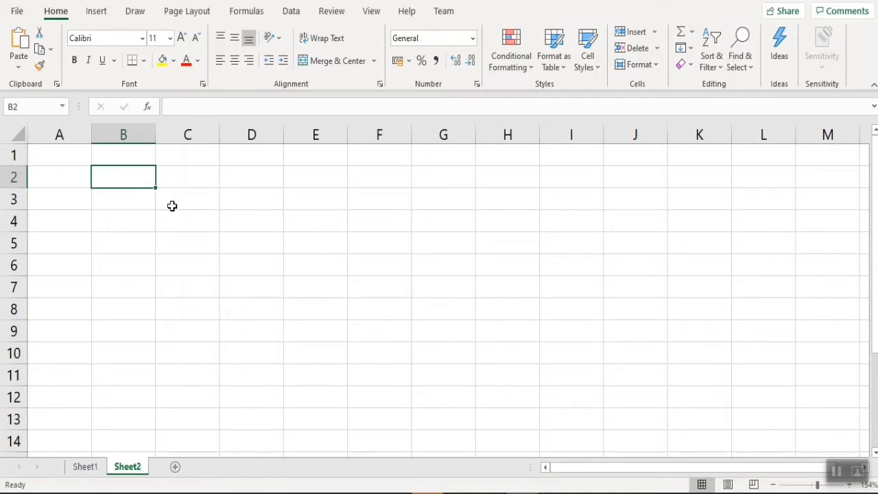
pyautogui.write('SUM')
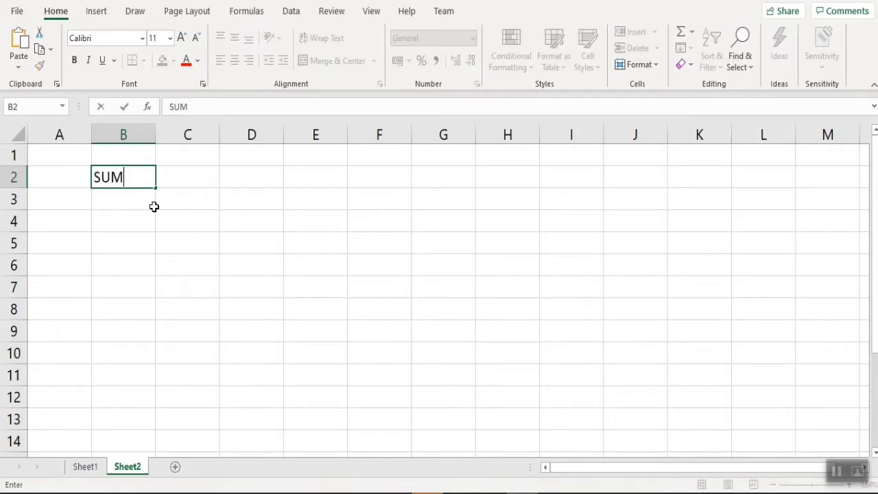
pyautogui.click(252, 186)
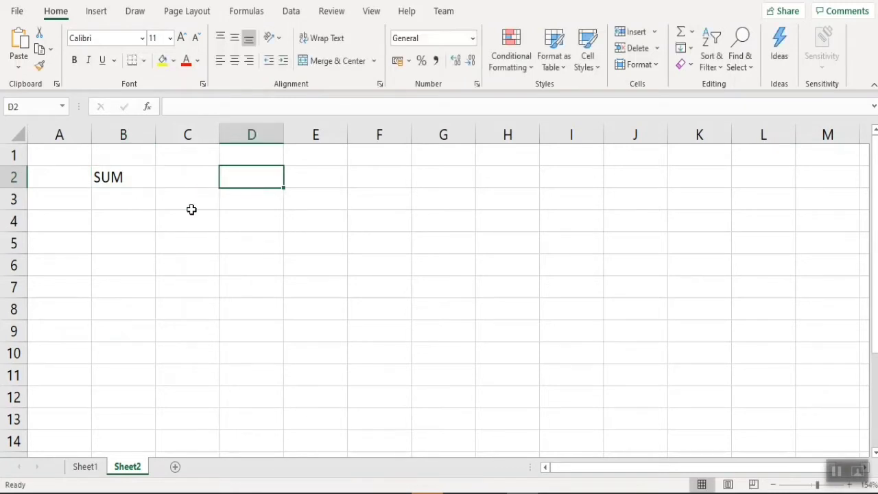
# Enter the numbers 34 in cell D4 and 45 in cell E4.
pyautogui.click(247, 221)
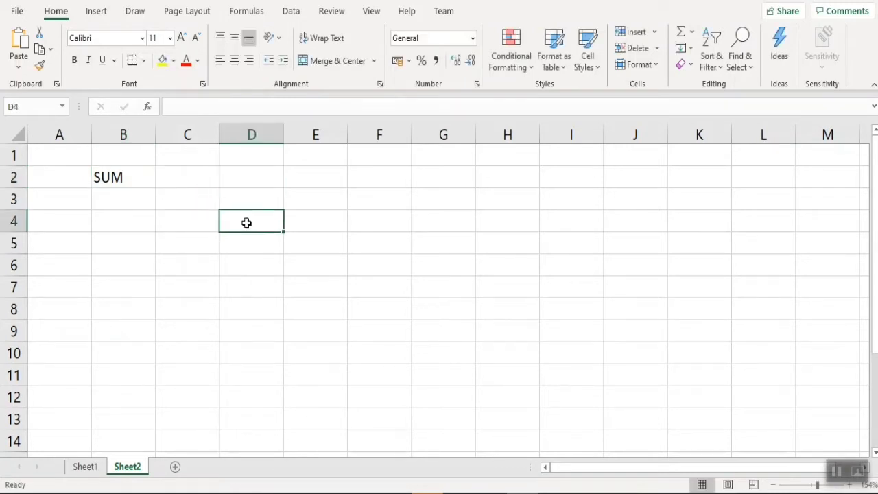
pyautogui.write('34')
pyautogui.click(312, 226)
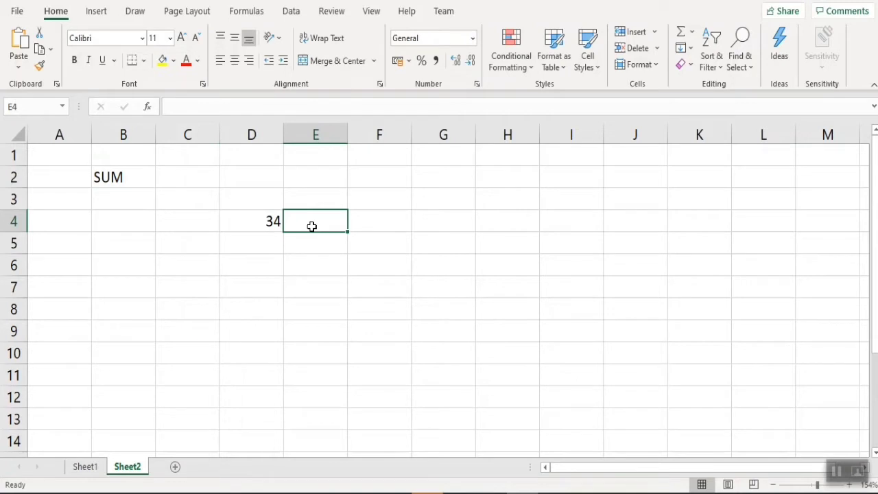
pyautogui.write('45')
# Add the two numbers in cell F4 with the SUM function, picking cells D4 and E4 as separate arguments.
pyautogui.click(390, 224)
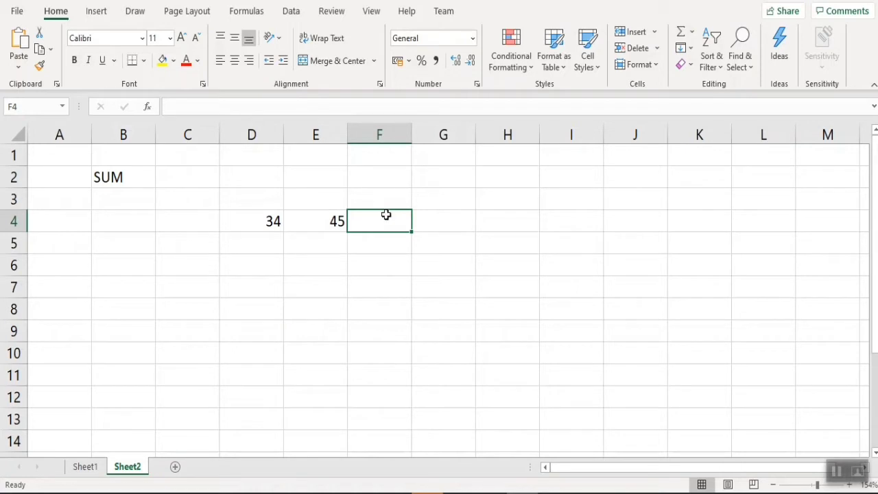
pyautogui.click(251, 106)
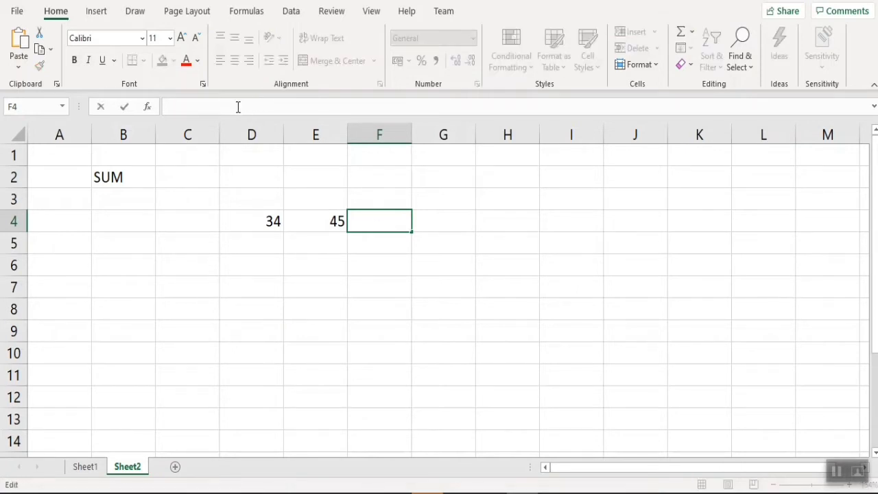
pyautogui.write('=SUM')
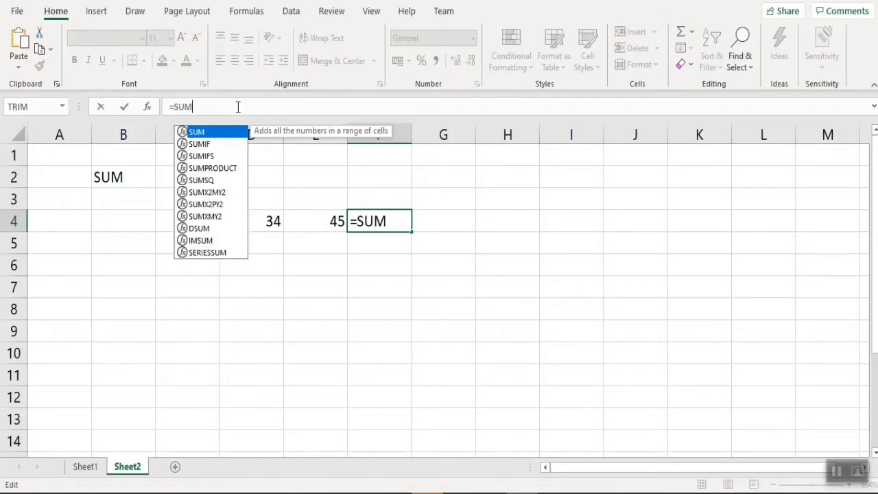
pyautogui.write('(')
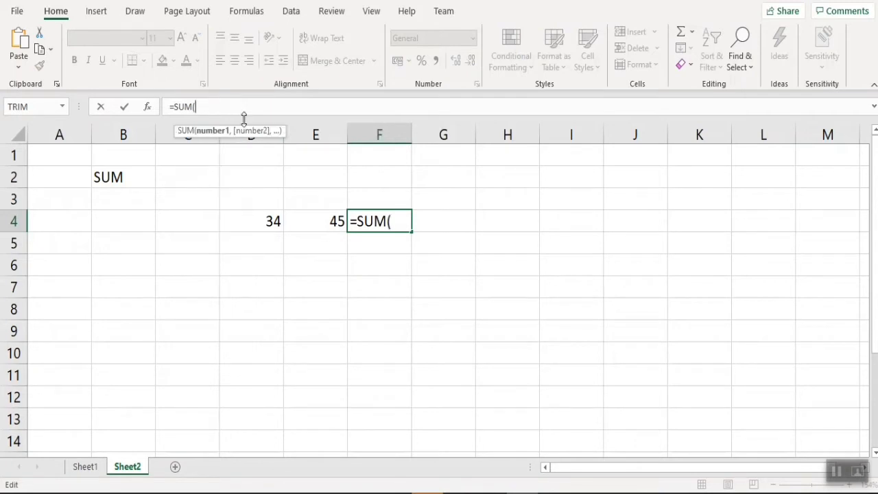
pyautogui.click(273, 222)
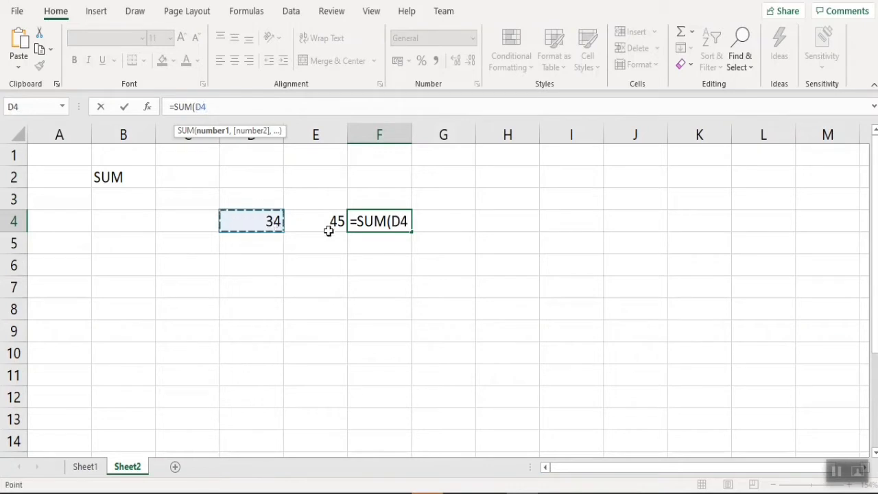
pyautogui.write(',')
pyautogui.click(327, 226)
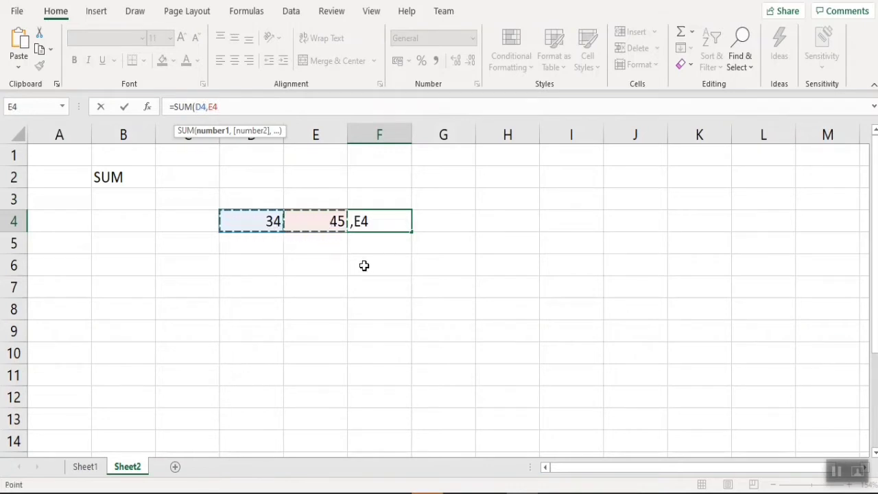
pyautogui.press('Return')
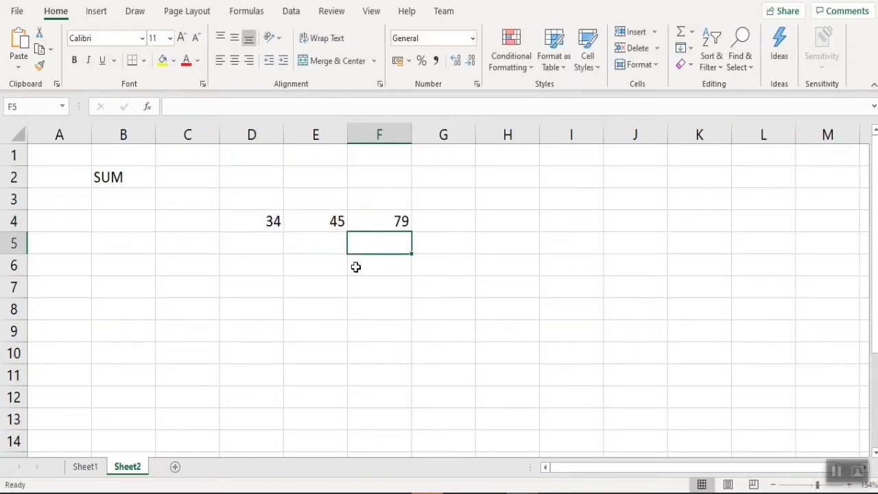
# Replace the whole formula in cell F4 by writing out =SUM(D4,E4) in full.
pyautogui.click(395, 224)
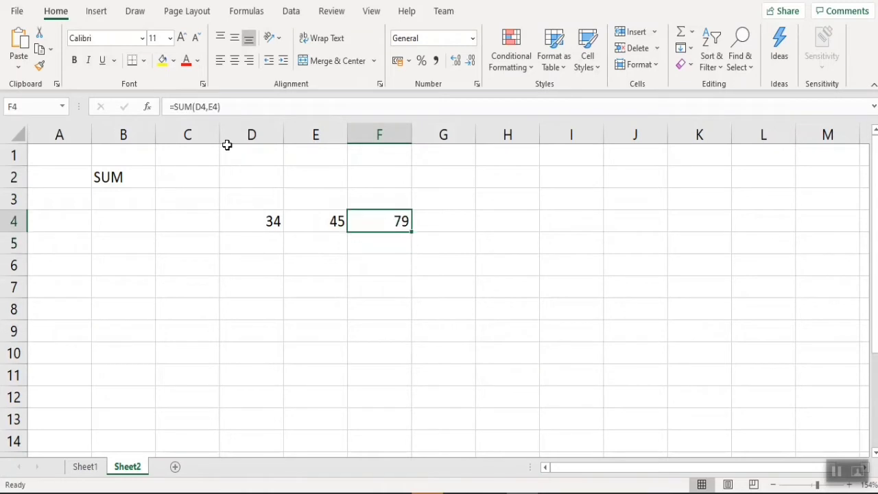
pyautogui.moveTo(221, 107); pyautogui.dragTo(157, 105)
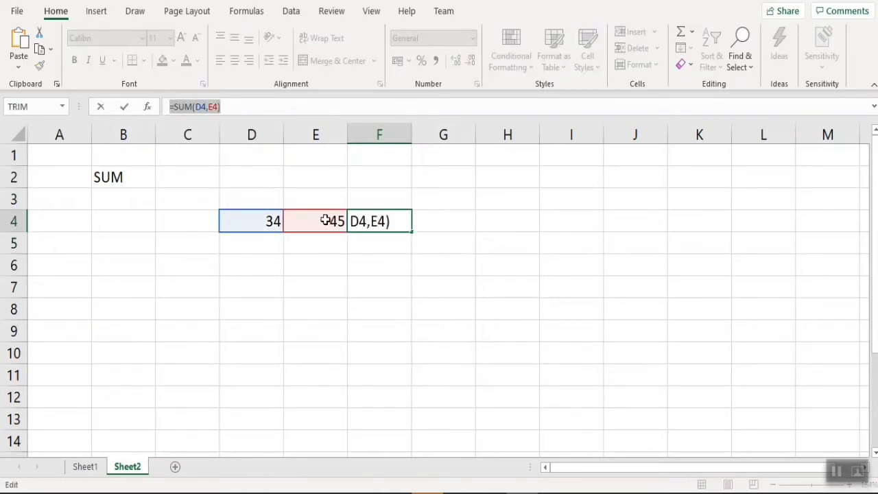
pyautogui.write('SUM')
pyautogui.write('=SUM(')
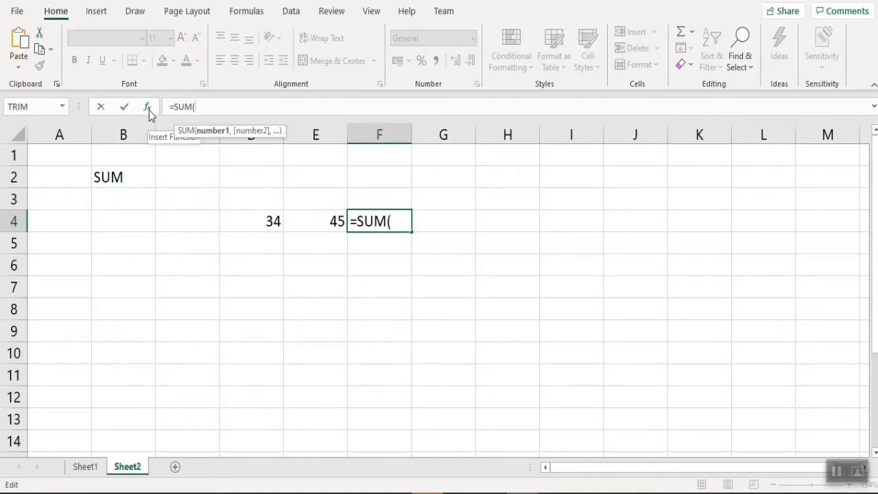
pyautogui.write('D4')
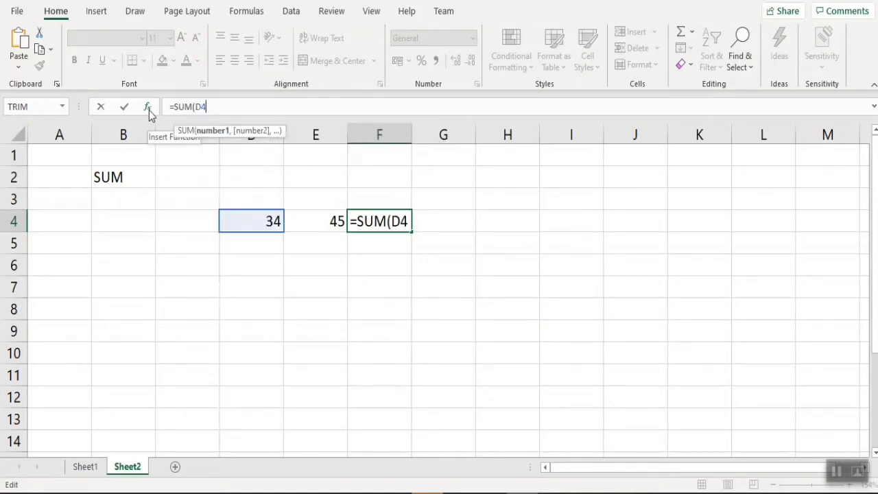
pyautogui.write(',')
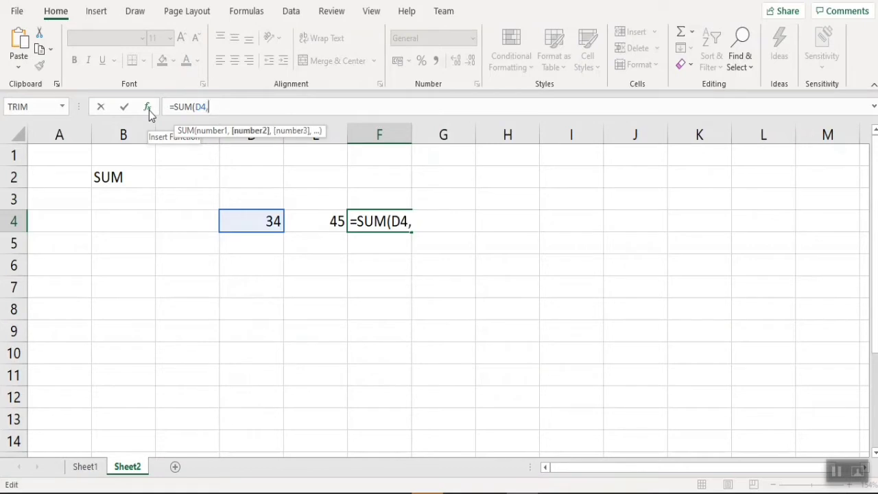
pyautogui.write('D')
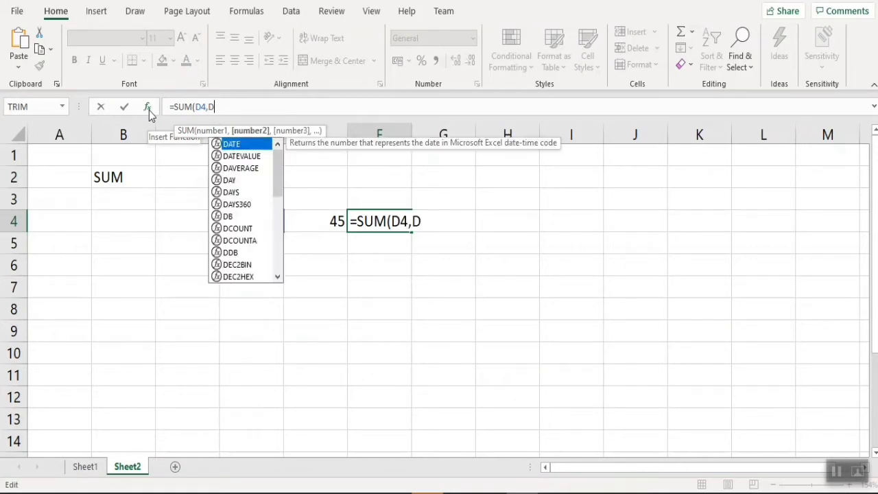
pyautogui.press('BackSpace')
pyautogui.write('E')
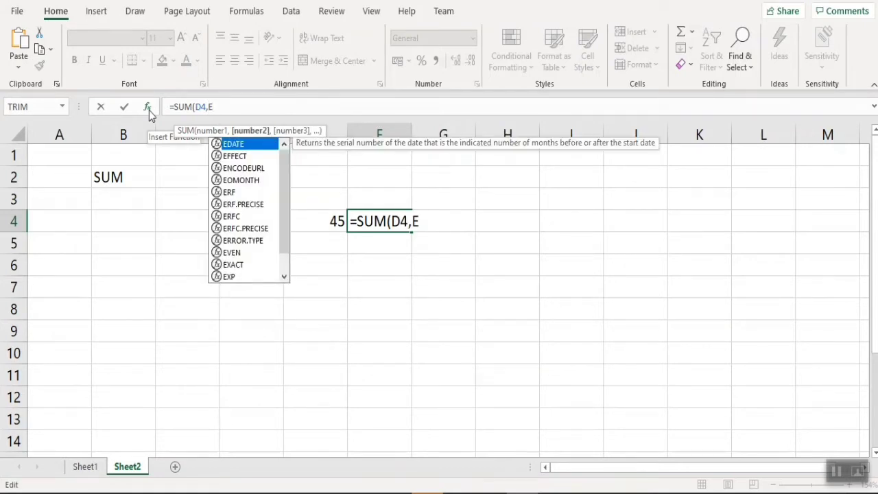
pyautogui.write('4)')
pyautogui.press('Return')
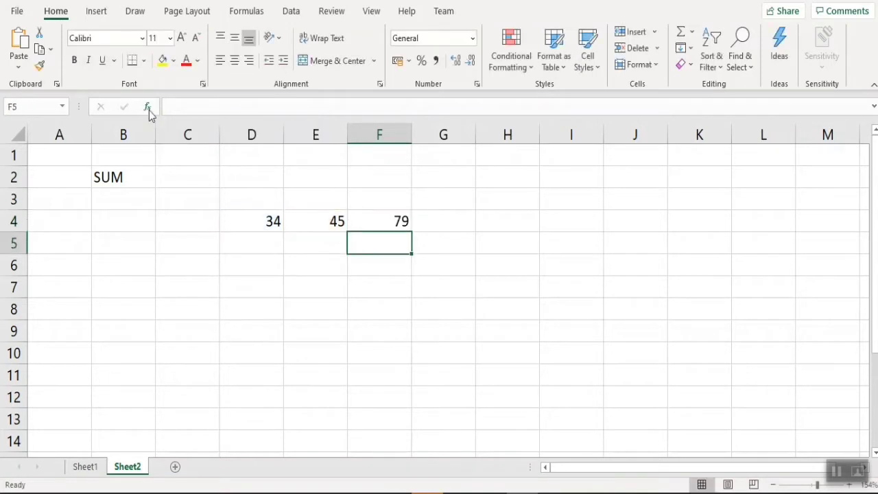
pyautogui.click(387, 225)
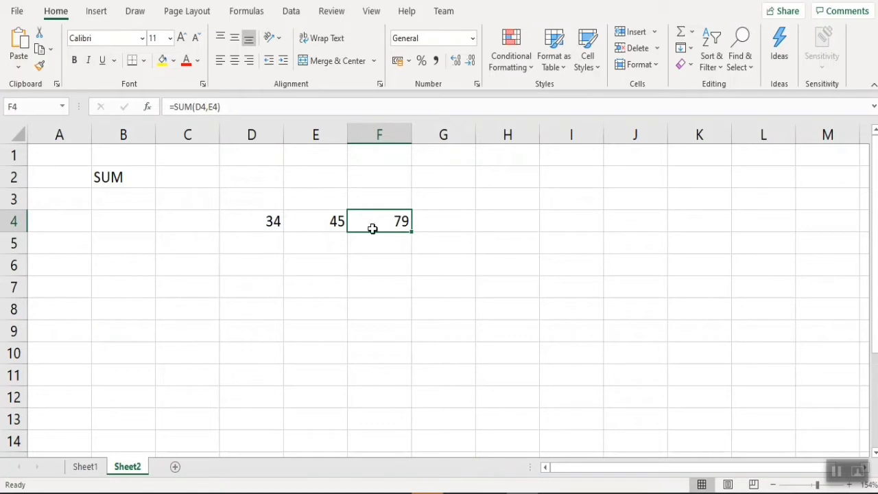
pyautogui.click(443, 227)
pyautogui.click(269, 223)
pyautogui.click(328, 223)
pyautogui.click(388, 222)
# Label the cells above the three numbers as A in D3, B in E3 and C in F3.
pyautogui.click(265, 195)
pyautogui.write('A')
pyautogui.click(333, 204)
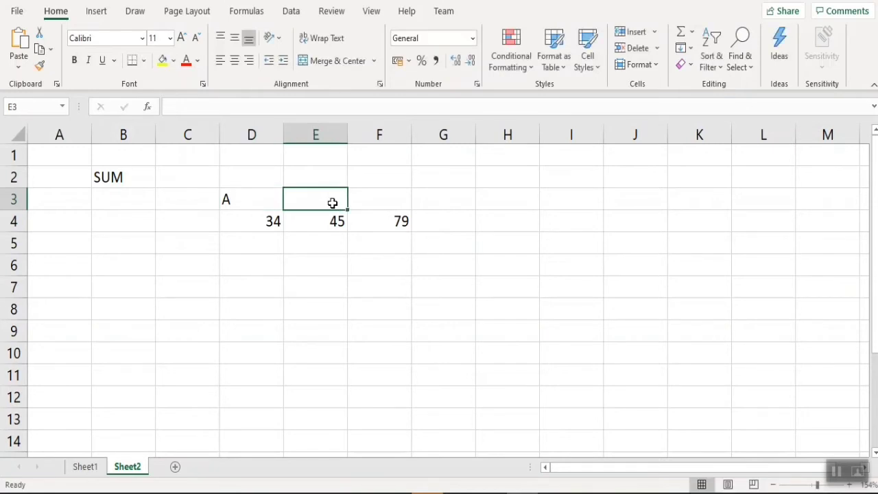
pyautogui.write('B')
pyautogui.click(394, 199)
pyautogui.write('V')
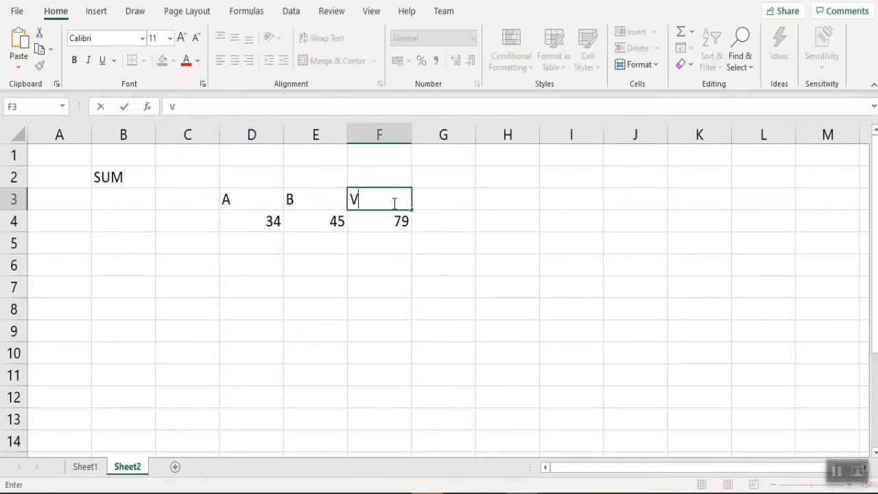
pyautogui.write('C')
# Enter the heading Average in cell G3.
pyautogui.click(463, 217)
pyautogui.click(462, 204)
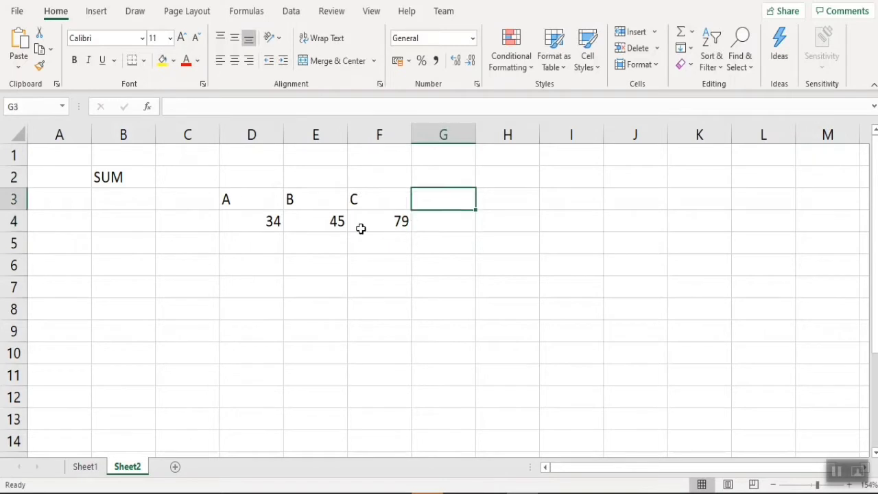
pyautogui.write('Average')
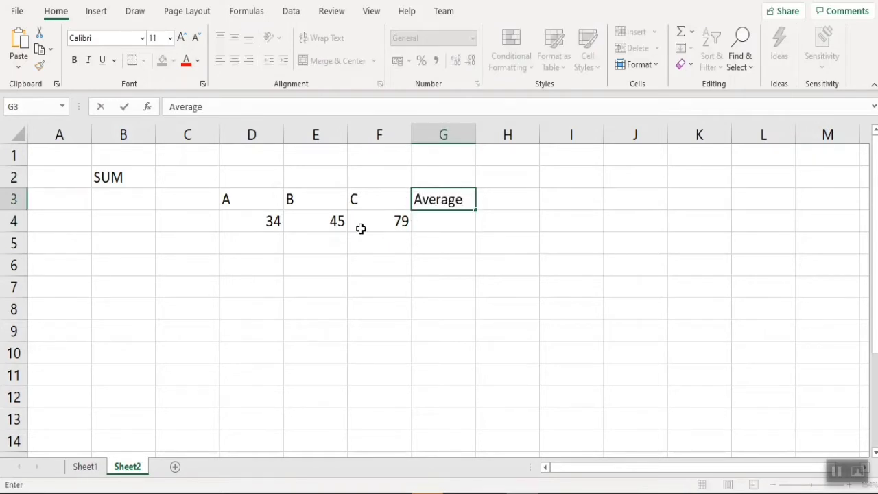
pyautogui.click(480, 248)
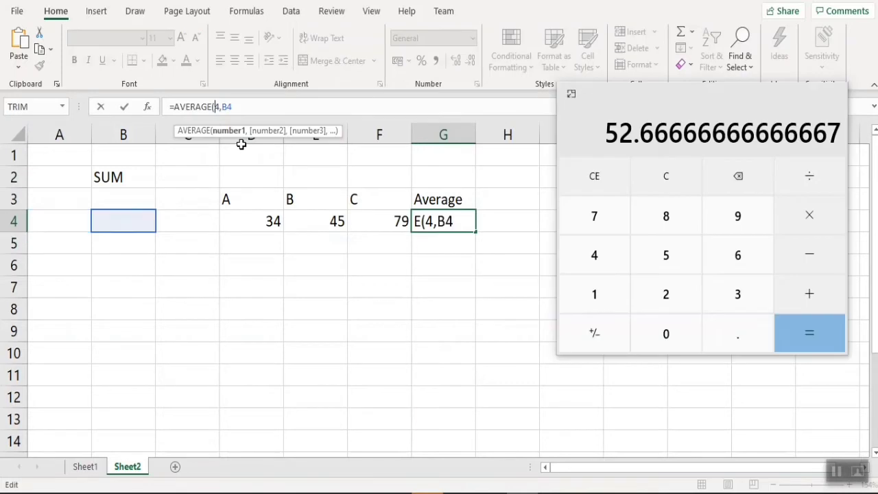
# Correct and complete the formula in cell G4 as =AVERAGE(D4,E4,F4).
pyautogui.write('D4,B4')
pyautogui.click(248, 105)
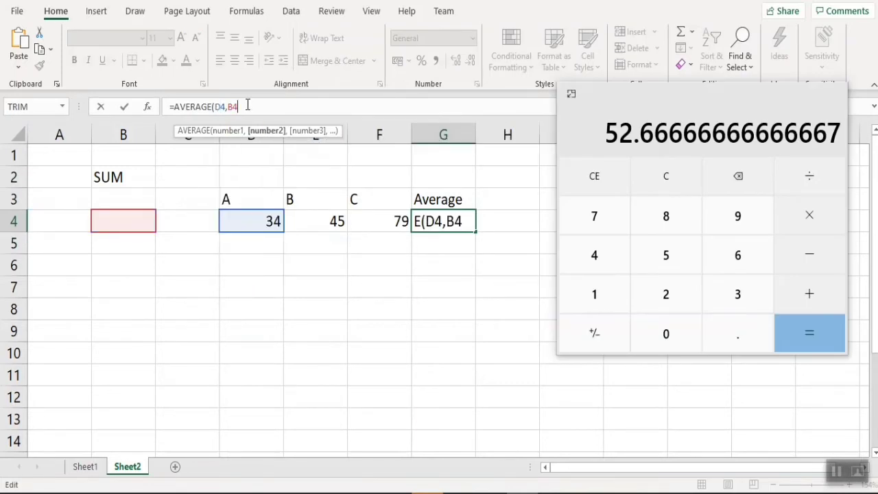
pyautogui.press('BackSpace')
pyautogui.press('BackSpace')
pyautogui.write('E4')
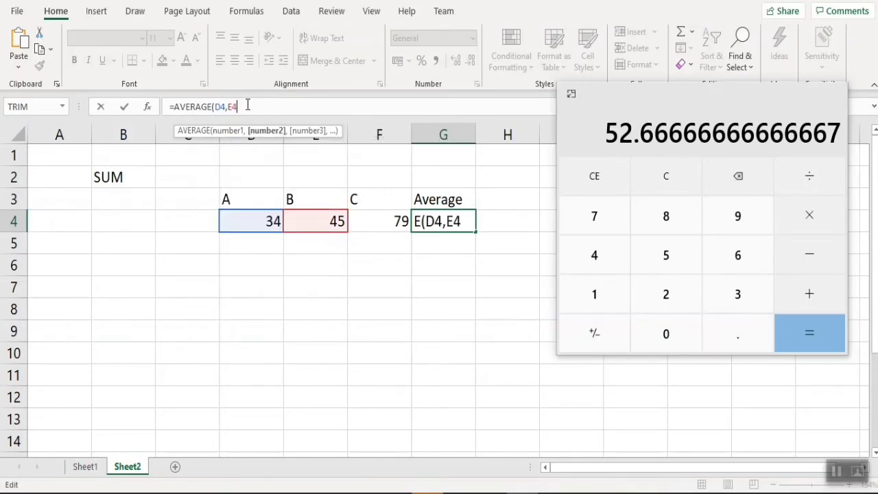
pyautogui.write(',')
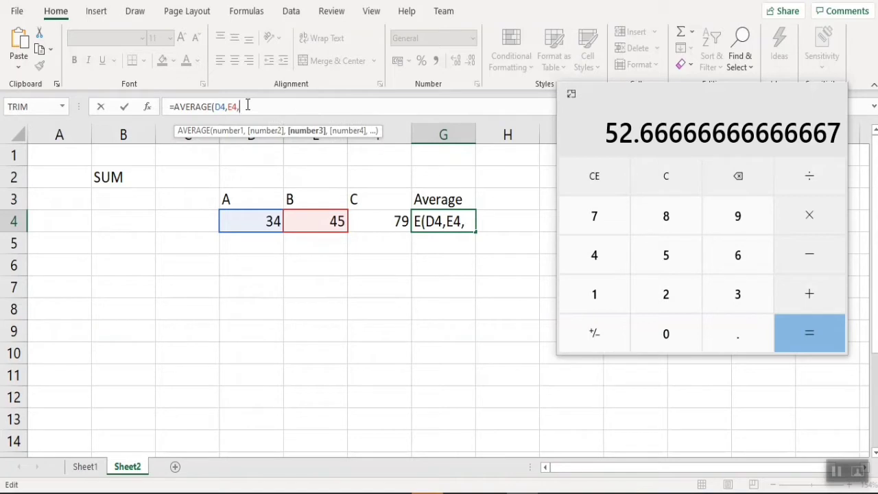
pyautogui.write('F')
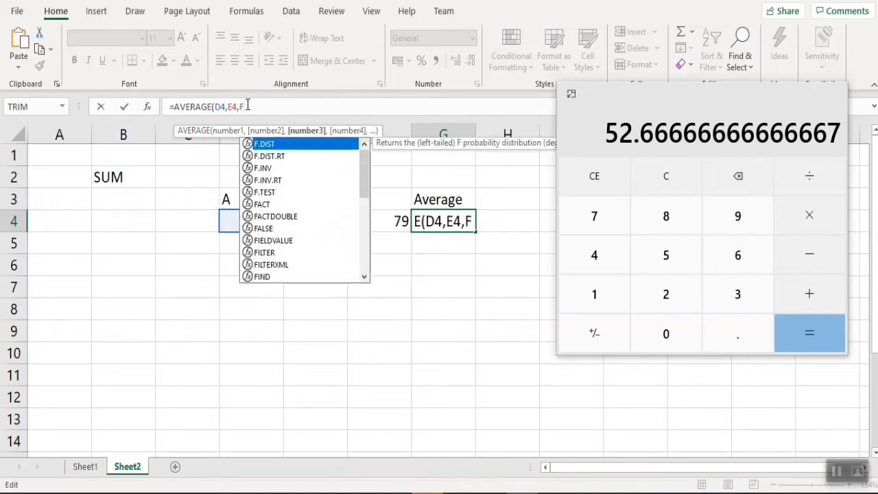
pyautogui.write('4)')
pyautogui.press('Return')
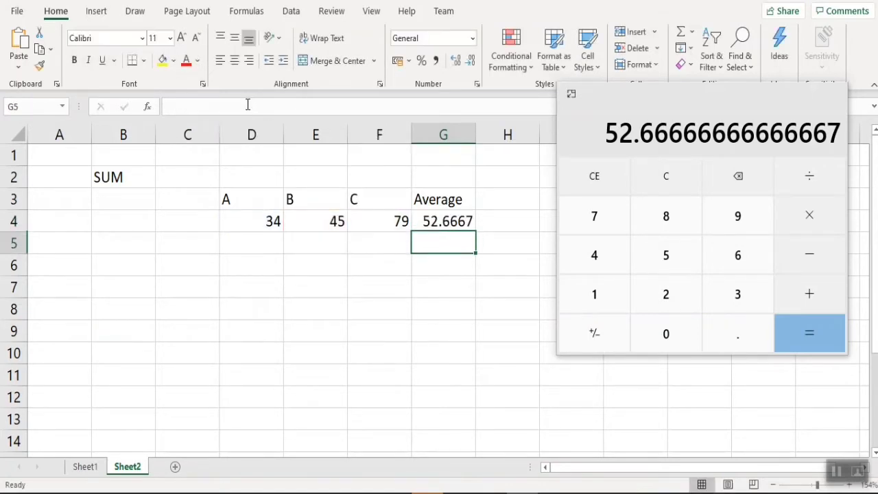
pyautogui.click(464, 223)
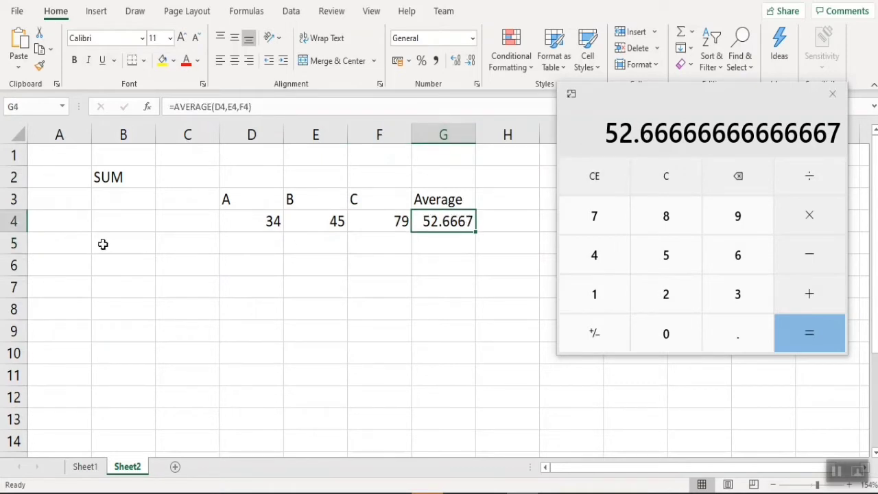
# Enter the titles AVERAGE in cell B3 and COUNT in cell B4.
pyautogui.click(107, 202)
pyautogui.write('AVERAGE')
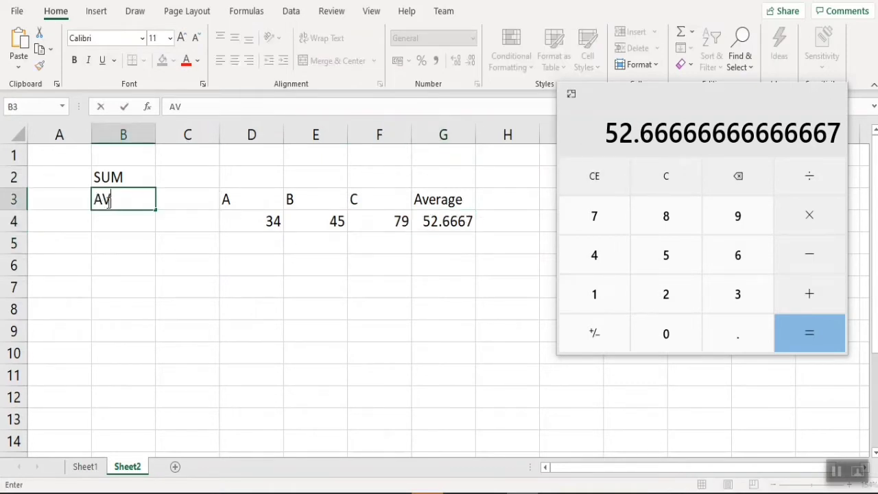
pyautogui.click(122, 234)
pyautogui.click(123, 221)
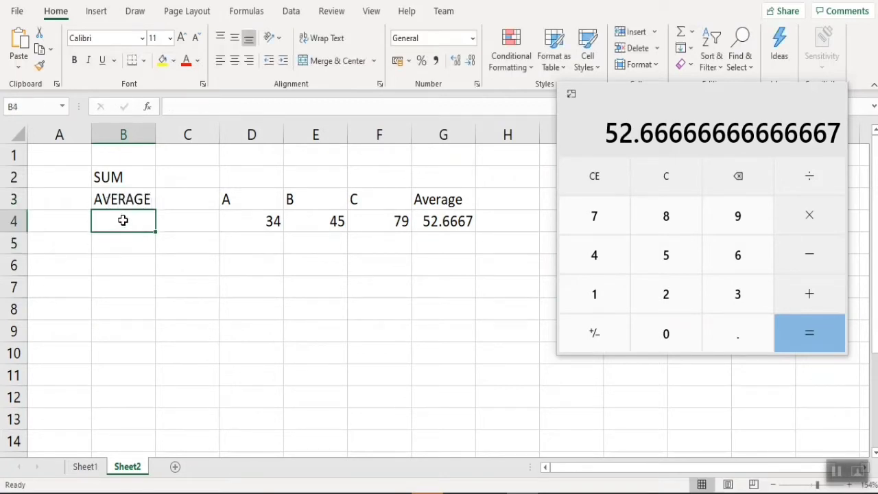
pyautogui.write('COUNT')
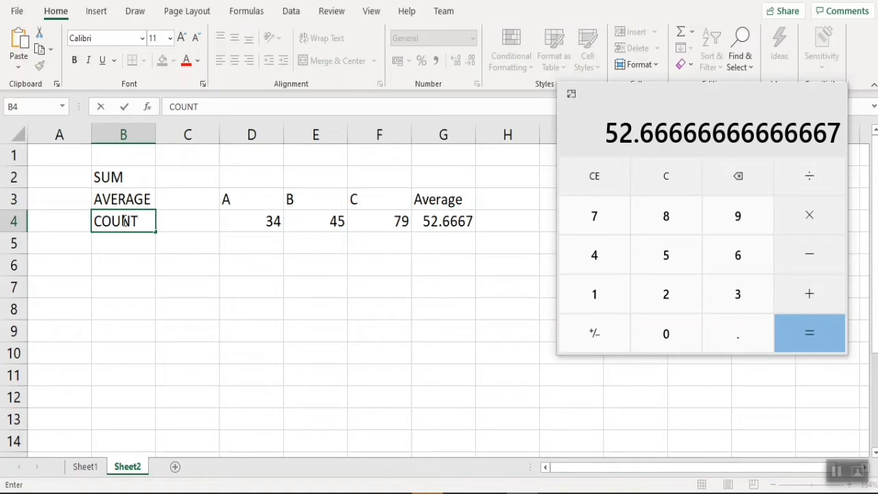
pyautogui.click(267, 253)
pyautogui.click(273, 229)
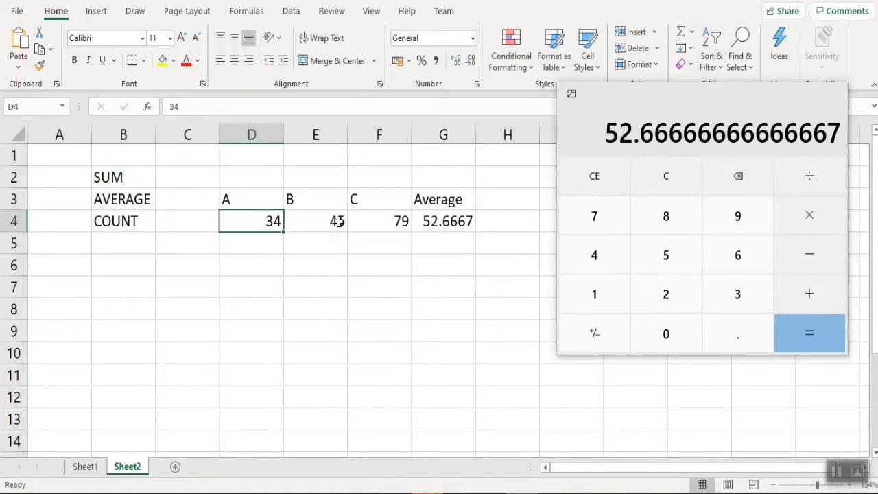
pyautogui.click(337, 221)
pyautogui.click(406, 226)
pyautogui.click(308, 320)
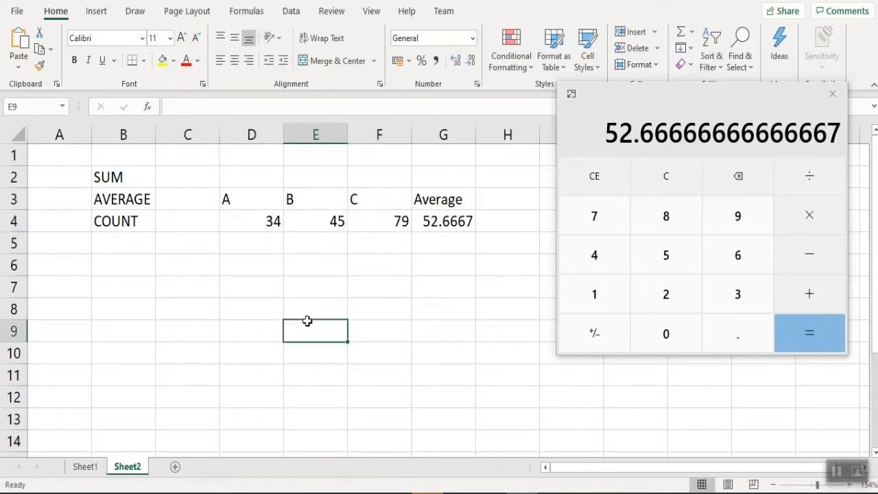
# Count the numbers in row 4 by entering =COUNT(D4,E4,F4) in cell D6.
pyautogui.click(267, 263)
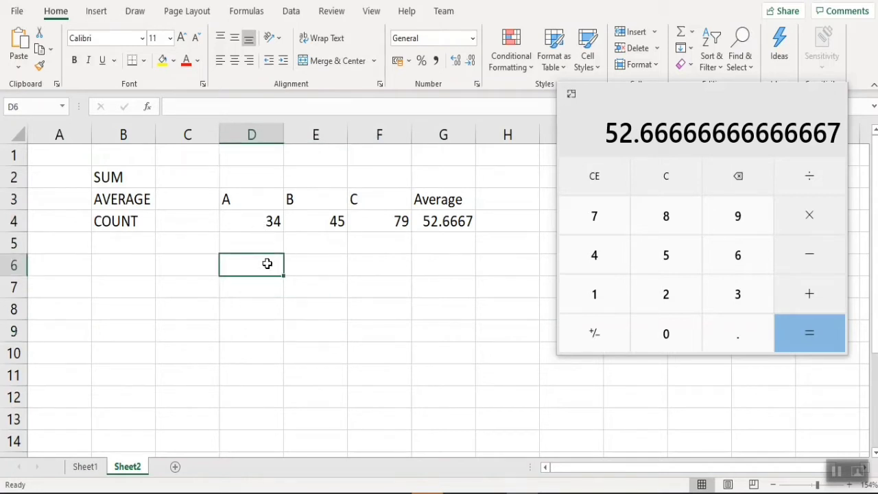
pyautogui.write('=')
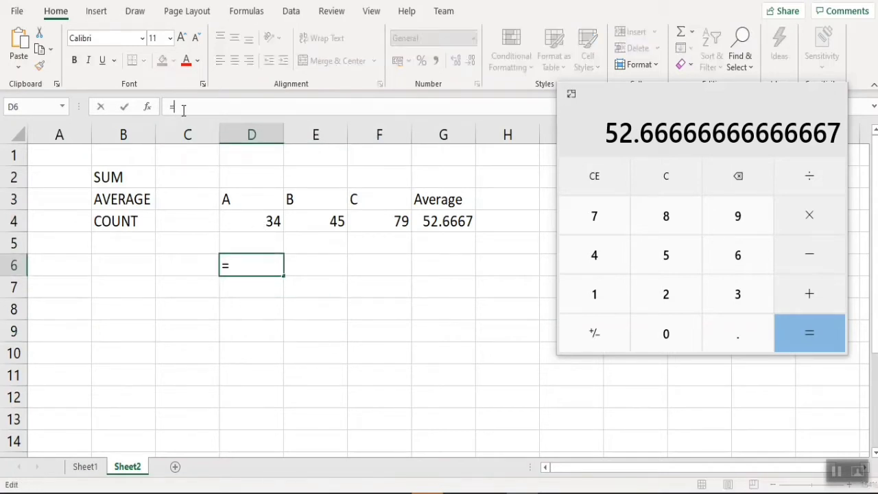
pyautogui.write('COUNT(')
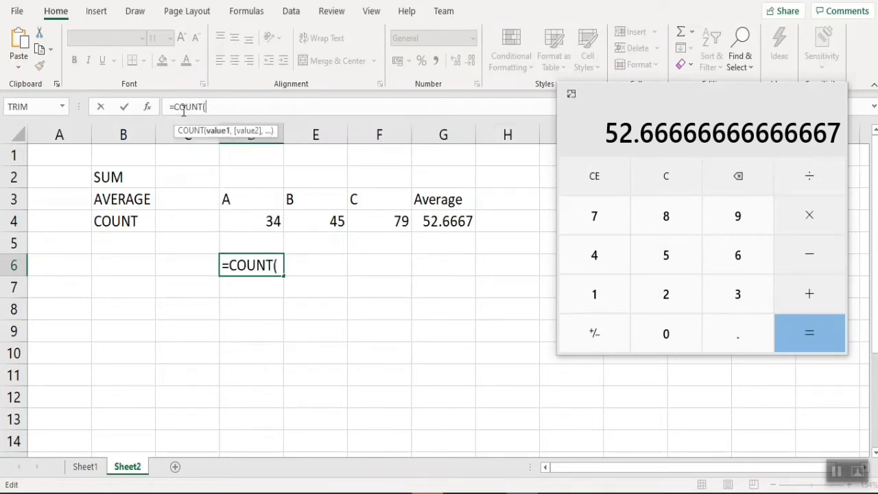
pyautogui.write(' D')
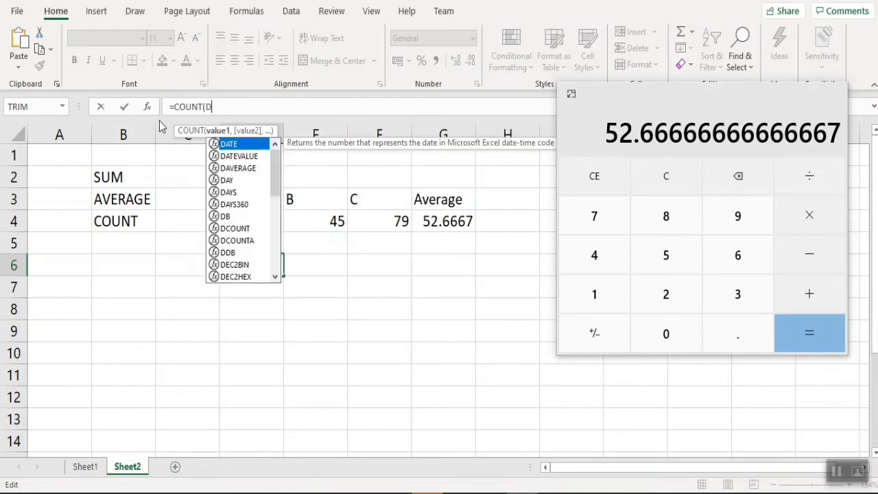
pyautogui.write('4,')
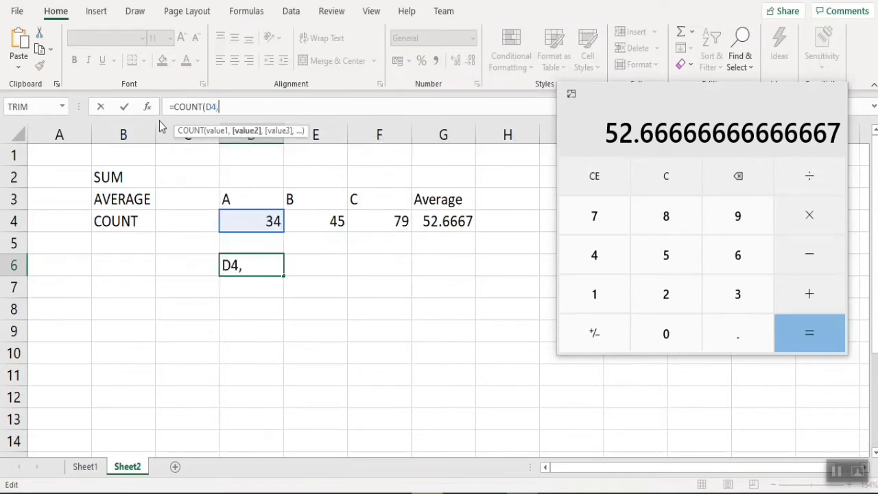
pyautogui.write('E4,')
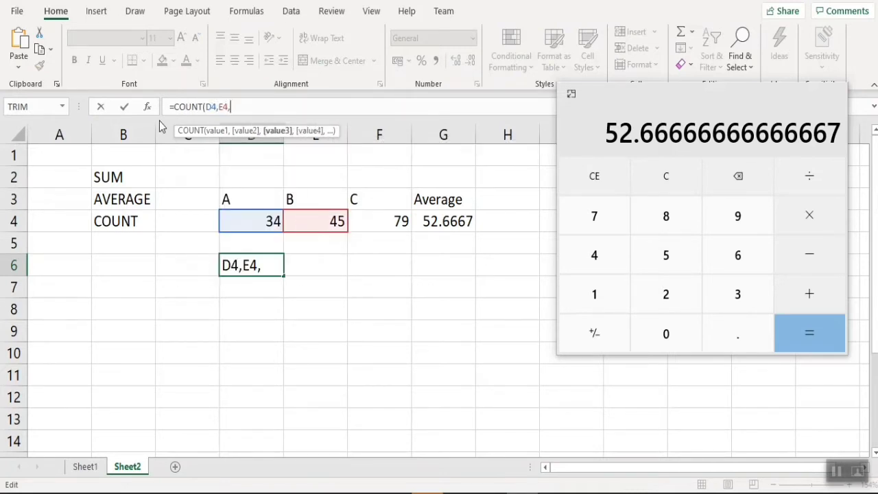
pyautogui.write('F4)')
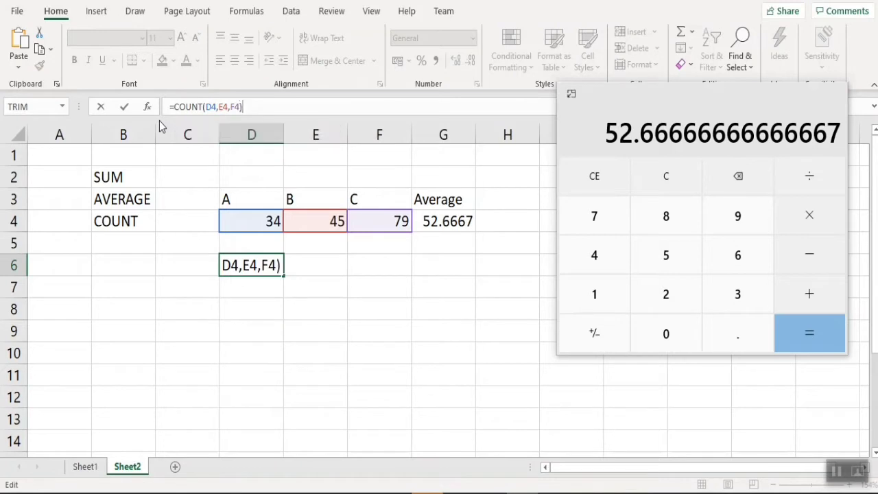
pyautogui.hotkey('ctrl', 'Return')
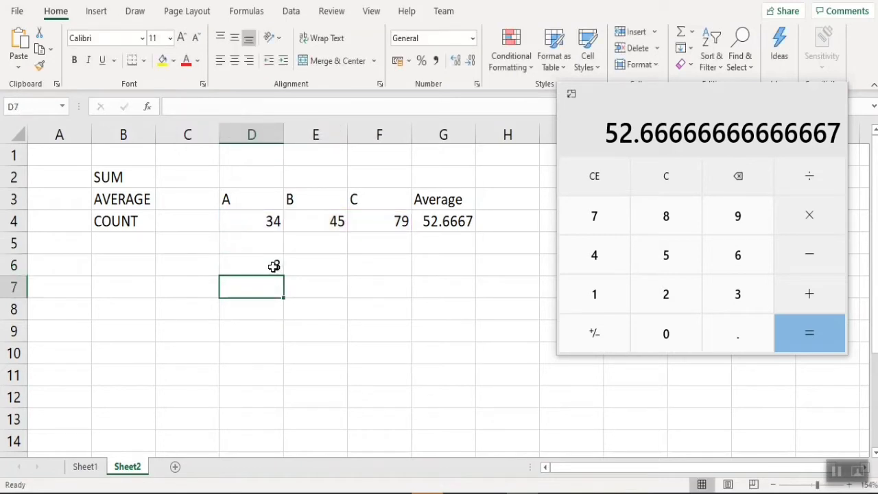
pyautogui.moveTo(261, 229); pyautogui.dragTo(384, 224)
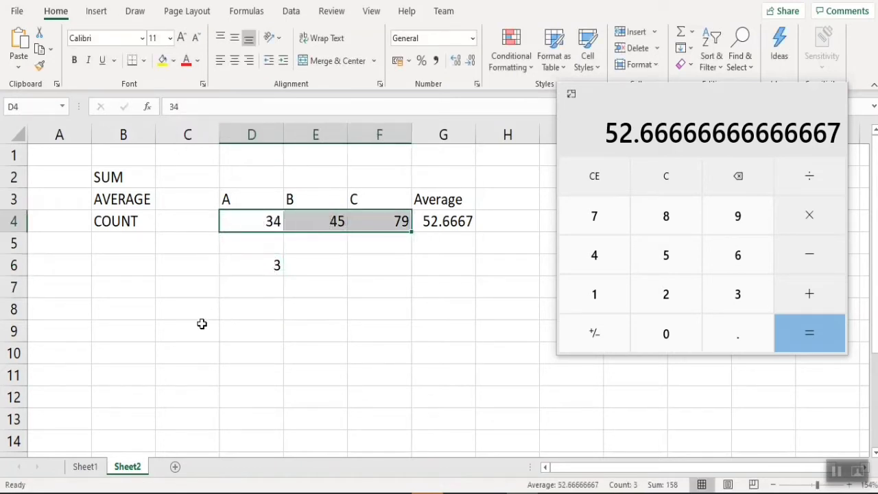
pyautogui.click(266, 270)
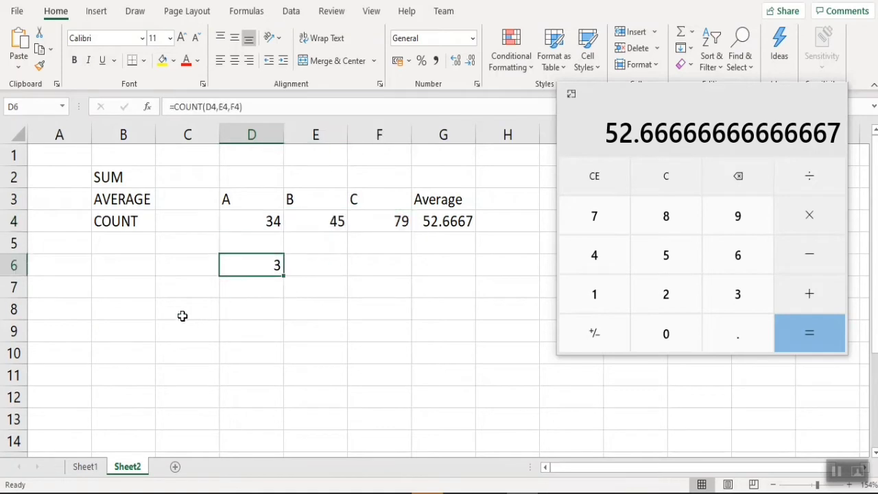
# Enter the letter z in cell C3.
pyautogui.click(118, 248)
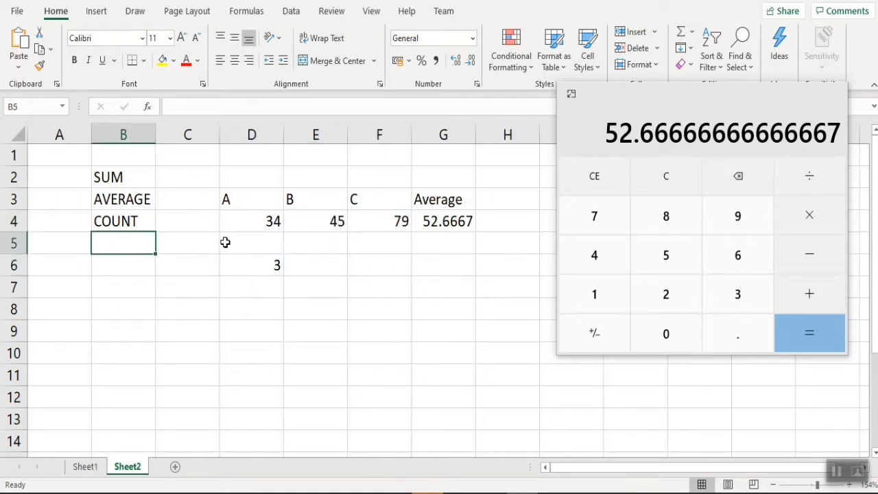
pyautogui.click(196, 205)
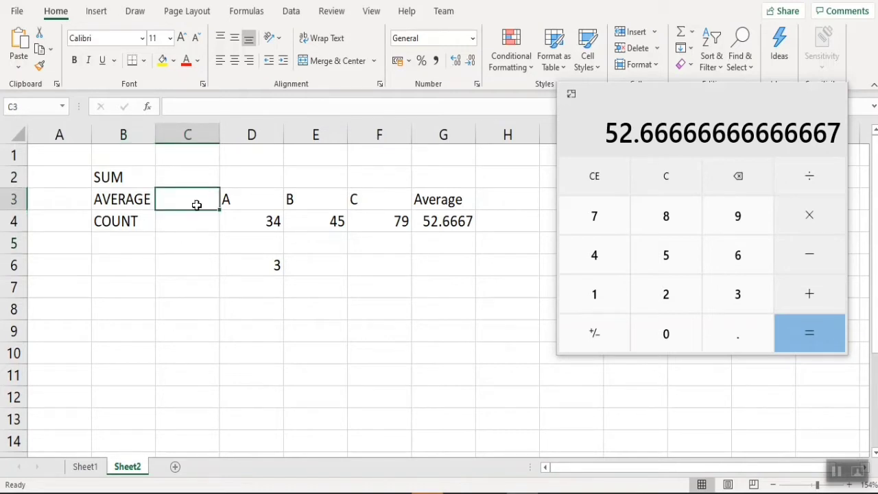
pyautogui.write('z')
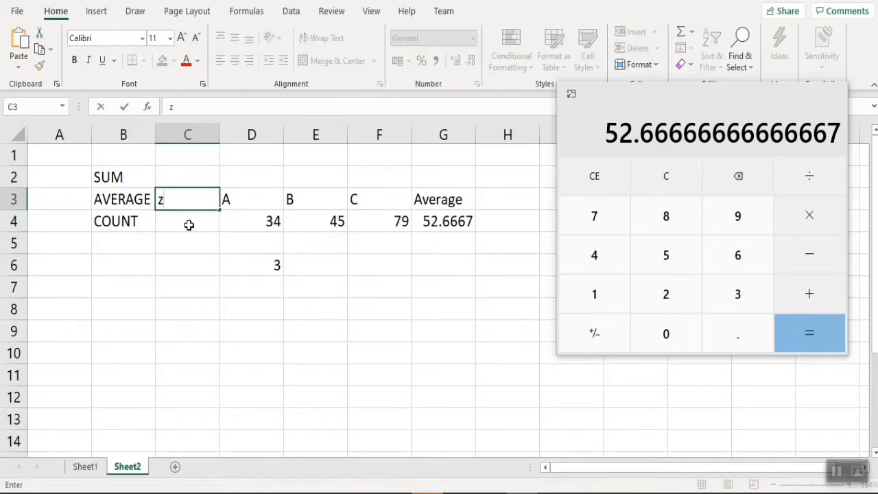
pyautogui.click(188, 223)
pyautogui.click(177, 201)
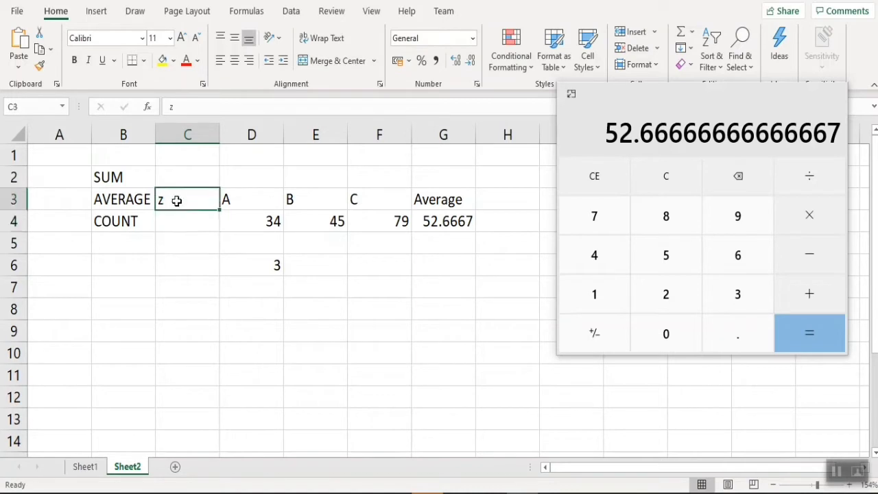
pyautogui.press('BackSpace')
pyautogui.write('z')
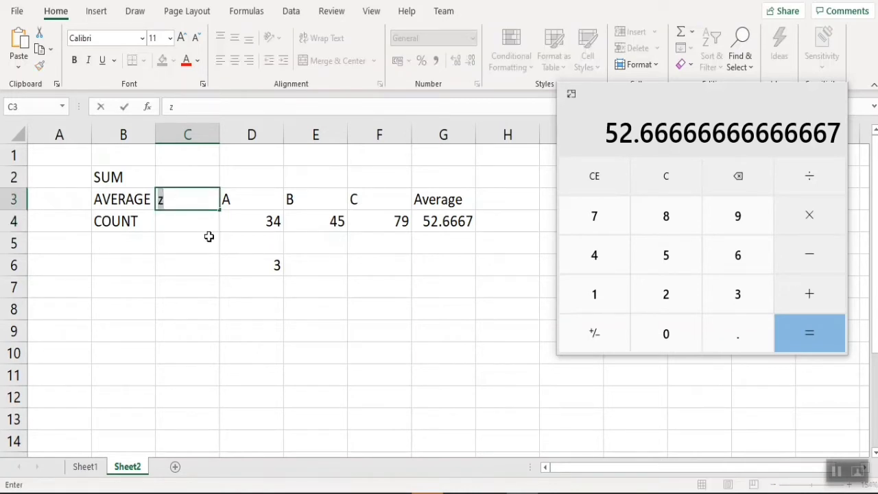
# Enter the title COUNTA in cell B5.
pyautogui.click(110, 247)
pyautogui.write('COUNTA')
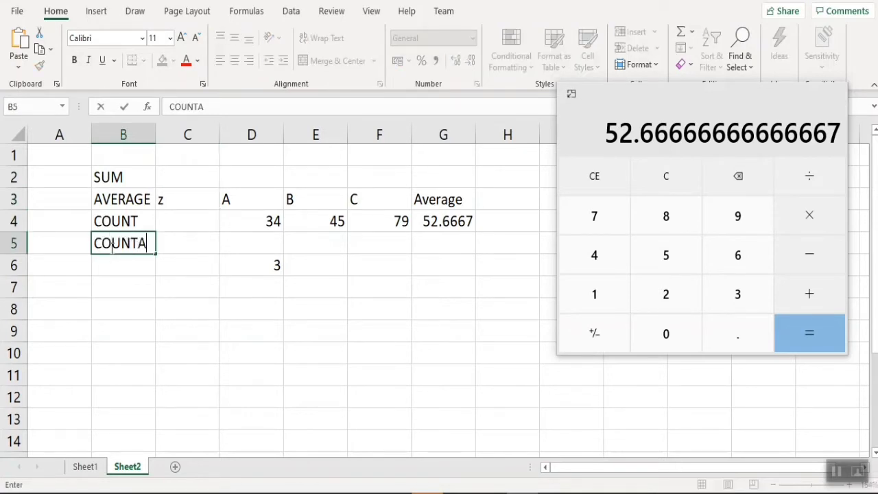
pyautogui.click(216, 251)
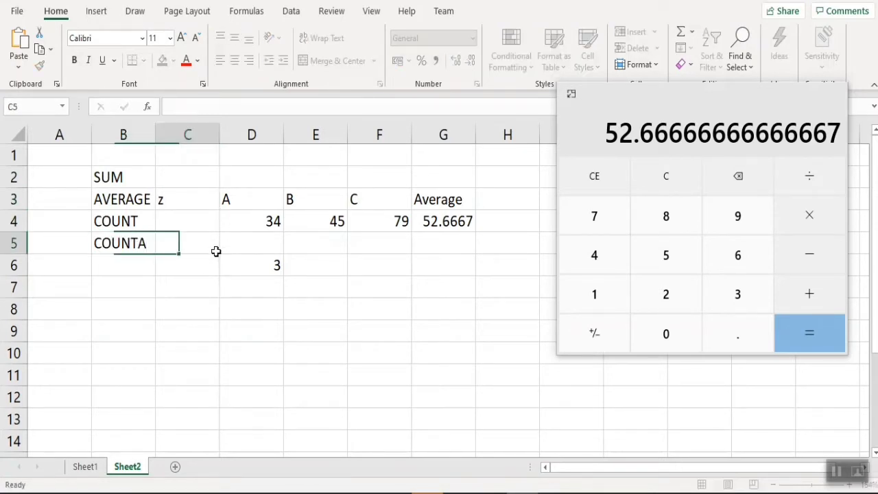
# Count the non-empty cells of row 4 by entering =COUNTA(C4,D4,E4,F4) in cell D7.
pyautogui.click(274, 264)
pyautogui.click(264, 289)
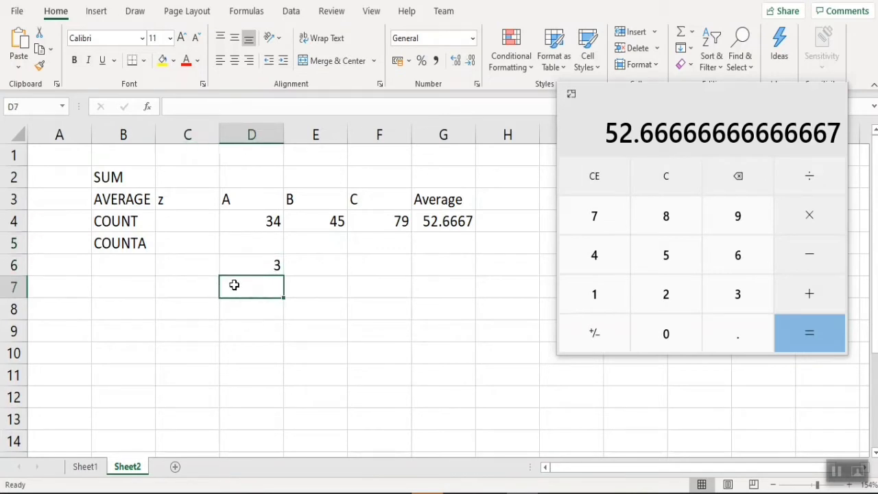
pyautogui.click(213, 110)
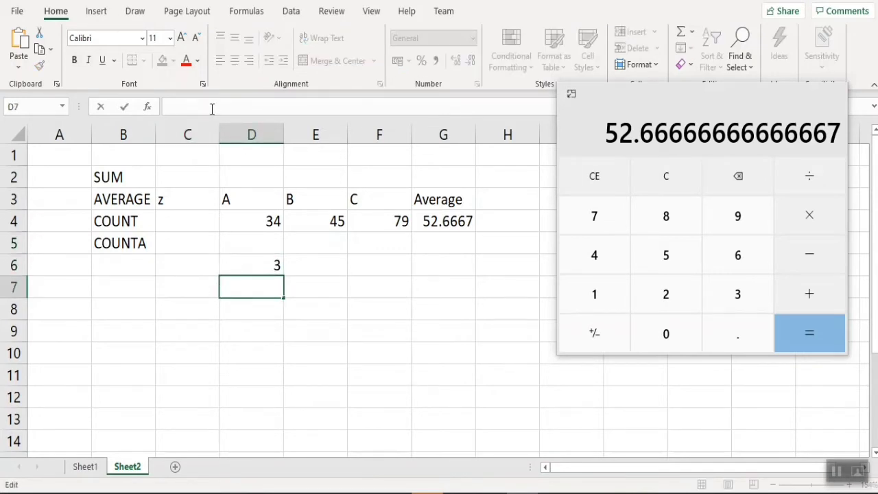
pyautogui.write('=COUNTA')
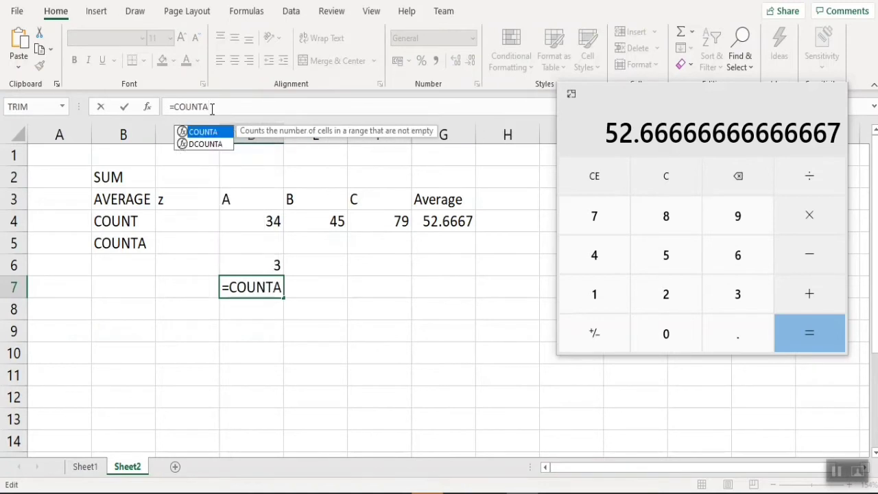
pyautogui.write('(')
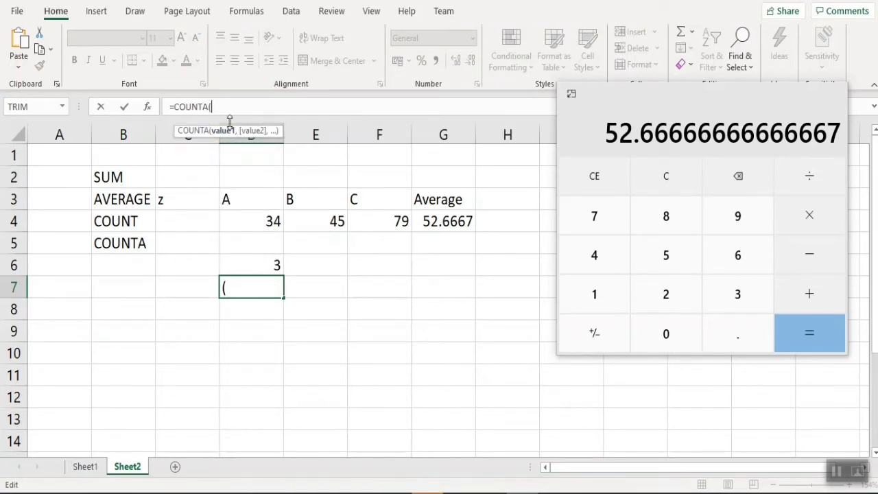
pyautogui.write('c4')
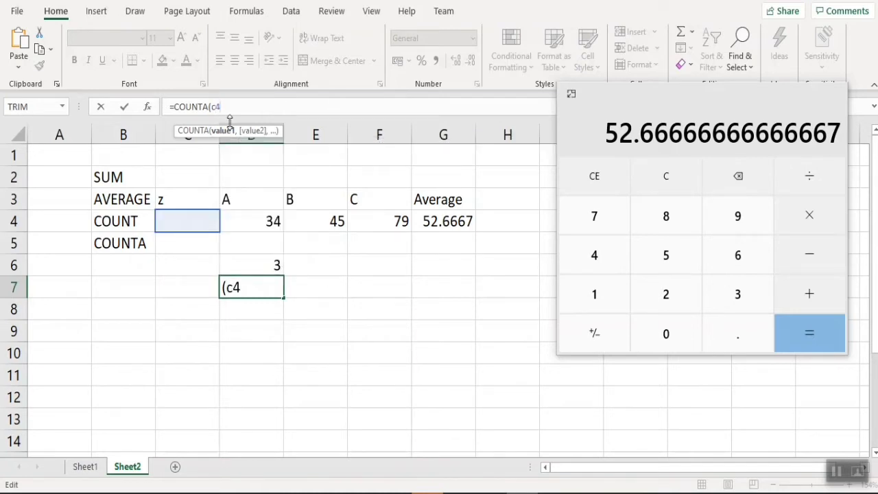
pyautogui.press('BackSpace')
pyautogui.press('BackSpace')
pyautogui.write('C4,')
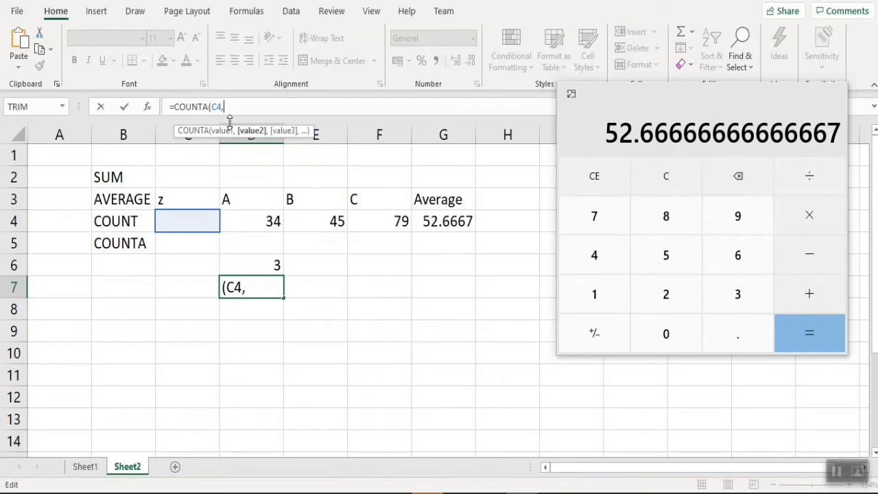
pyautogui.write('D')
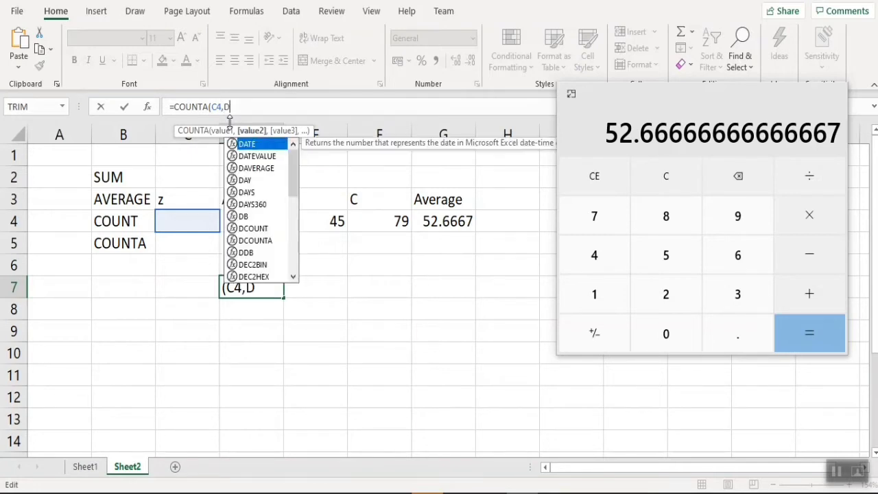
pyautogui.write('4,E4,')
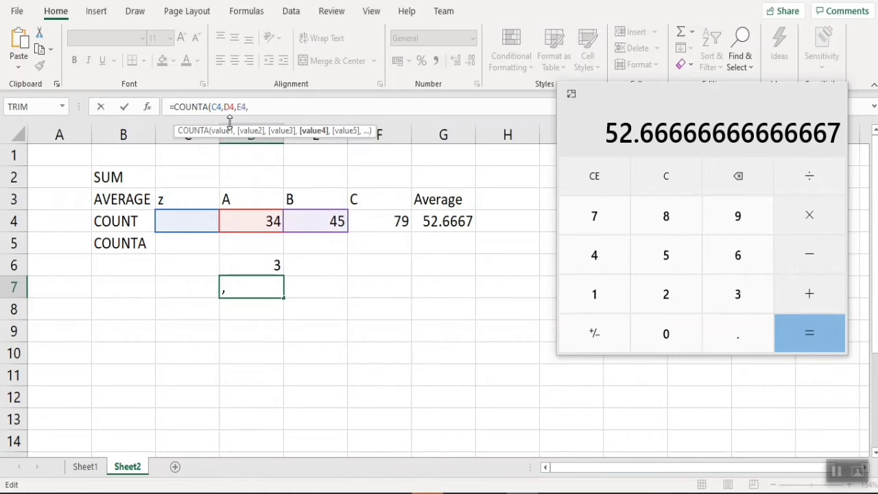
pyautogui.write('F')
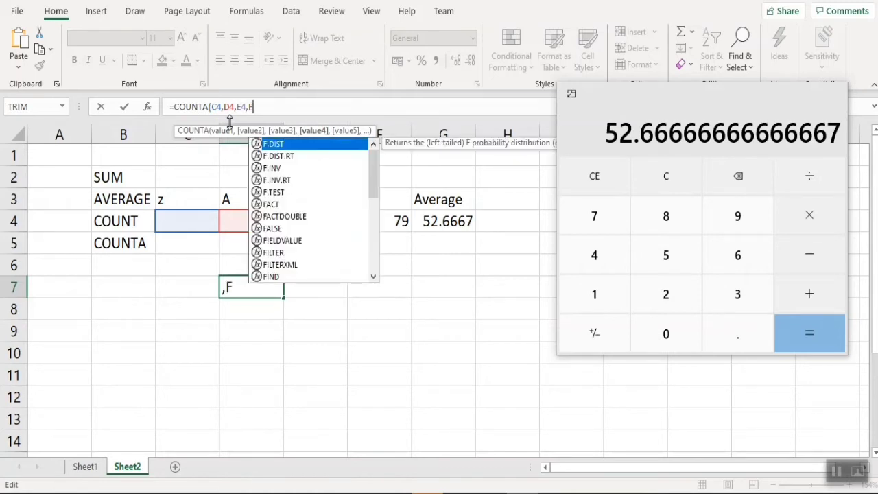
pyautogui.write('4)')
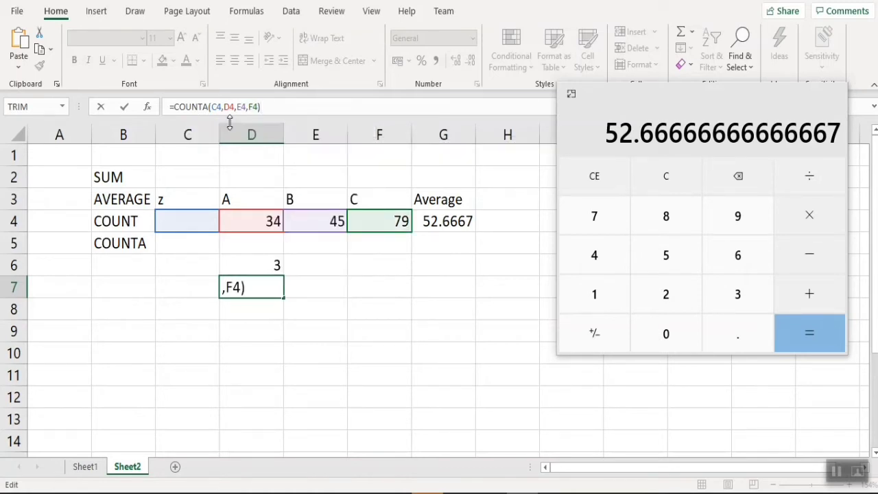
pyautogui.press('Return')
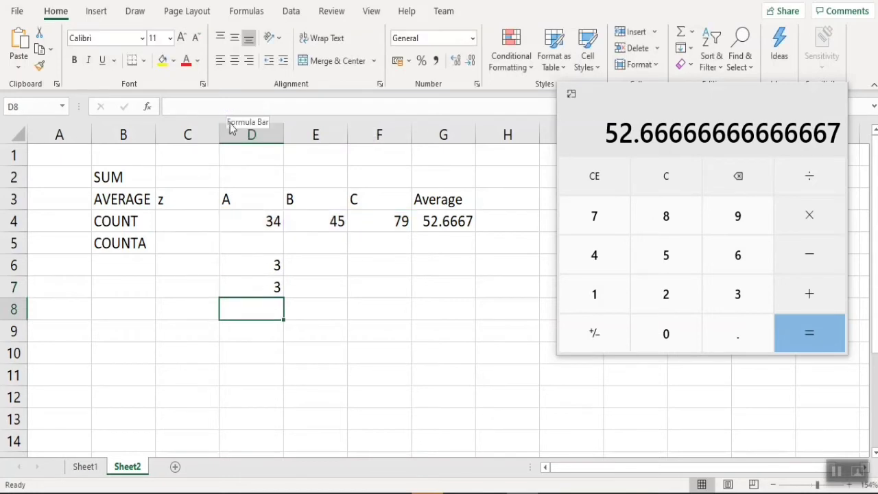
# Enter the note "it does not count the empty cells" in cell C8 and label it Counta in cell B8.
pyautogui.click(190, 224)
pyautogui.press('Down')
pyautogui.click(192, 310)
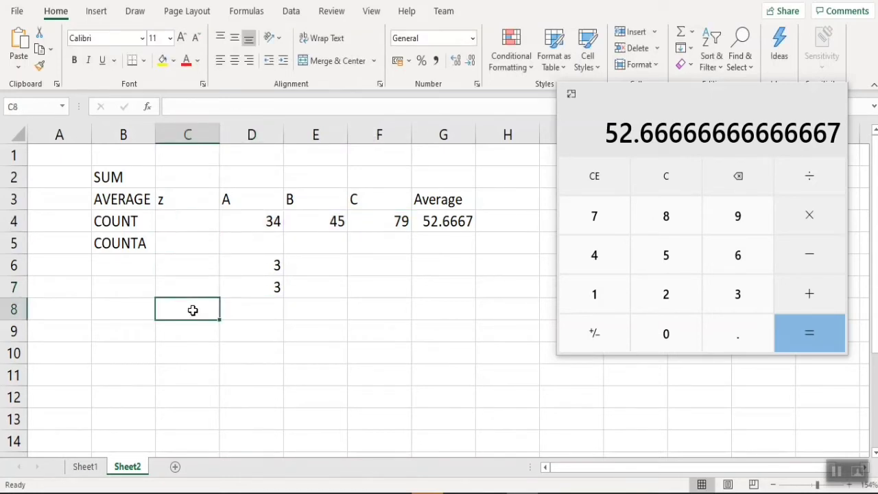
pyautogui.write('it does not ')
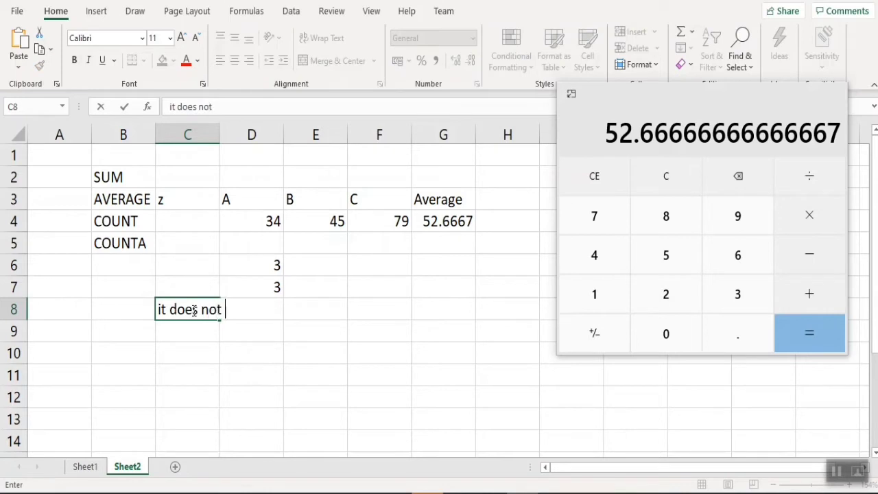
pyautogui.write('count the emp')
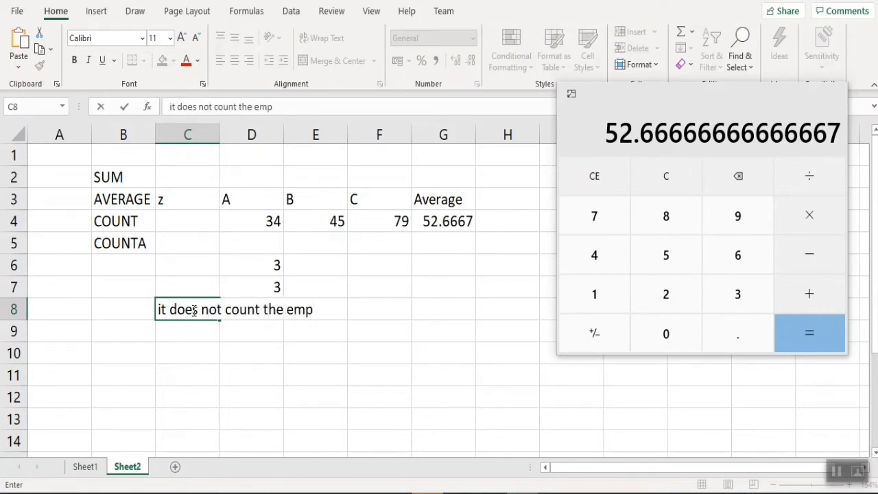
pyautogui.write('ty cells')
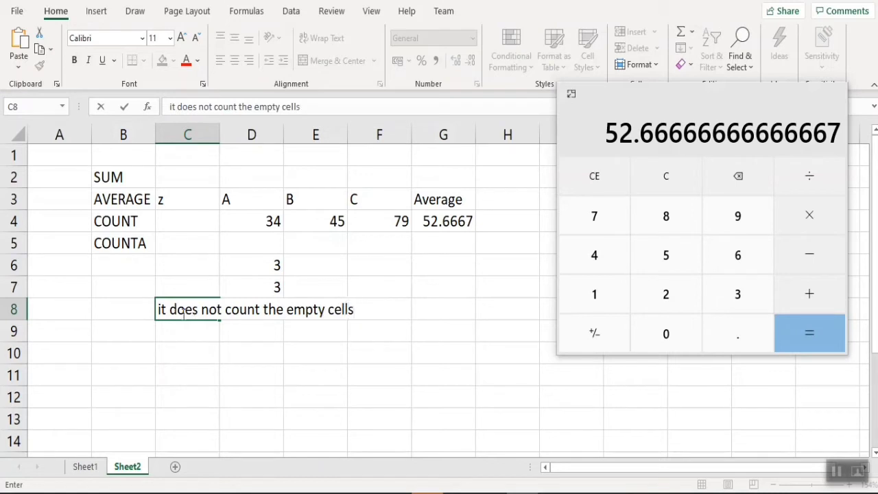
pyautogui.click(116, 312)
pyautogui.write('Counta')
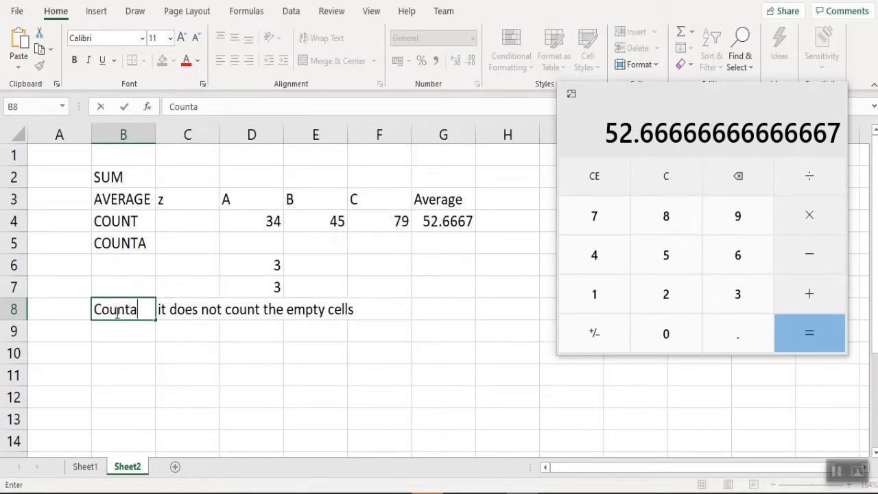
pyautogui.write('0')
pyautogui.press('BackSpace')
pyautogui.write('-')
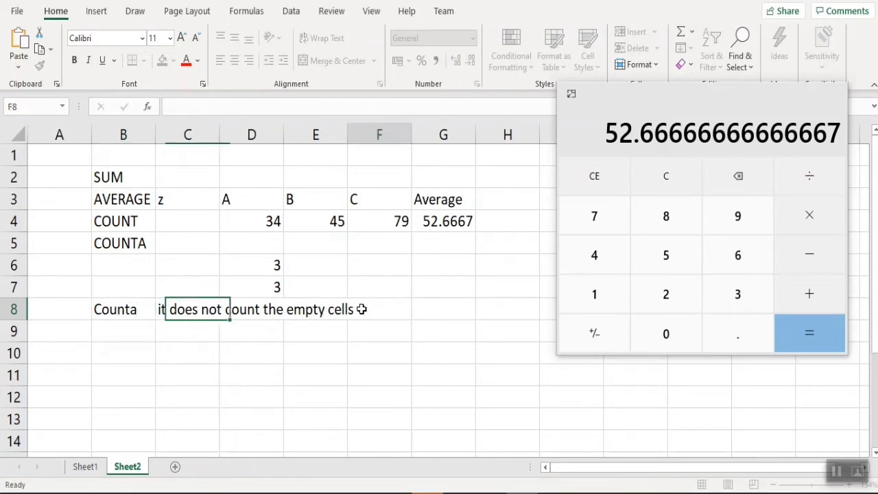
# Clear the note and its label from row 8.
pyautogui.moveTo(361, 309); pyautogui.dragTo(90, 308)
pyautogui.press('Delete')
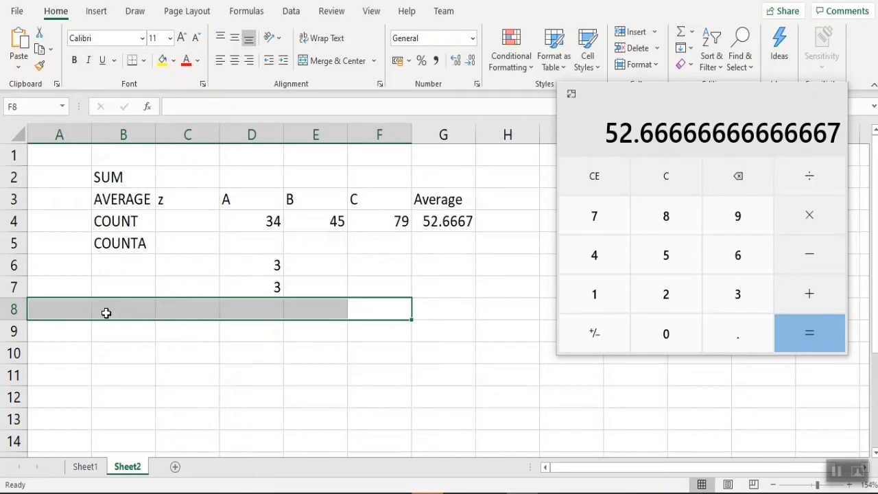
# Enter the title IF in cell B8 and the values 45 in D9 and 54 in E9.
pyautogui.click(105, 312)
pyautogui.write('IF')
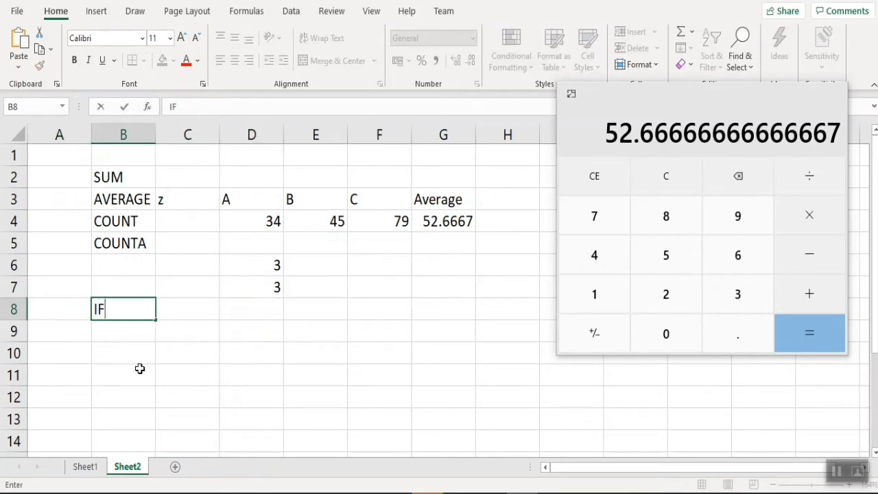
pyautogui.click(229, 336)
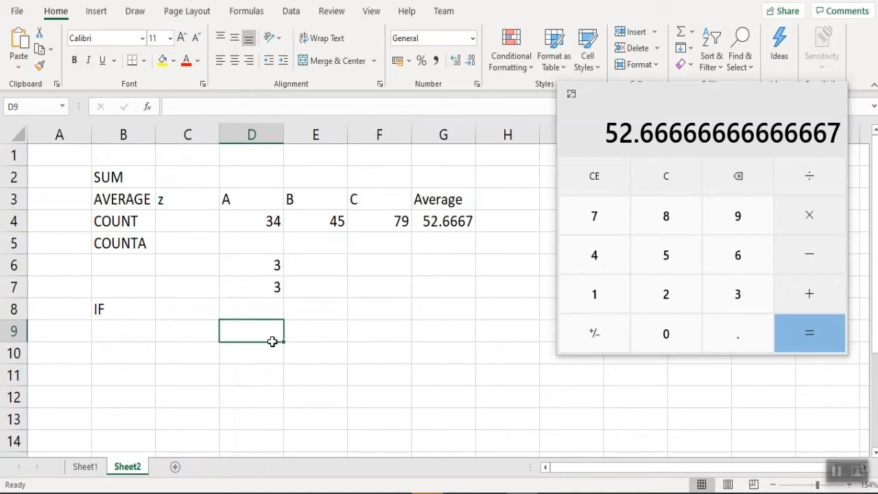
pyautogui.write('45')
pyautogui.click(294, 336)
pyautogui.write('54')
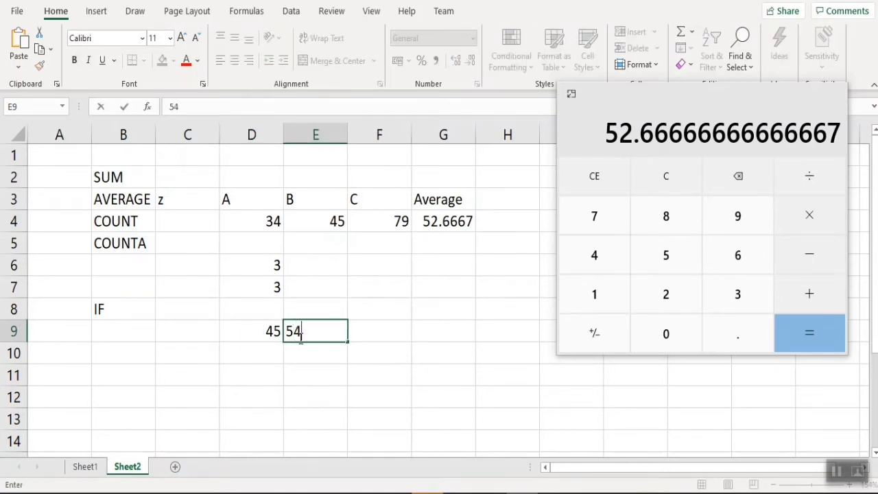
# Begin an IF formula in cell F9 with the logical test E9>D9.
pyautogui.click(388, 337)
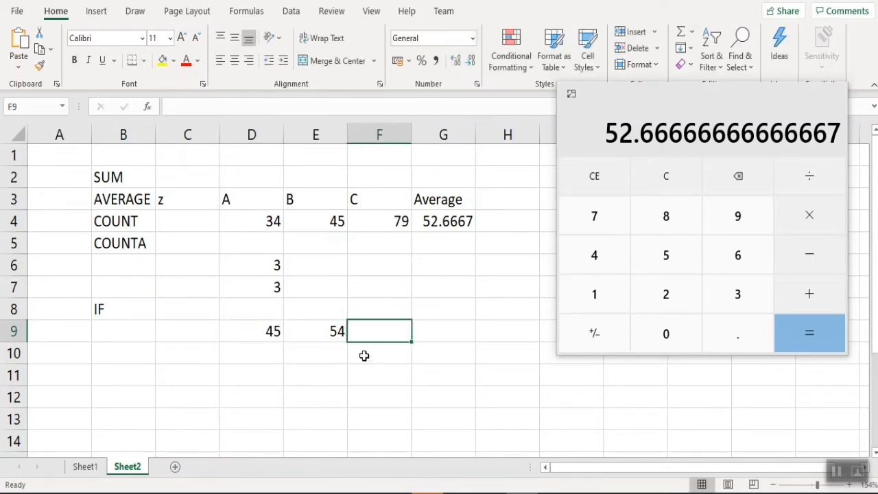
pyautogui.click(231, 108)
pyautogui.write('=')
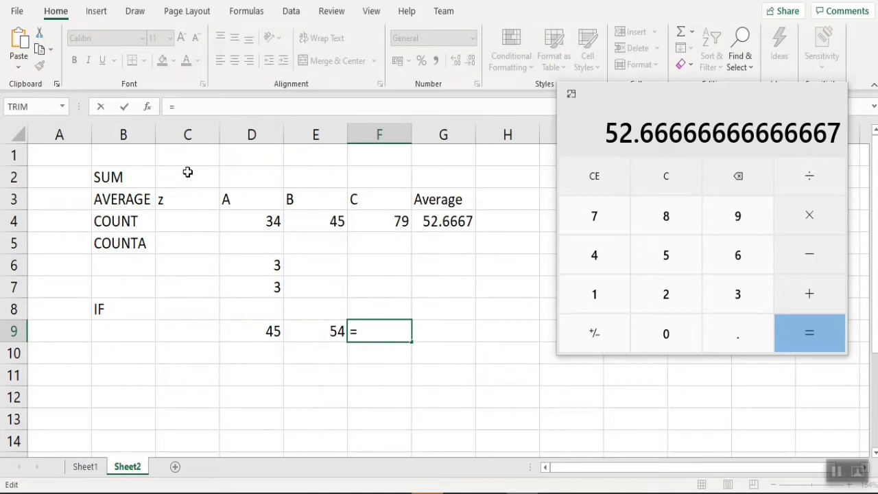
pyautogui.write('IF')
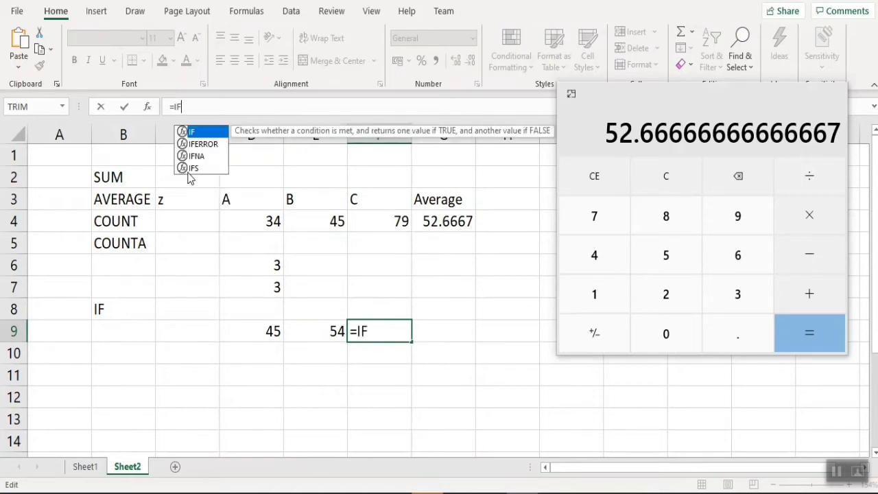
pyautogui.write('(')
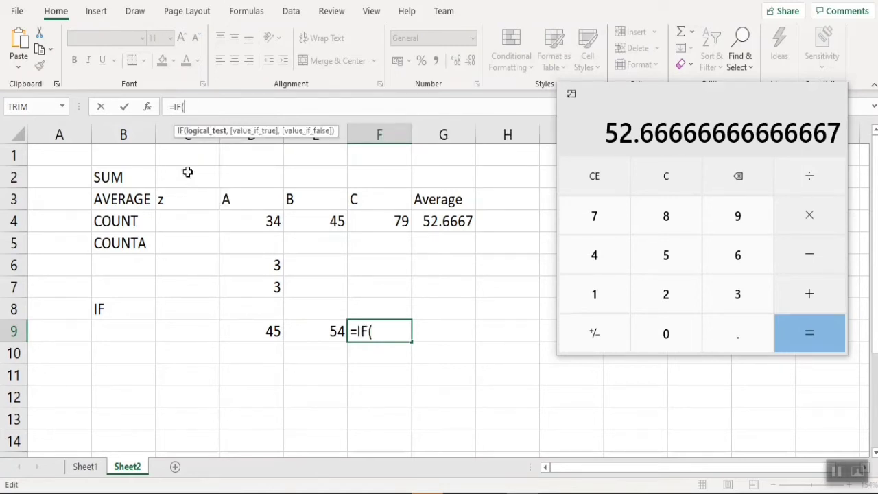
pyautogui.write('E5')
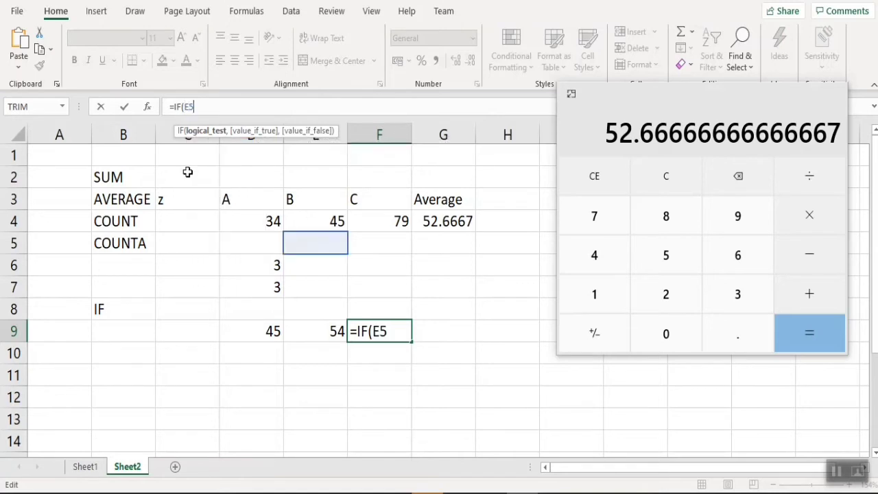
pyautogui.write('>D')
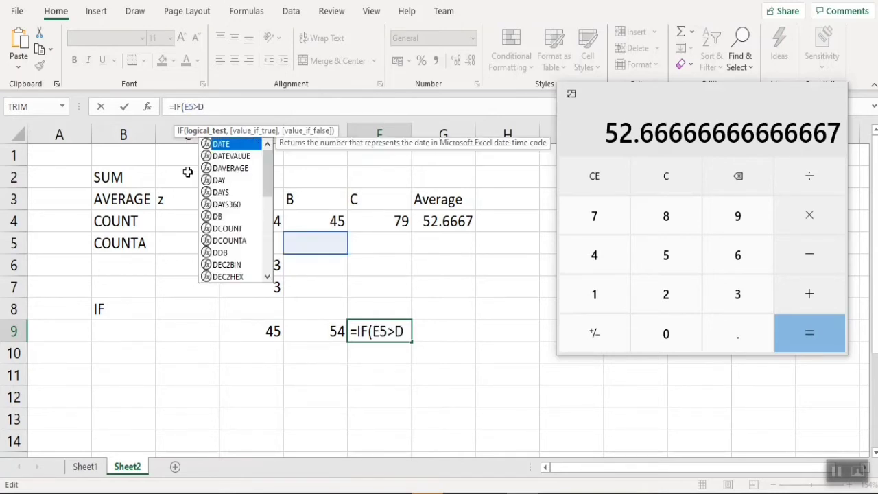
pyautogui.press('BackSpace')
pyautogui.press('BackSpace')
pyautogui.press('BackSpace')
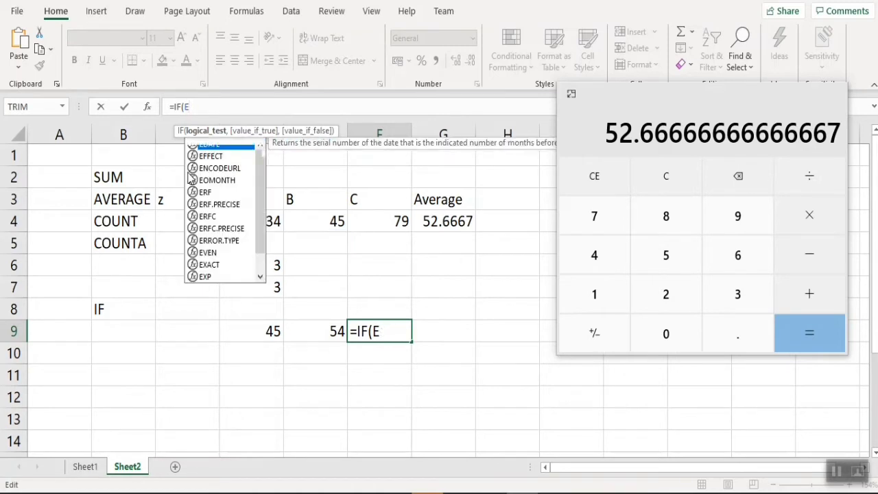
pyautogui.write('9>')
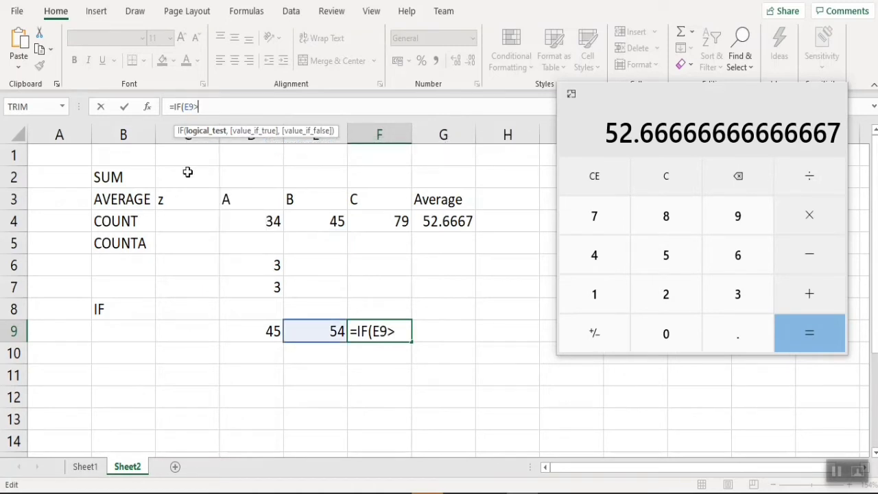
pyautogui.write('F')
pyautogui.press('BackSpace')
pyautogui.write('D9')
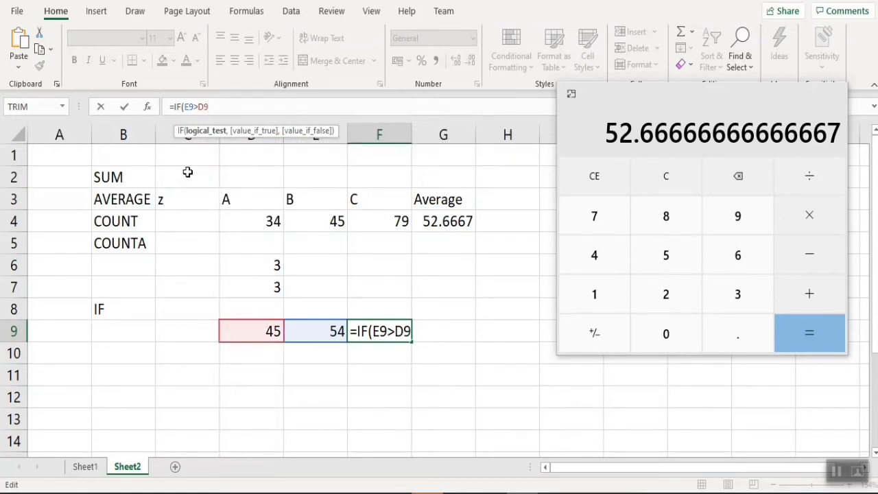
# Extend the IF formula in F9 with 'True' in single quotes as the value if true.
pyautogui.write(',""')
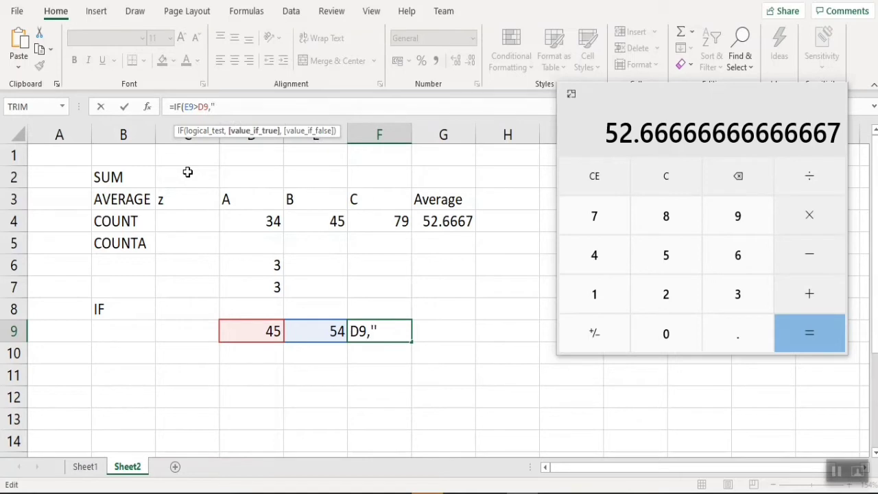
pyautogui.write(',')
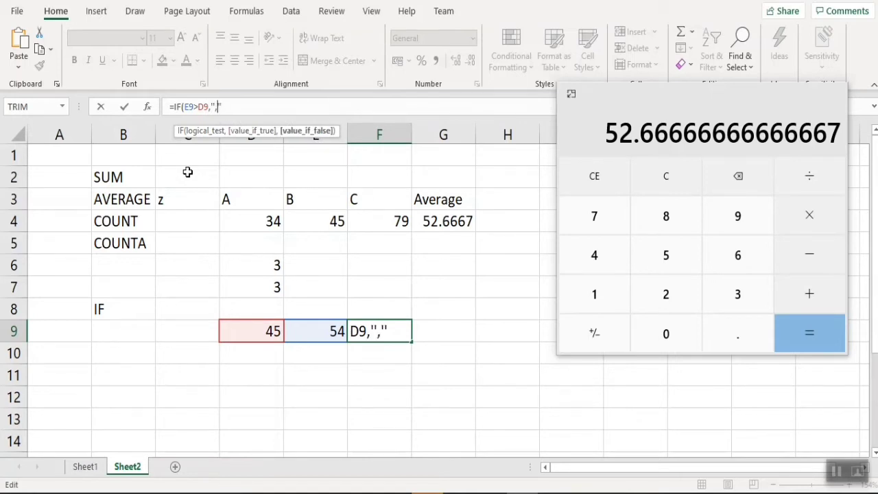
pyautogui.press('Left')
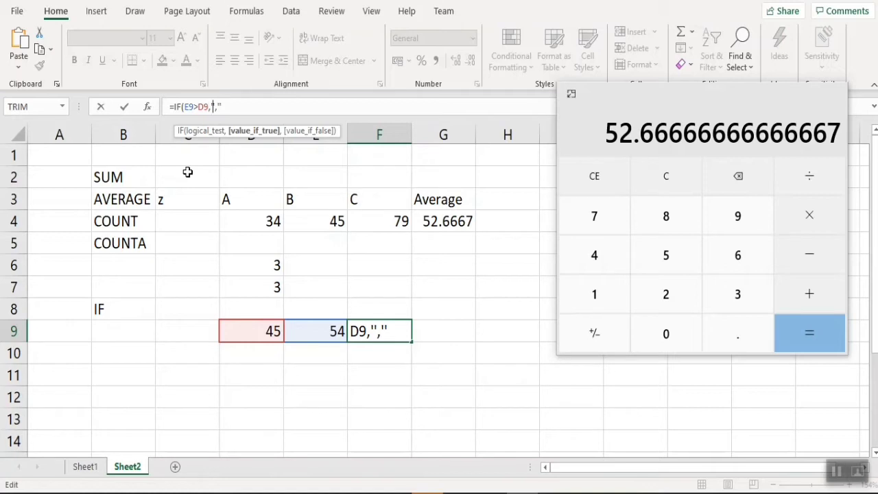
pyautogui.write('5')
pyautogui.press('BackSpace')
pyautogui.write('Trye')
pyautogui.press('BackSpace')
pyautogui.press('BackSpace')
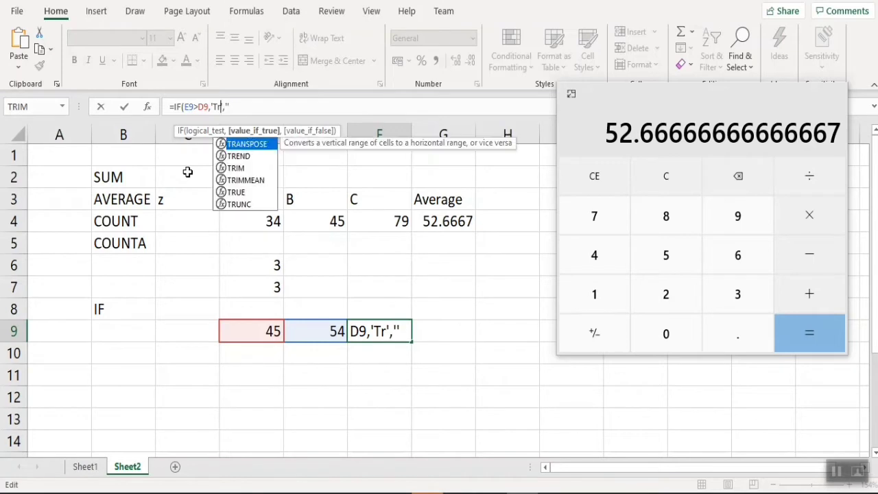
pyautogui.write('ue')
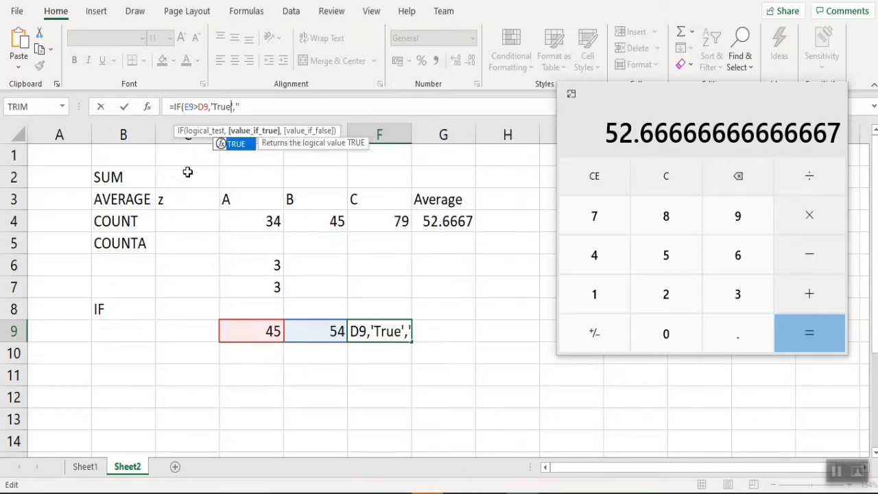
# Add 'False' in single quotes as the value if false, close the parenthesis and try to commit the formula.
pyautogui.press('Right')
pyautogui.press('Right')
pyautogui.press('Right')
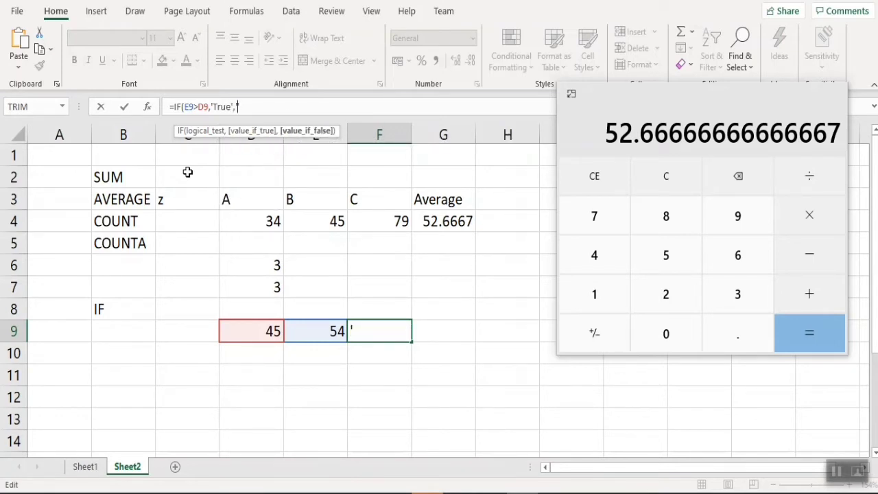
pyautogui.write("False')")
pyautogui.press('Return')
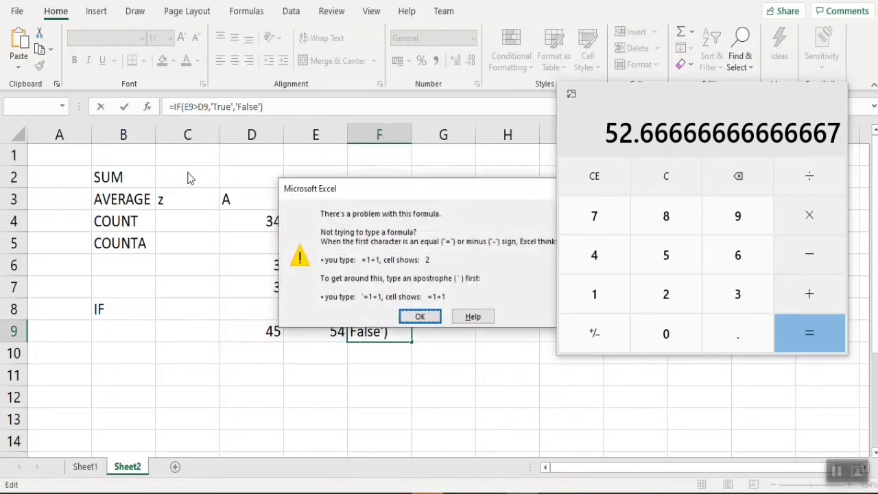
pyautogui.click(426, 319)
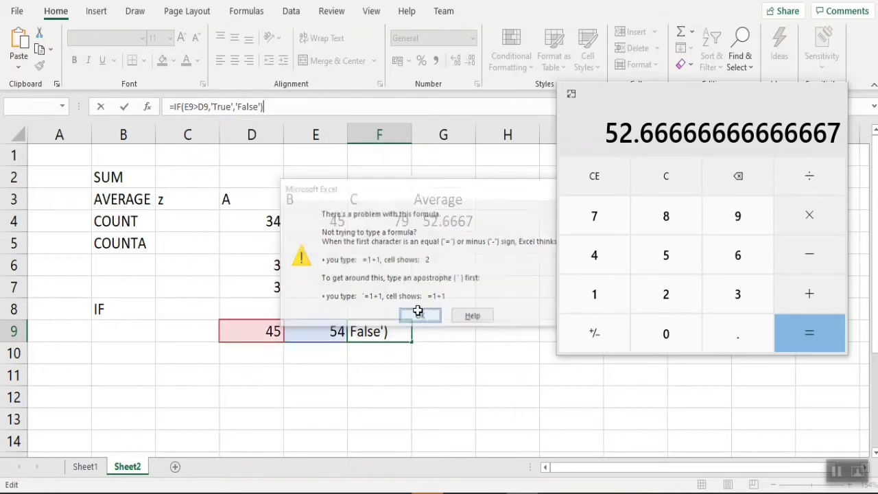
# Replace the single quotes around True and False with double quotes in the F9 formula and commit it.
pyautogui.click(214, 107)
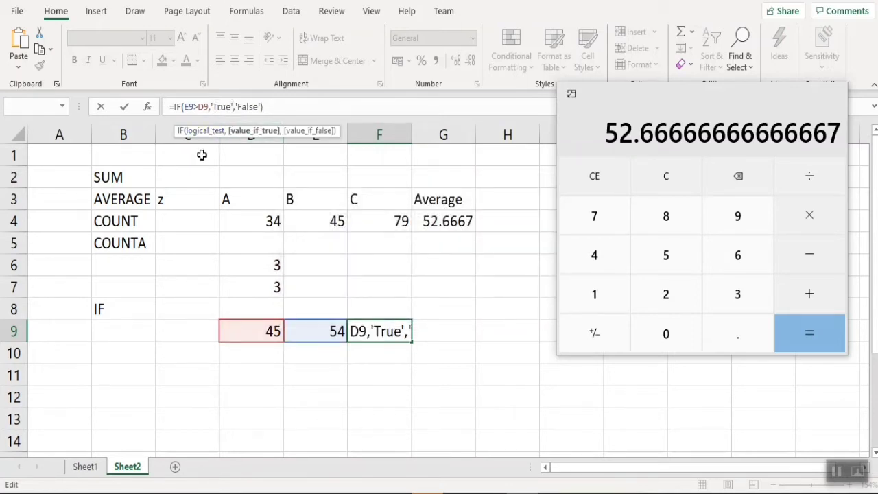
pyautogui.press('BackSpace')
pyautogui.write('"')
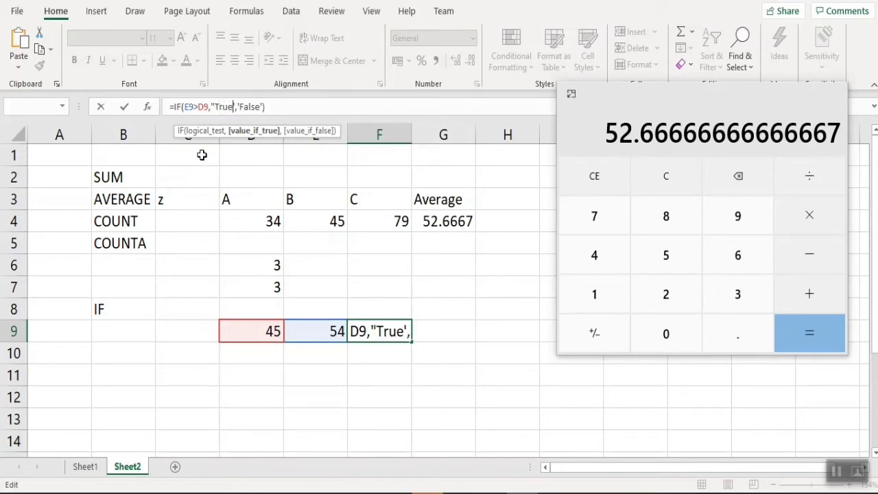
pyautogui.press('Delete')
pyautogui.write('"')
pyautogui.press('Right')
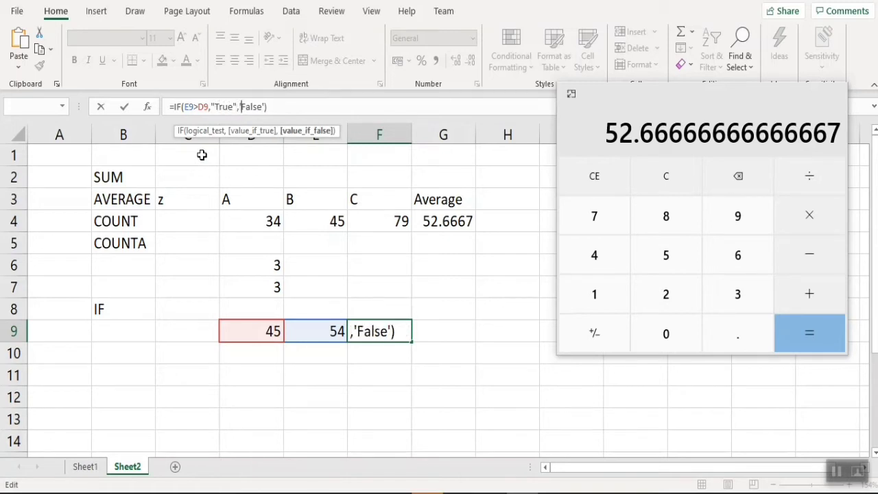
pyautogui.press('Delete')
pyautogui.write('"')
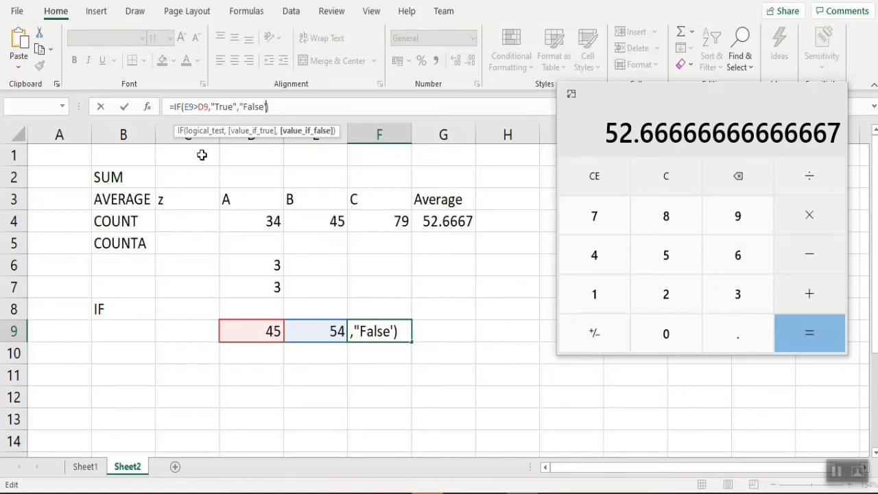
pyautogui.press('BackSpace')
pyautogui.write('"')
pyautogui.press('Return')
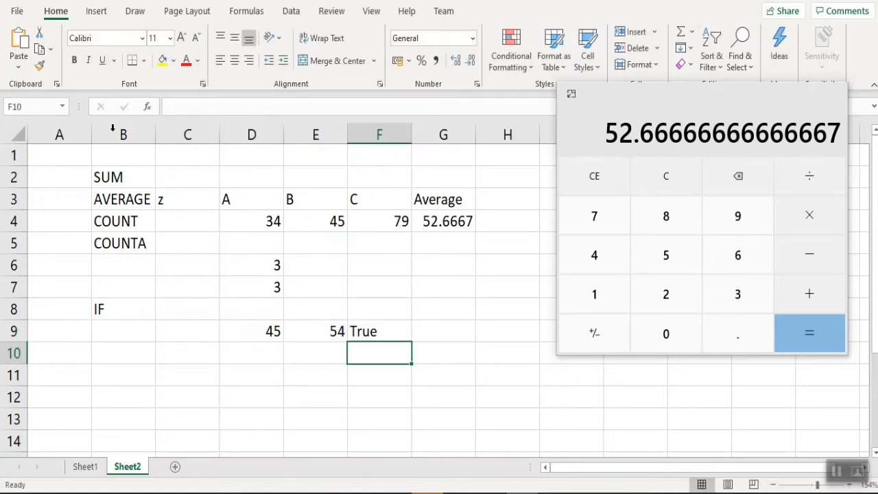
# Write the comparison note 54>45 in cell D11.
pyautogui.click(335, 332)
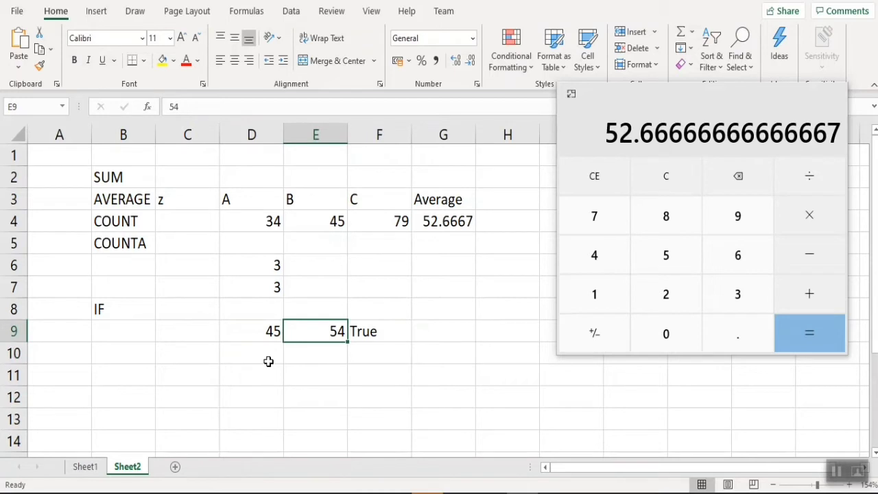
pyautogui.click(252, 376)
pyautogui.write('54>45')
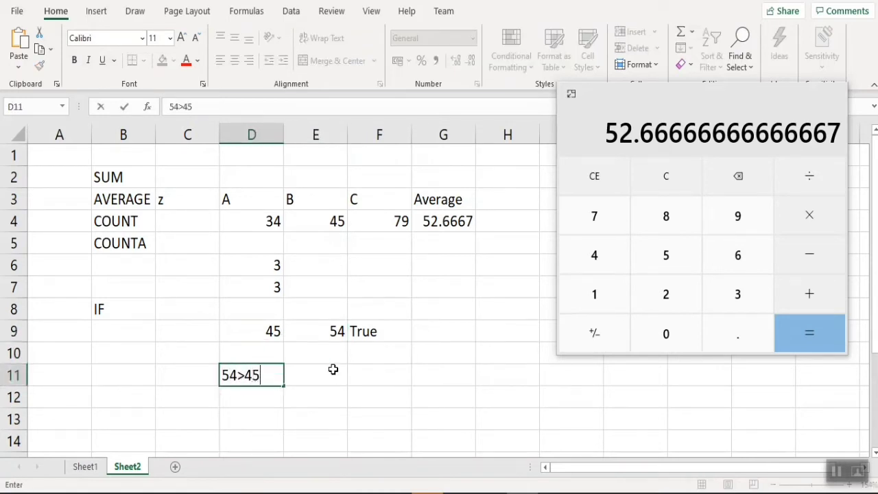
# Highlight the IF result in cell F9 with a yellow fill.
pyautogui.click(365, 331)
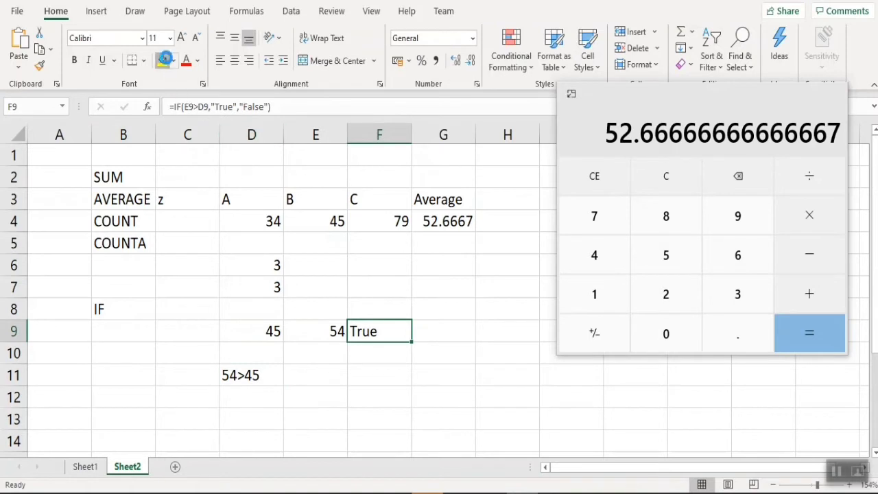
pyautogui.click(162, 60)
pyautogui.click(364, 358)
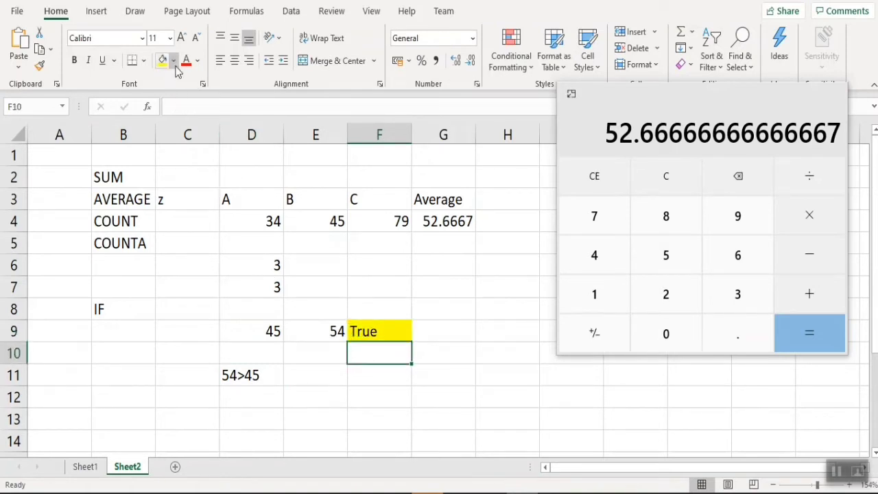
pyautogui.click(174, 60)
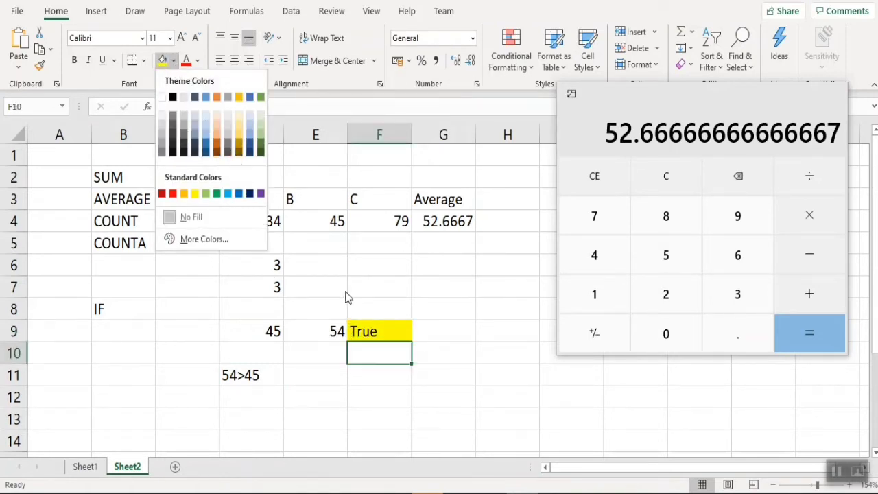
pyautogui.press('Escape')
# Apply outside borders to the values in D4:F4.
pyautogui.moveTo(280, 221); pyautogui.dragTo(367, 223)
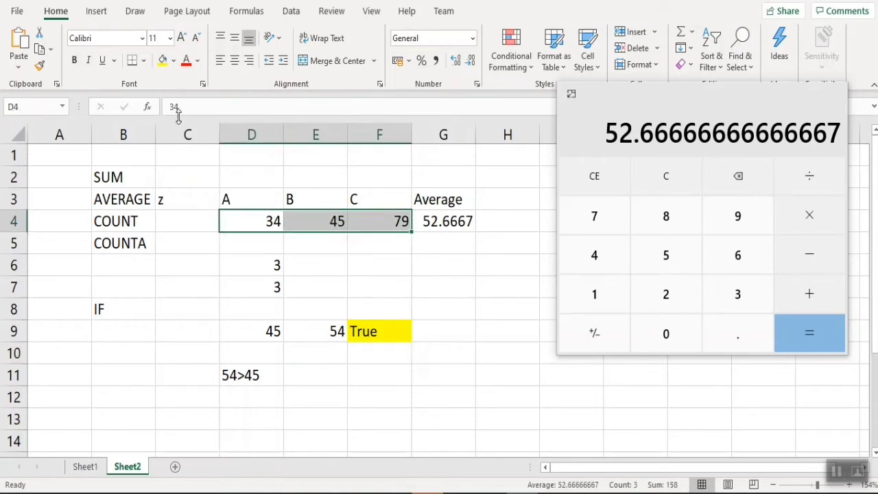
pyautogui.click(143, 61)
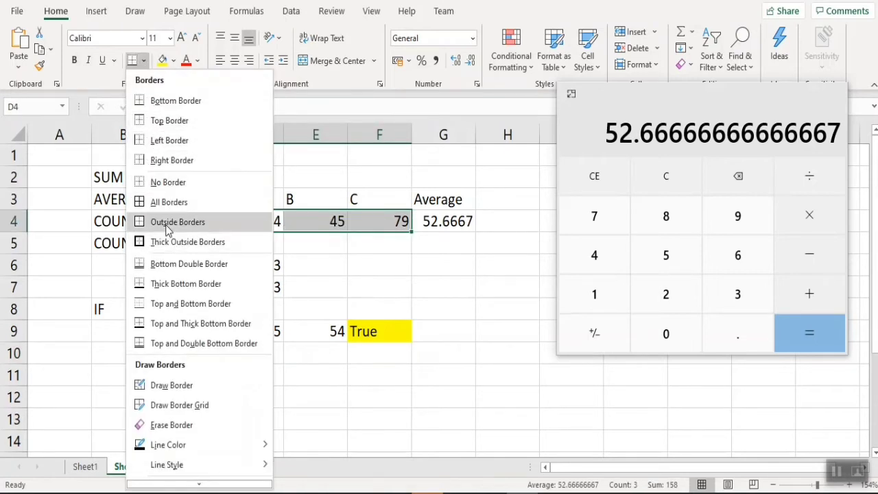
pyautogui.click(182, 229)
# Fill the cells D4:F4 with blue.
pyautogui.moveTo(274, 219); pyautogui.dragTo(369, 221)
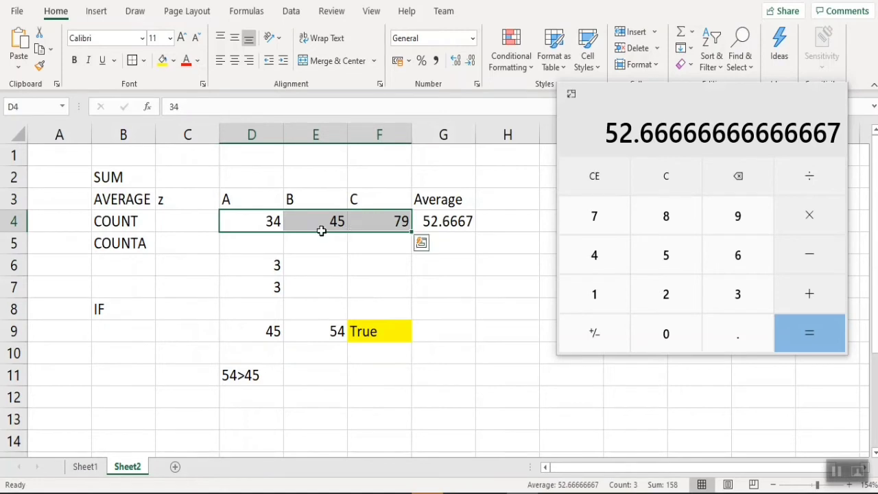
pyautogui.click(173, 60)
pyautogui.click(205, 101)
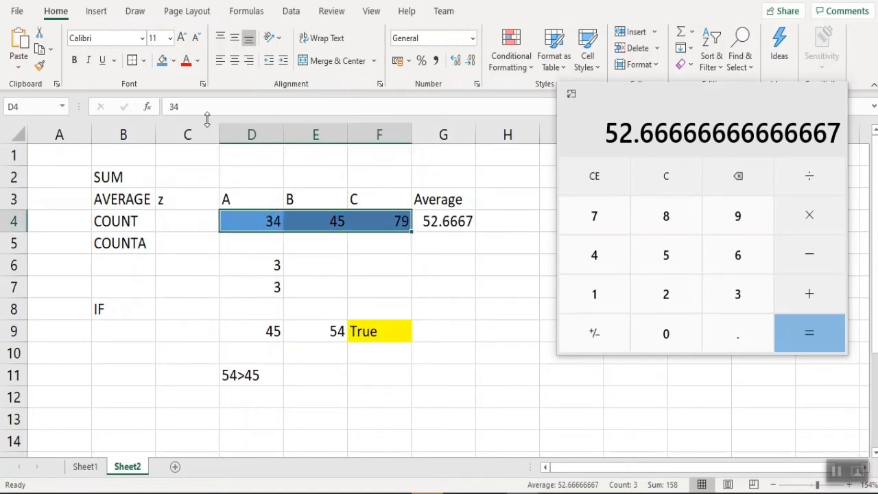
pyautogui.click(314, 264)
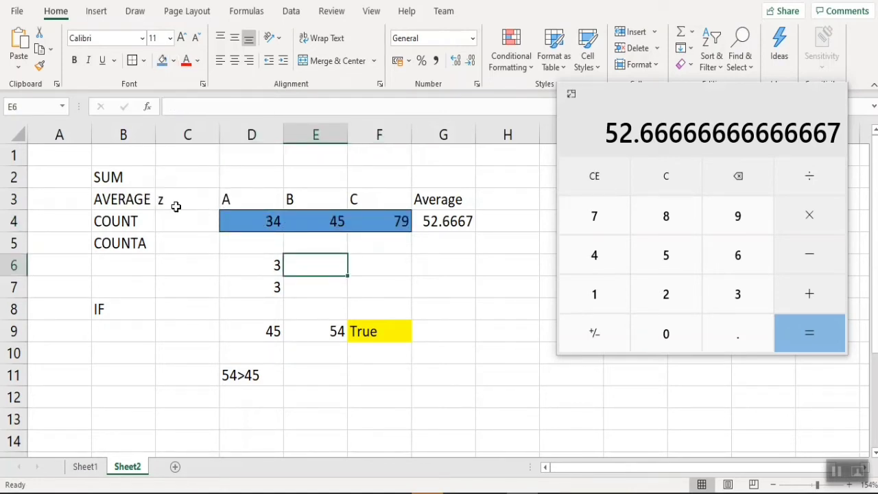
# Close the calculator and enter the title TRIM in cell B9.
pyautogui.click(373, 376)
pyautogui.click(261, 381)
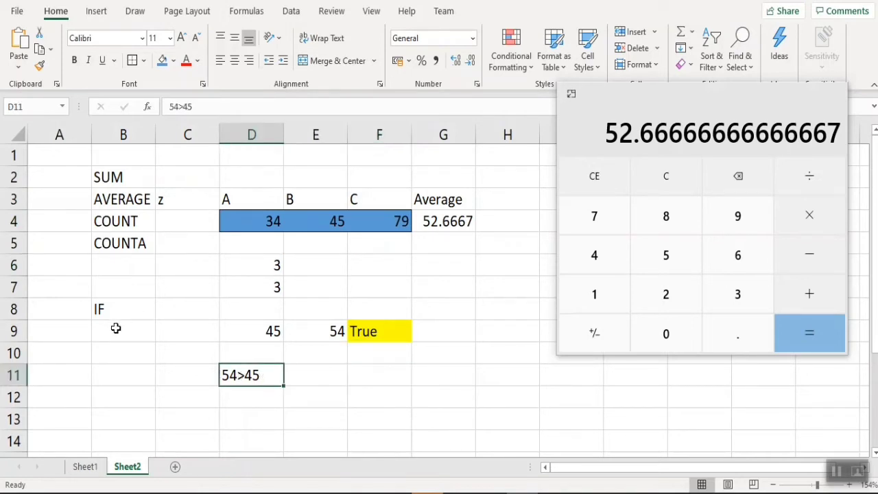
pyautogui.click(833, 95)
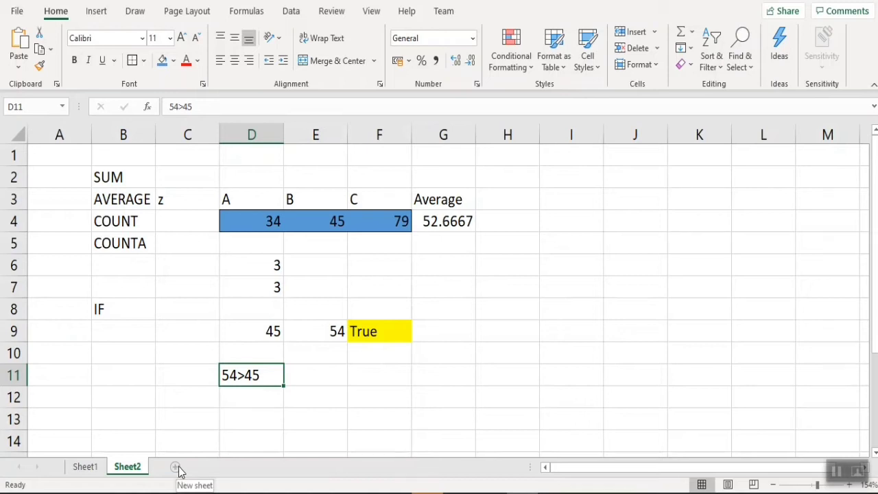
pyautogui.click(112, 339)
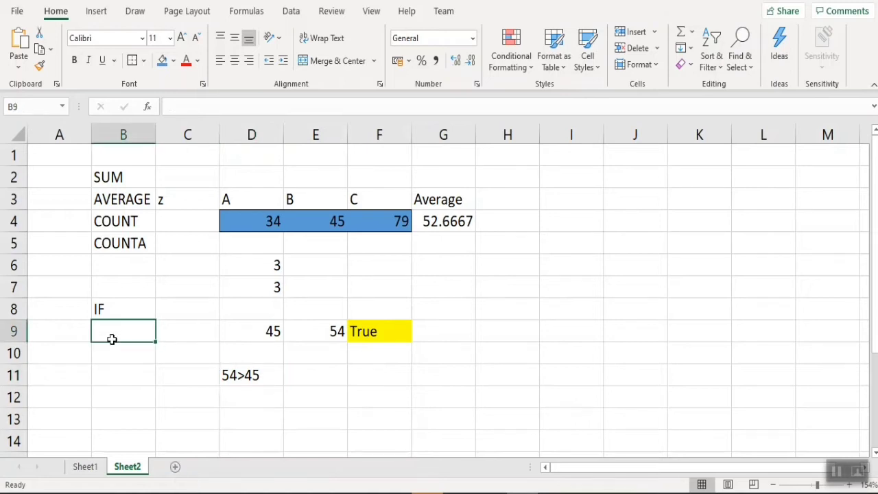
pyautogui.write('TRIM')
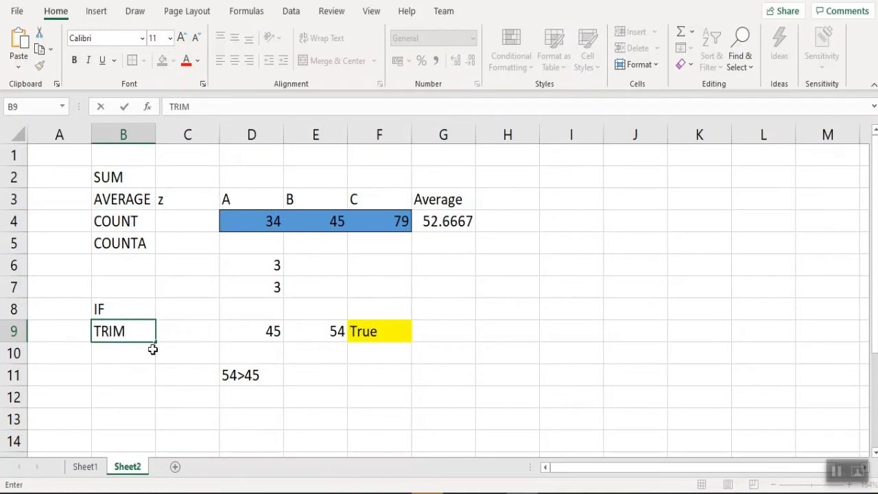
# Clear the contents of C3:I12 and set the range to No Fill.
pyautogui.moveTo(570, 389); pyautogui.dragTo(218, 190)
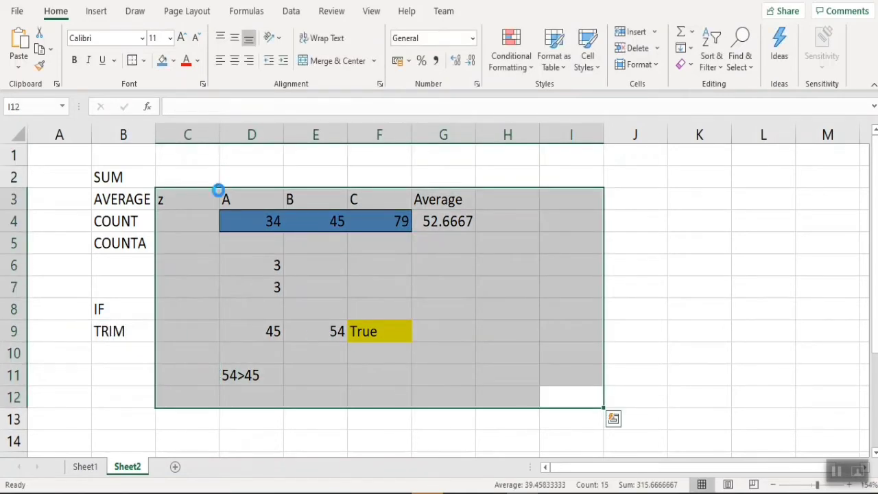
pyautogui.press('Delete')
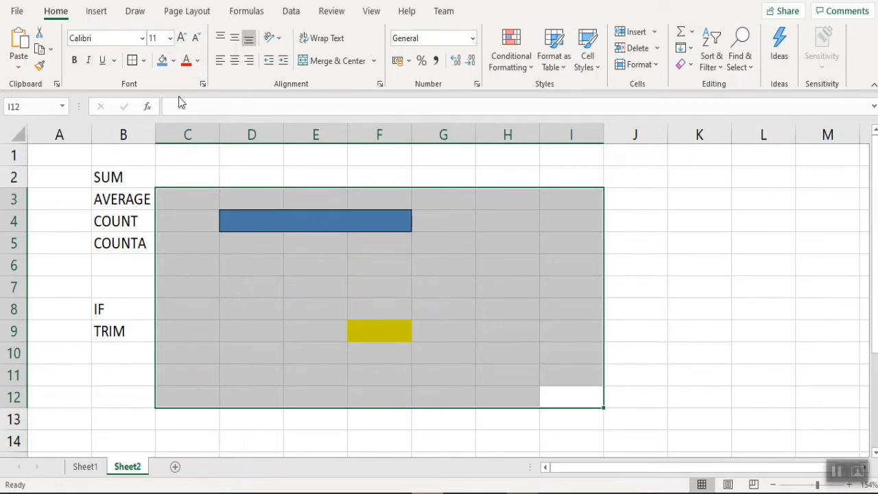
pyautogui.click(174, 60)
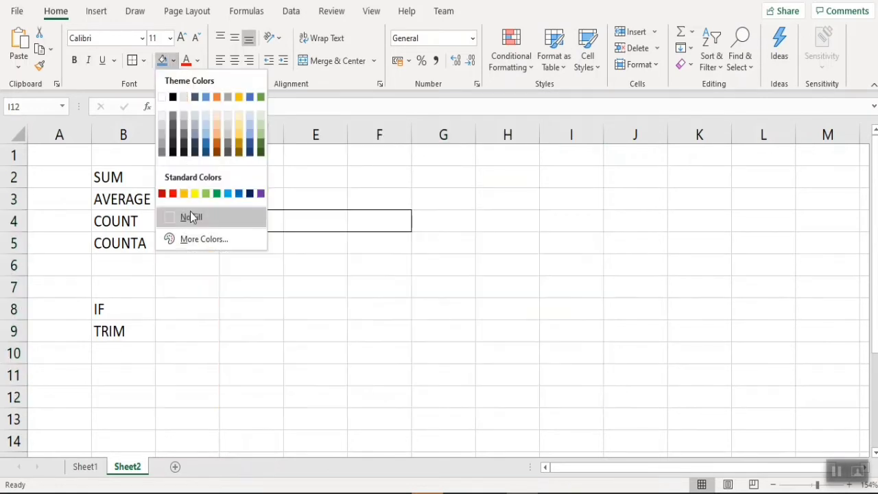
pyautogui.click(184, 217)
pyautogui.click(287, 280)
# Remove the remaining cell borders from the range C3:F5.
pyautogui.moveTo(188, 199); pyautogui.dragTo(402, 243)
pyautogui.click(144, 63)
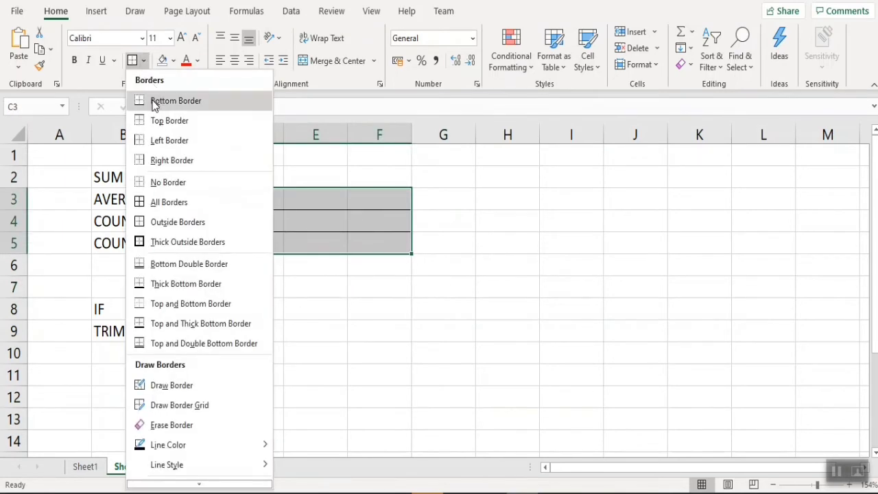
pyautogui.click(194, 198)
pyautogui.click(305, 335)
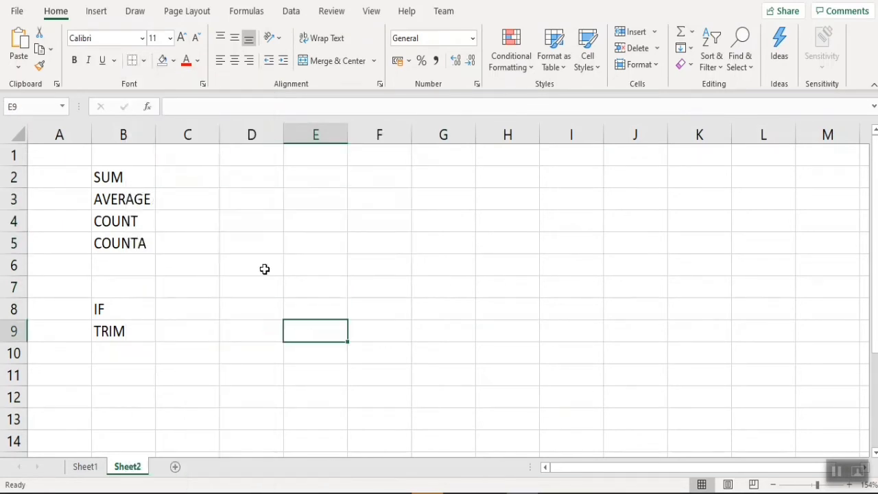
# Enter "I have a text" followed by several trailing spaces in cell D5 and autofit column D's width.
pyautogui.click(133, 335)
pyautogui.click(264, 251)
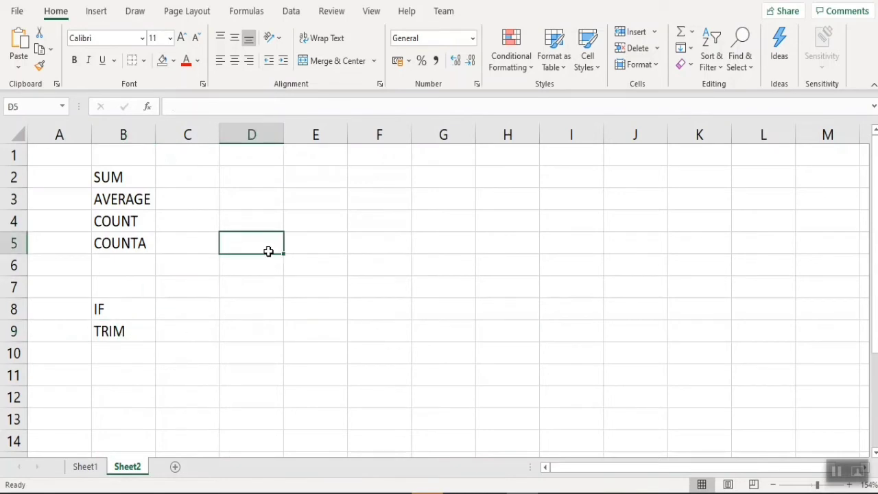
pyautogui.write('I have a te')
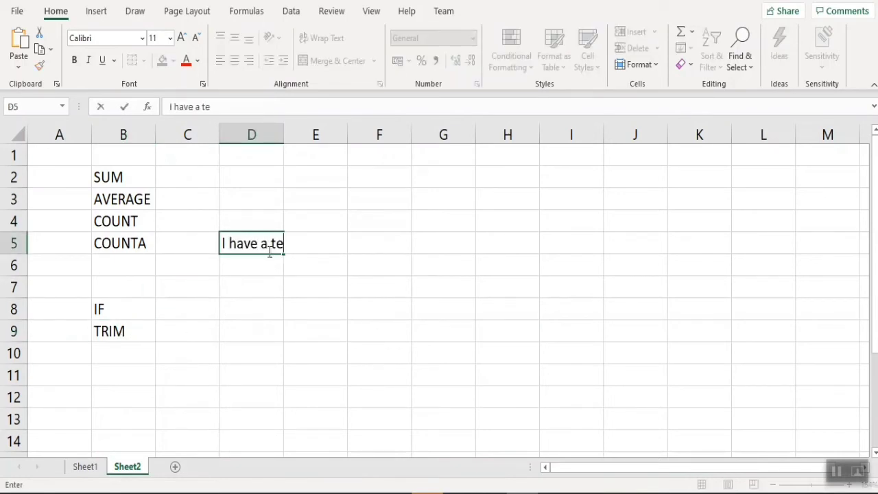
pyautogui.write('xt')
pyautogui.moveTo(330, 244); pyautogui.dragTo(296, 243)
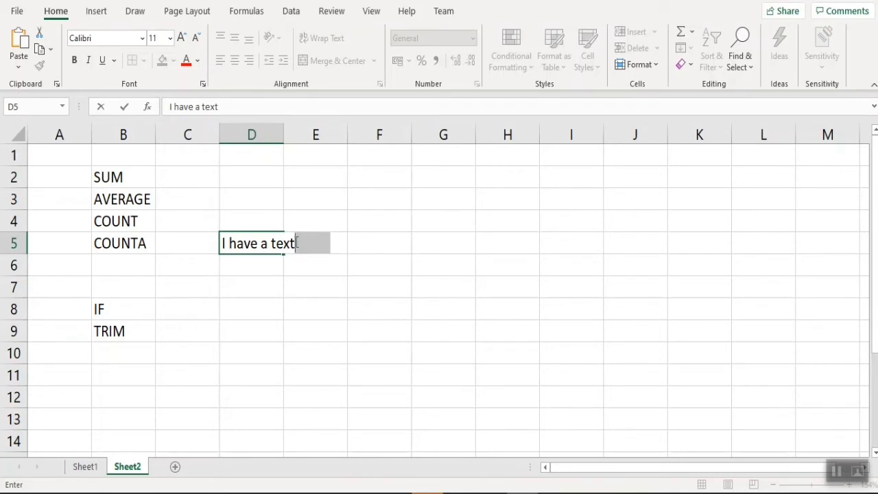
pyautogui.click(115, 333)
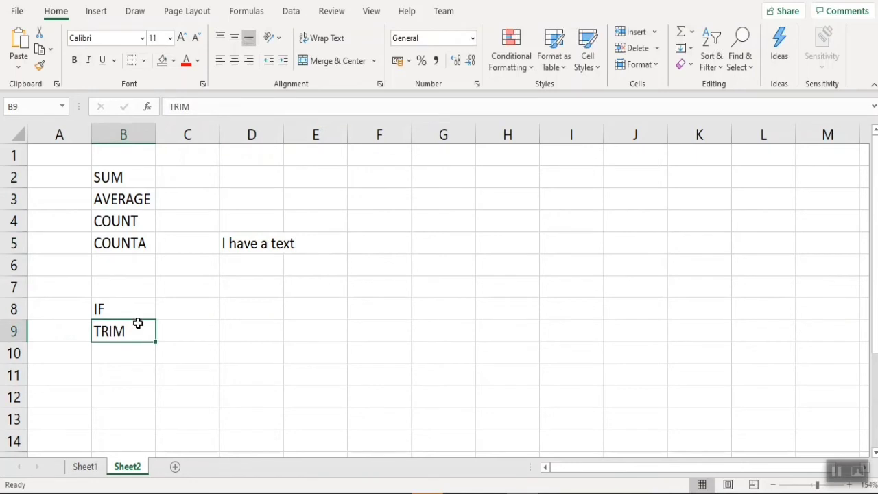
pyautogui.doubleClick(285, 134)
# Examine the trailing spaces after the text in cell D5.
pyautogui.click(296, 243)
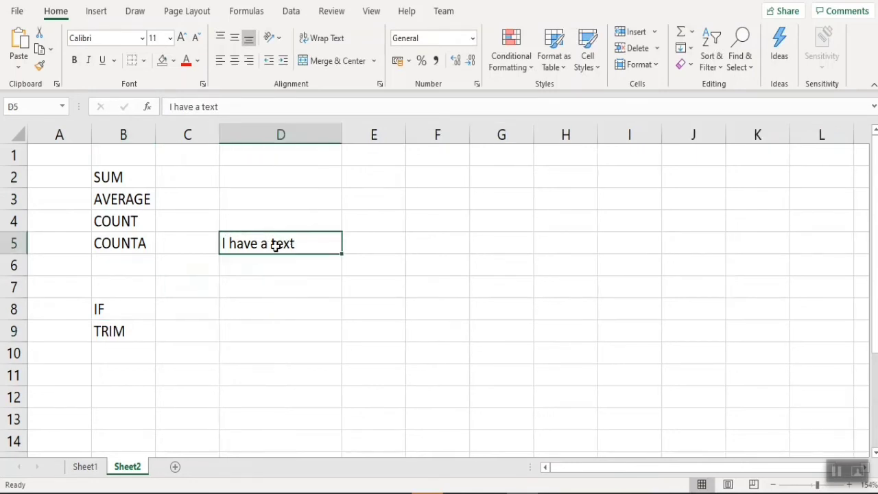
pyautogui.doubleClick(301, 241)
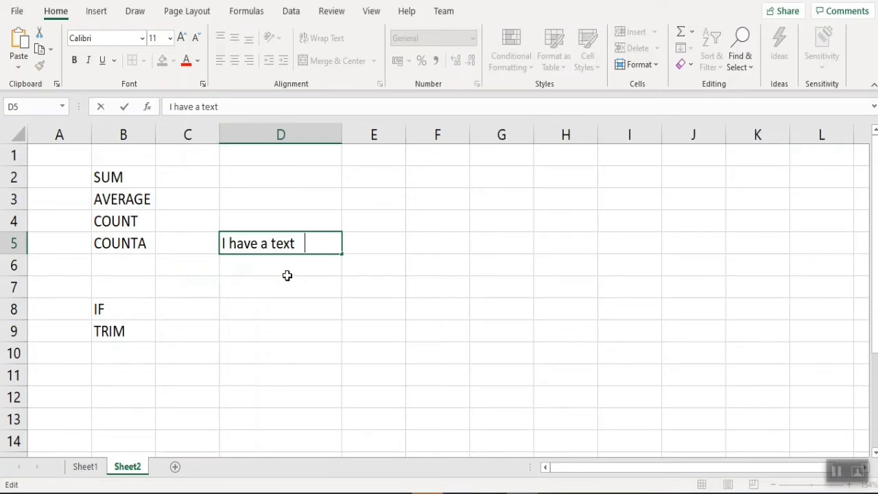
pyautogui.press('Right')
pyautogui.press('Right')
pyautogui.press('Right')
pyautogui.press('Right')
pyautogui.press('Right')
pyautogui.press('Right')
pyautogui.press('Right')
pyautogui.press('Right')
pyautogui.click(126, 334)
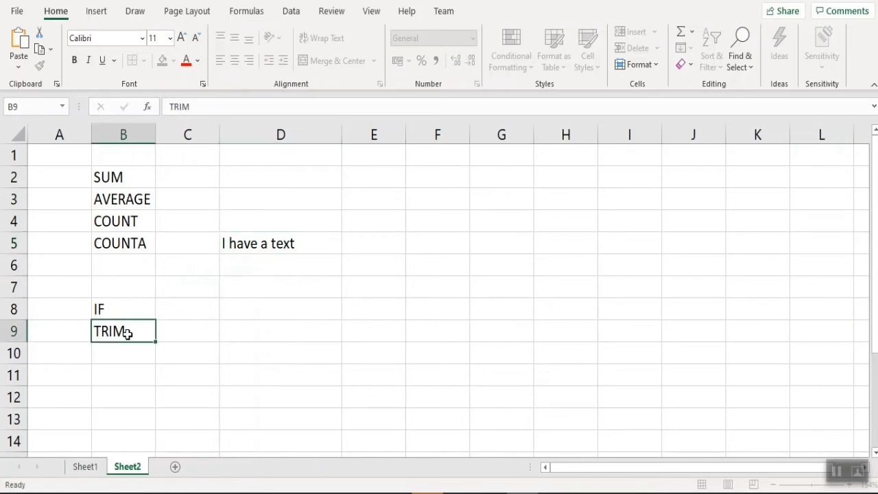
# Enter the formula =TRIM(D5) in cell D9 to remove the extra spaces from the text.
pyautogui.click(268, 245)
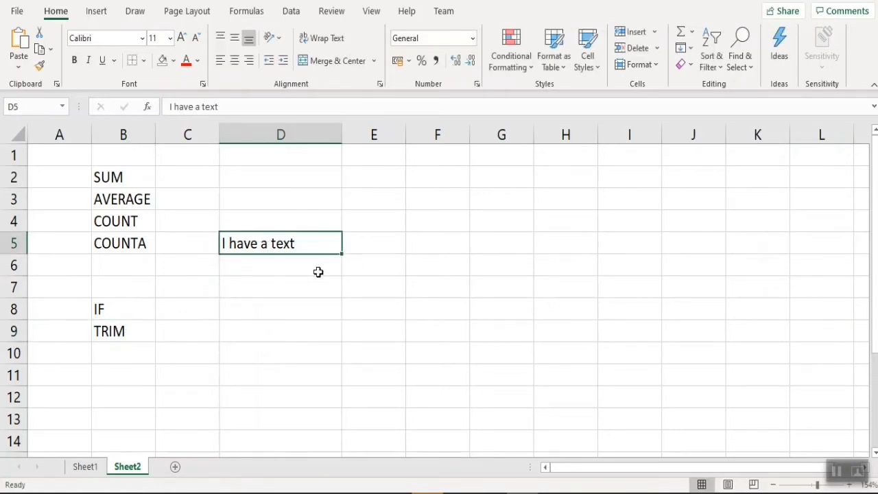
pyautogui.click(247, 328)
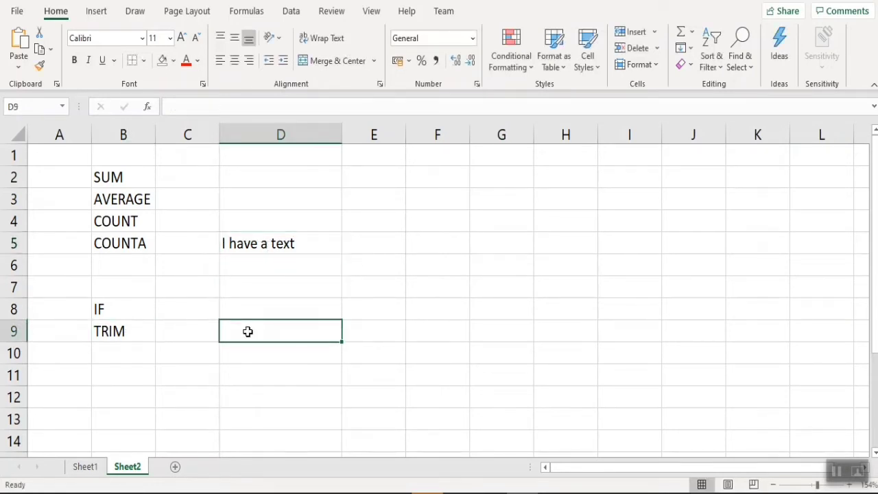
pyautogui.click(244, 105)
pyautogui.write('=TRIM')
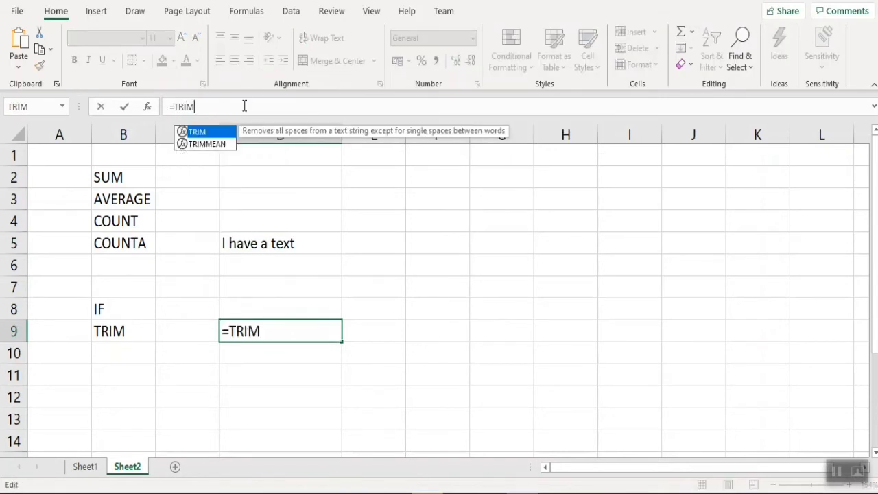
pyautogui.write('(')
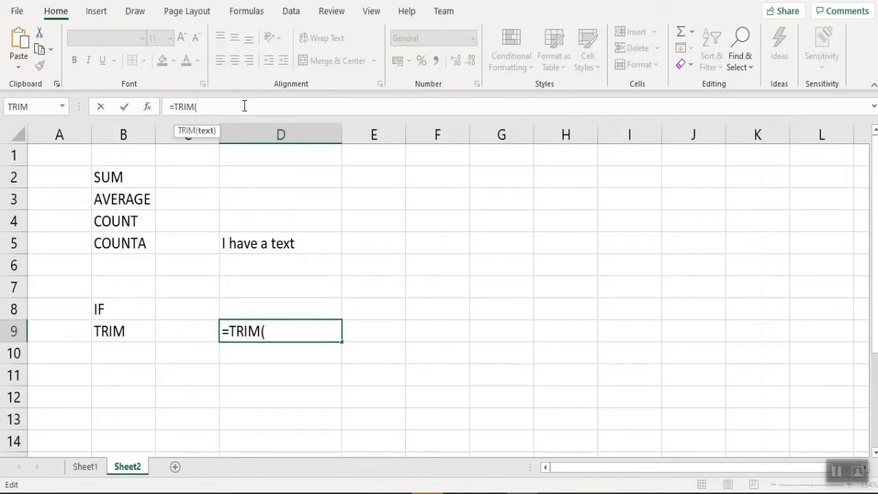
pyautogui.click(278, 247)
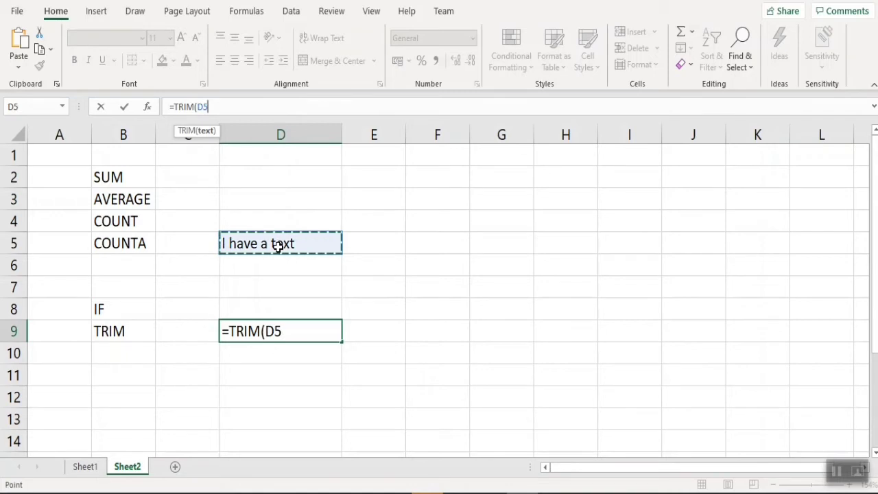
pyautogui.write(')')
pyautogui.press('Return')
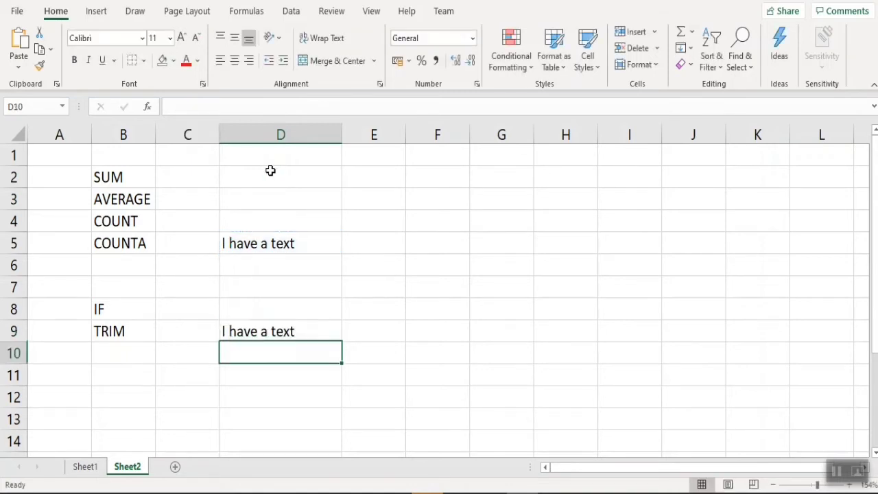
# Inspect the TRIM formula in cell D9 for remaining trailing spaces.
pyautogui.click(289, 335)
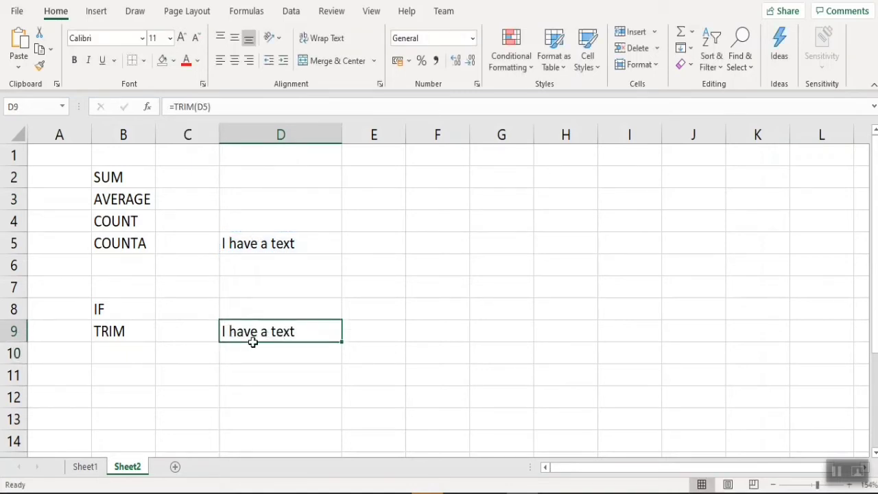
pyautogui.doubleClick(292, 334)
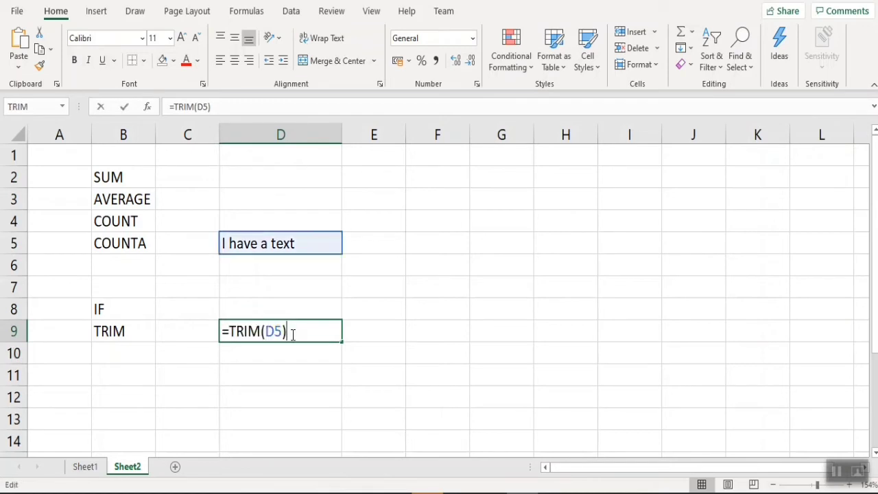
pyautogui.click(300, 379)
pyautogui.click(296, 335)
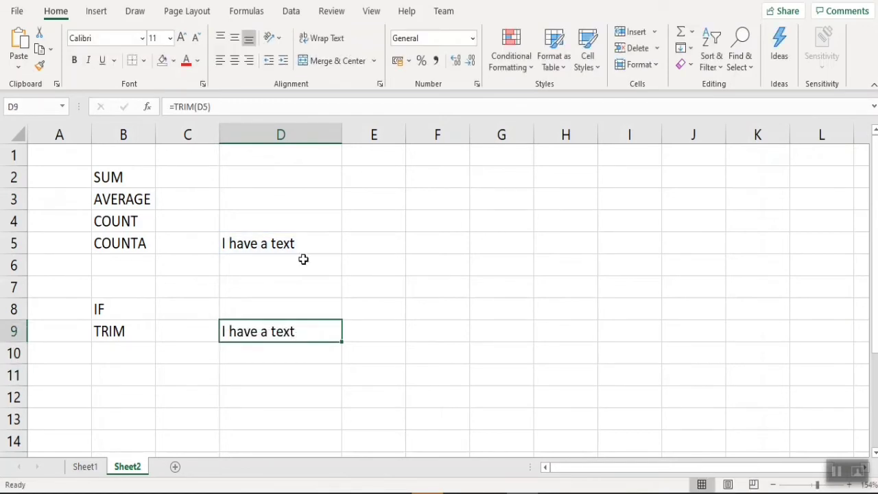
pyautogui.doubleClick(314, 331)
pyautogui.click(317, 367)
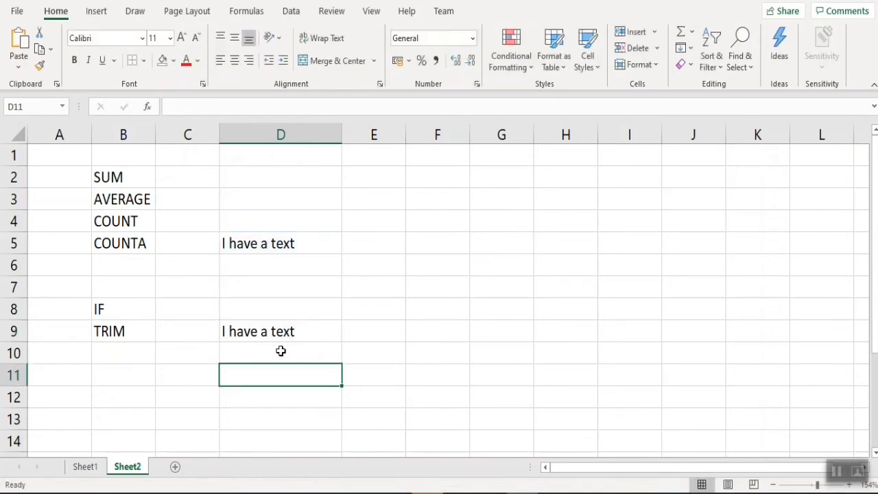
# Narrow column D to just fit the trimmed text and fill cell D9 with blue.
pyautogui.moveTo(340, 129); pyautogui.dragTo(302, 128)
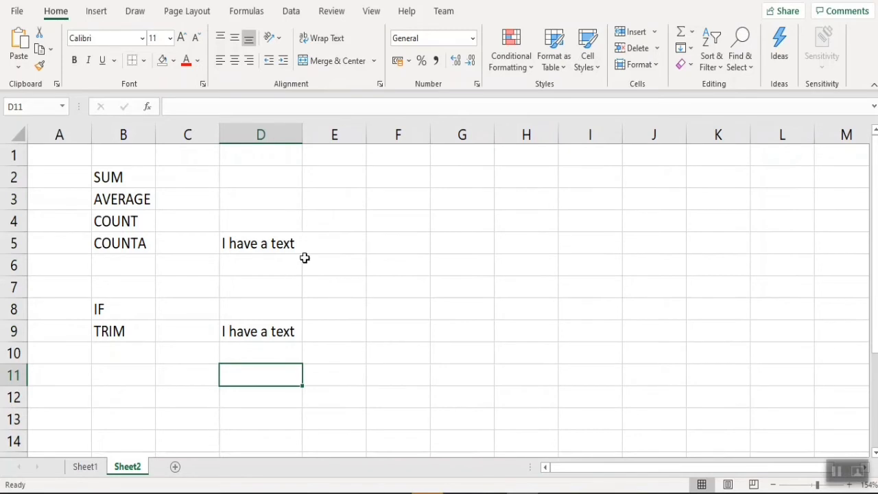
pyautogui.click(286, 336)
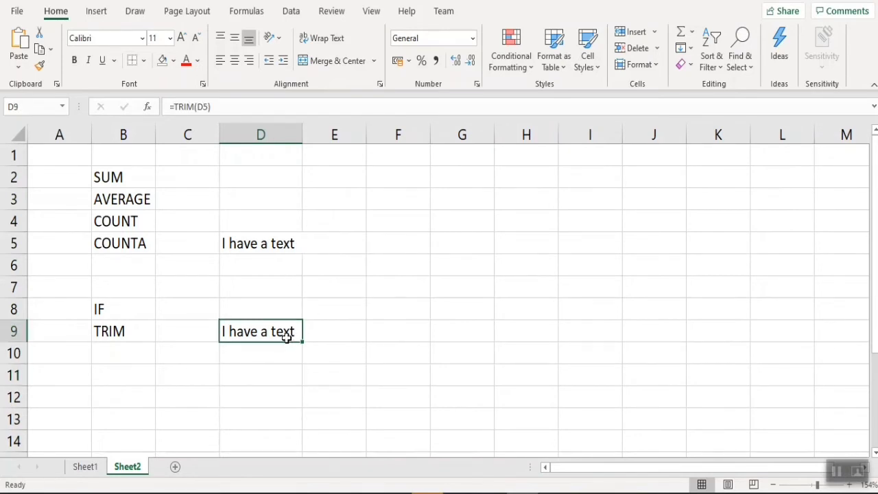
pyautogui.click(285, 244)
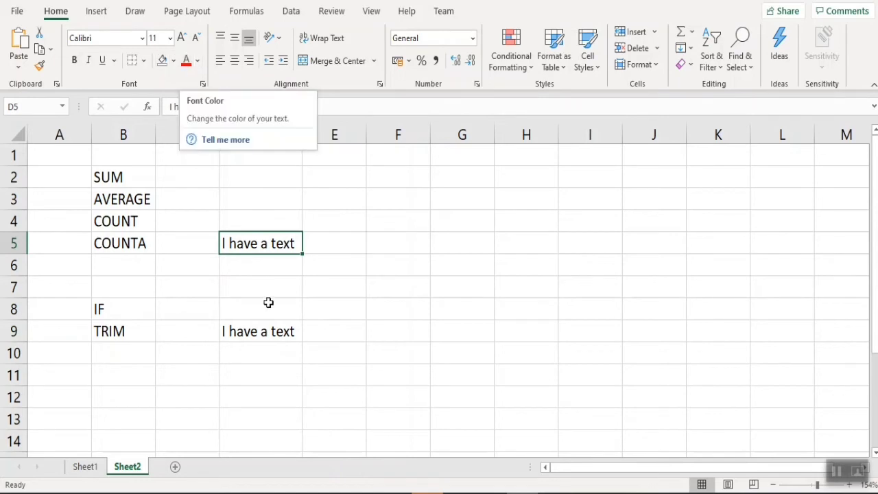
pyautogui.click(269, 330)
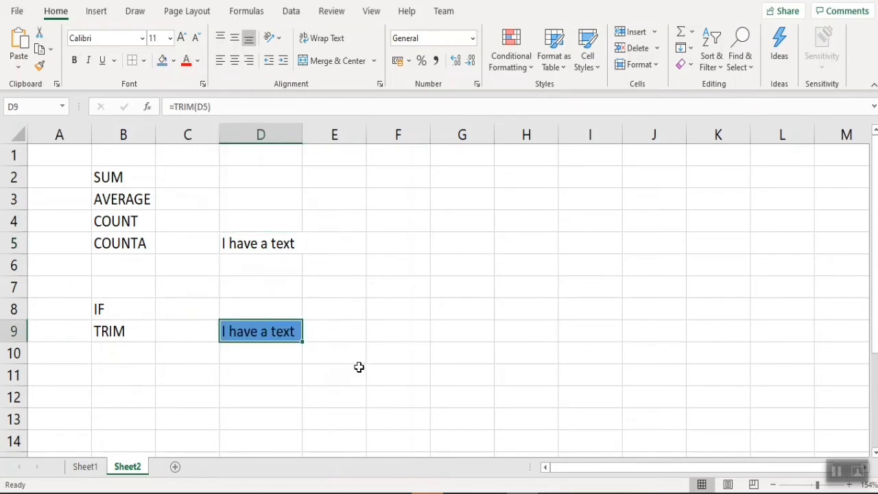
# Clear the contents of D4:E11 and set the range to No Fill.
pyautogui.moveTo(359, 367); pyautogui.dragTo(223, 213)
pyautogui.press('Delete')
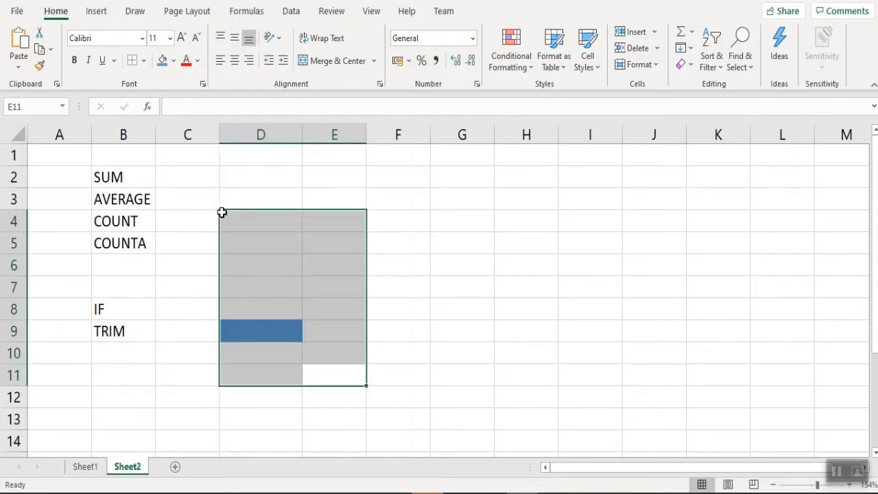
pyautogui.click(174, 60)
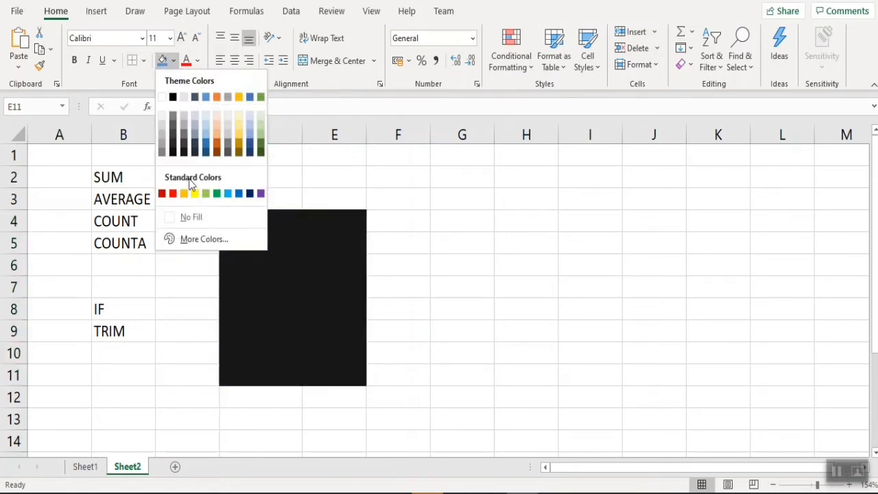
pyautogui.click(192, 217)
pyautogui.click(197, 335)
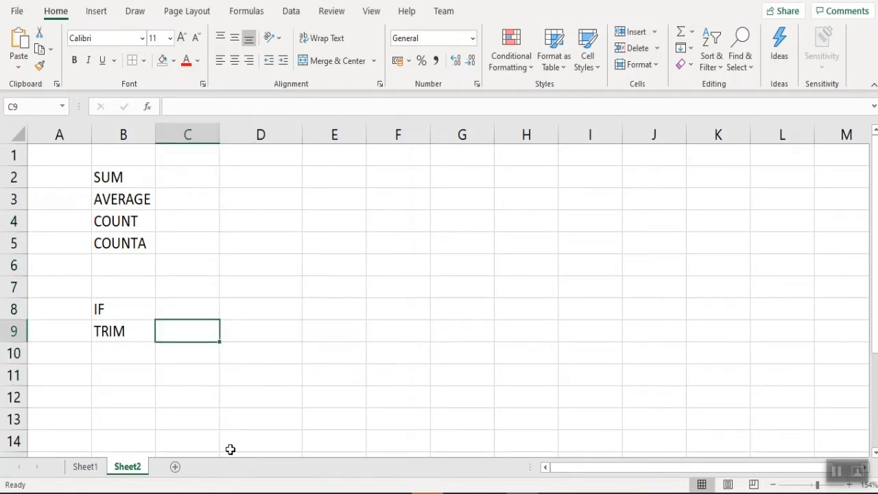
pyautogui.click(270, 296)
# Add a new worksheet and enter the column heading "Roll No" in cell D3.
pyautogui.click(176, 467)
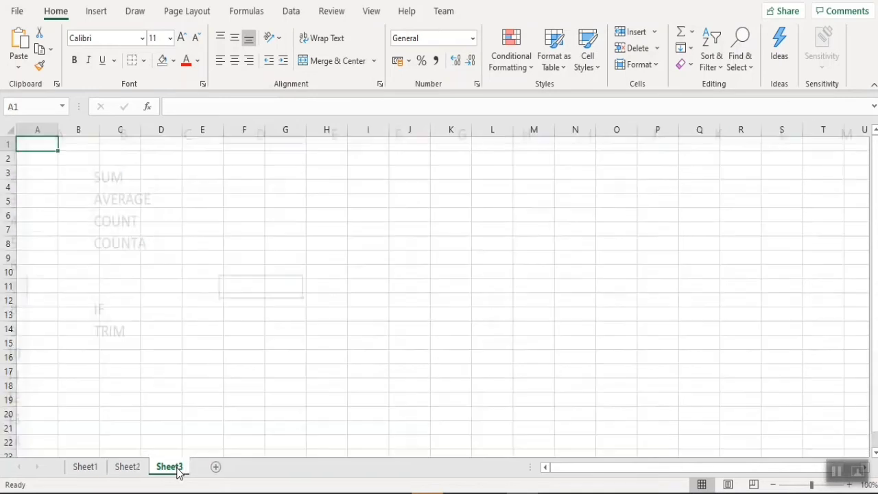
pyautogui.click(152, 173)
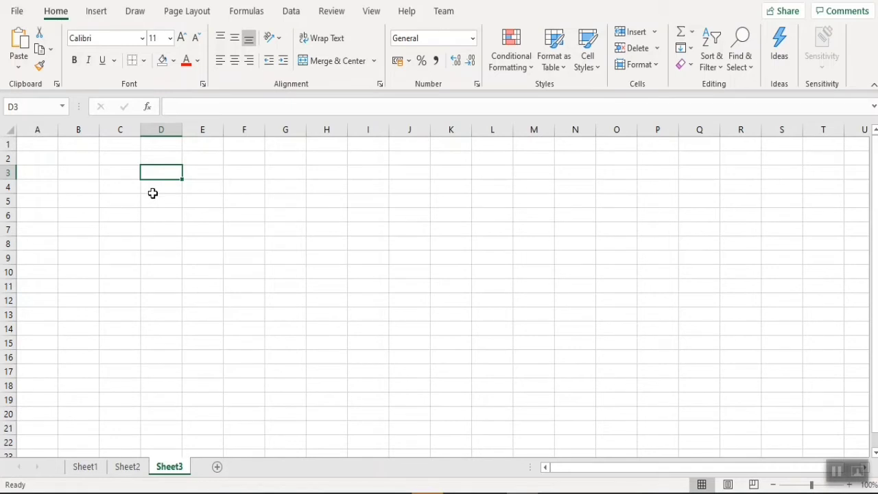
pyautogui.write('Roll No')
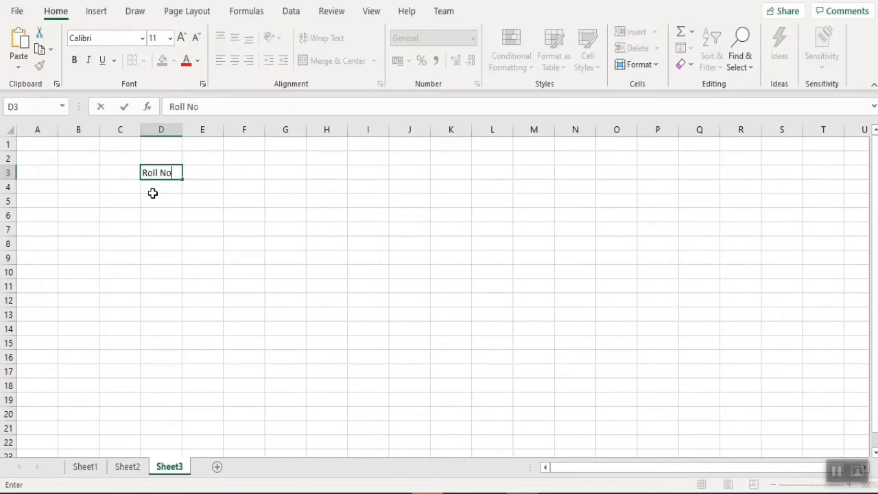
# Enter the report title "Report for the Class 8" in cell G2.
pyautogui.click(289, 160)
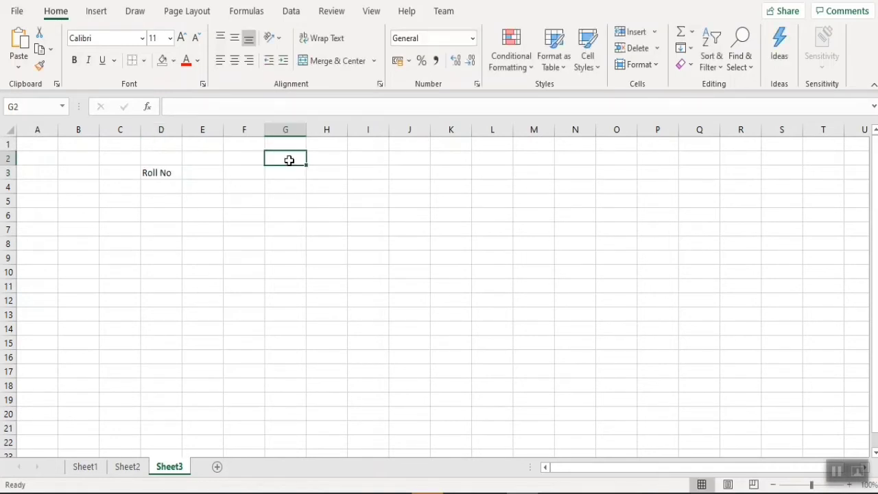
pyautogui.write('Report for')
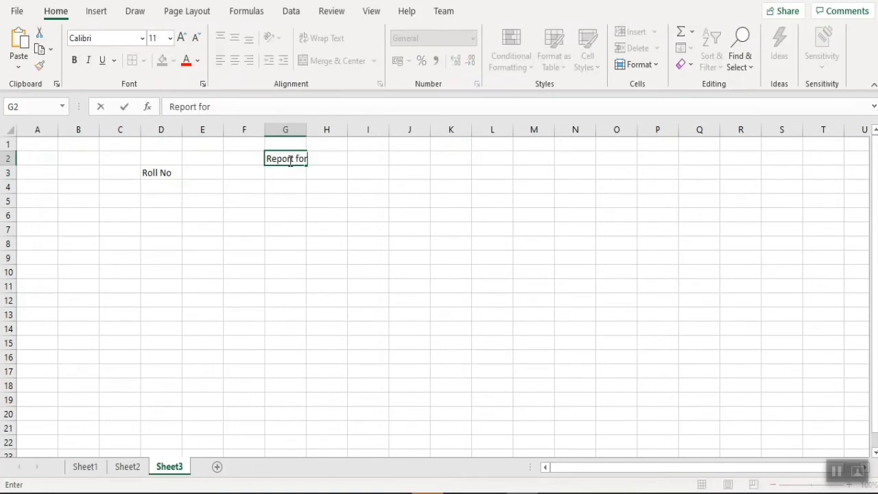
pyautogui.write(' the Class 8')
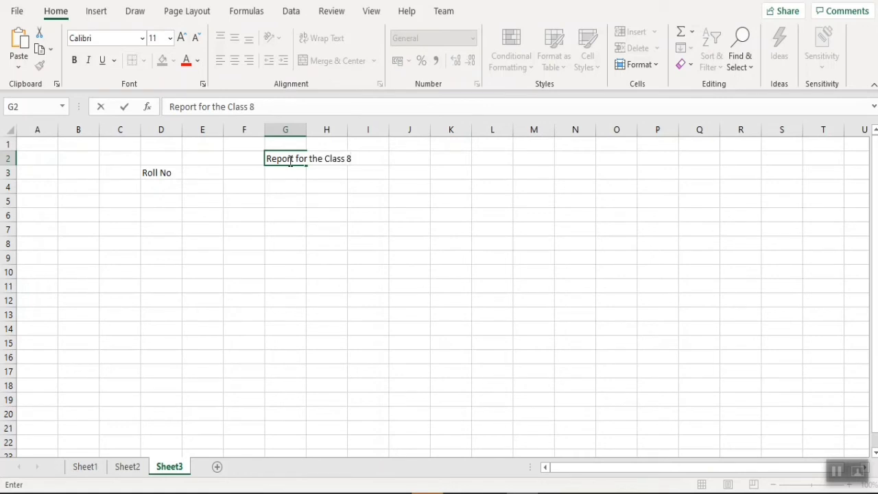
pyautogui.click(202, 174)
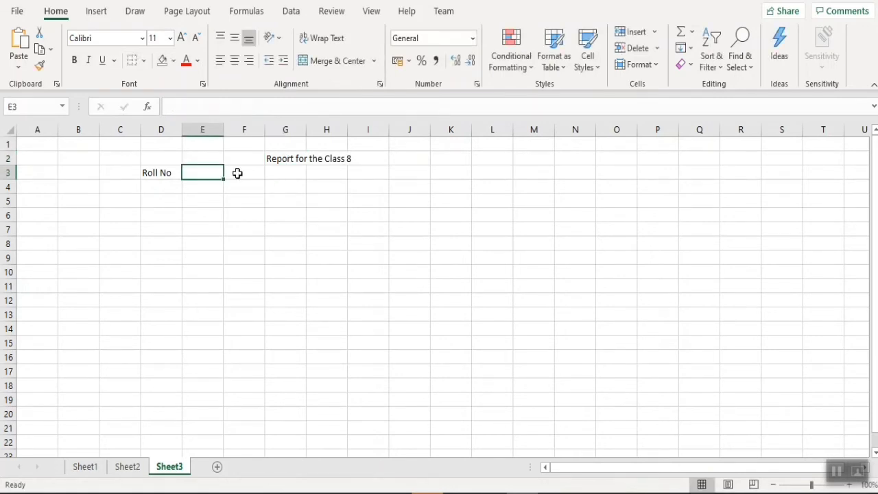
# Format the report title in G2:I2 as bold with font size 22.
pyautogui.click(273, 160)
pyautogui.moveTo(274, 160); pyautogui.dragTo(351, 160)
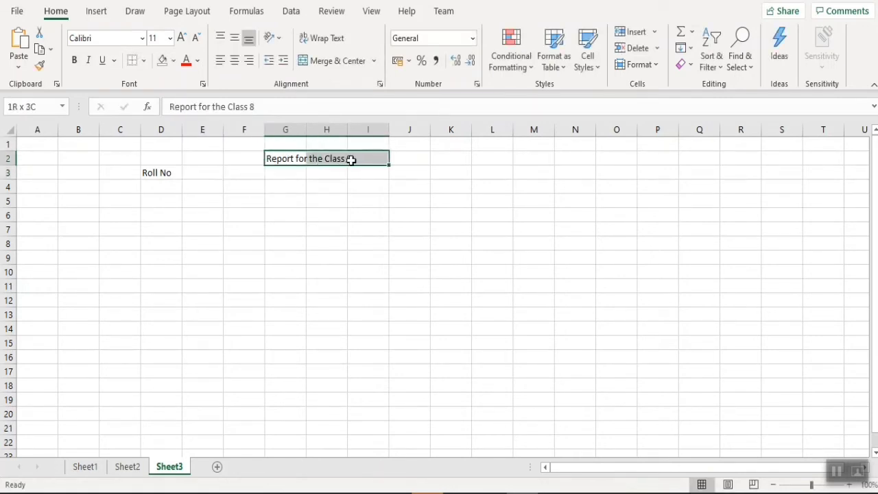
pyautogui.click(74, 60)
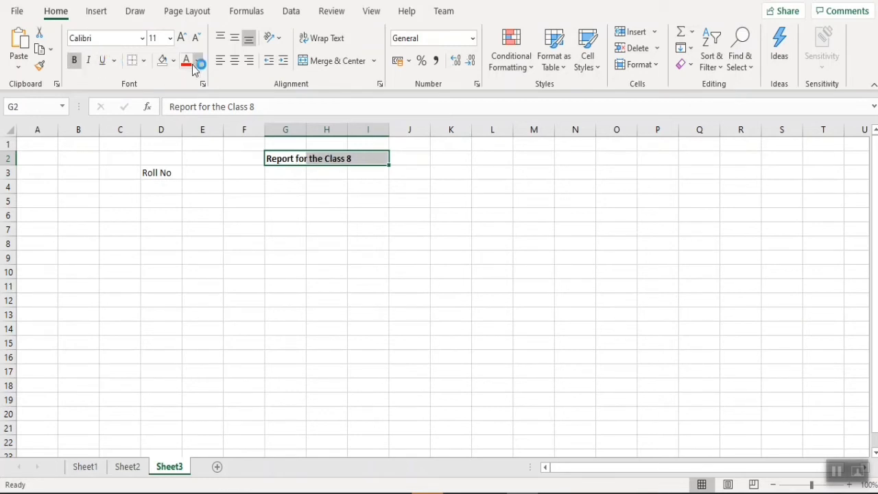
pyautogui.click(170, 38)
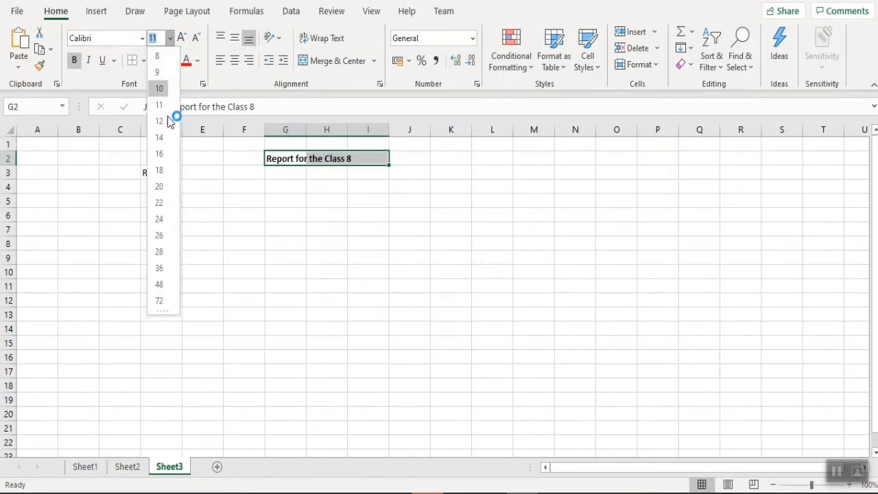
pyautogui.click(166, 205)
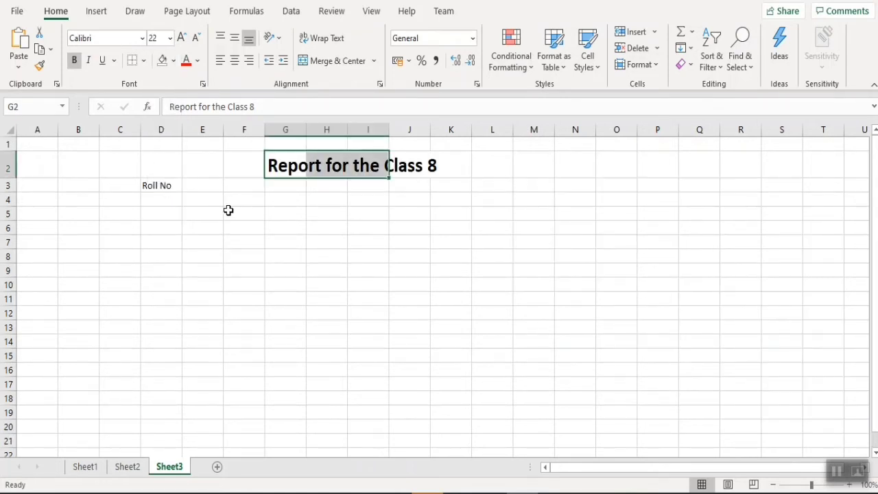
# Format the heading row D3:N3 as bold with a light blue fill.
pyautogui.click(192, 186)
pyautogui.moveTo(158, 185); pyautogui.dragTo(578, 185)
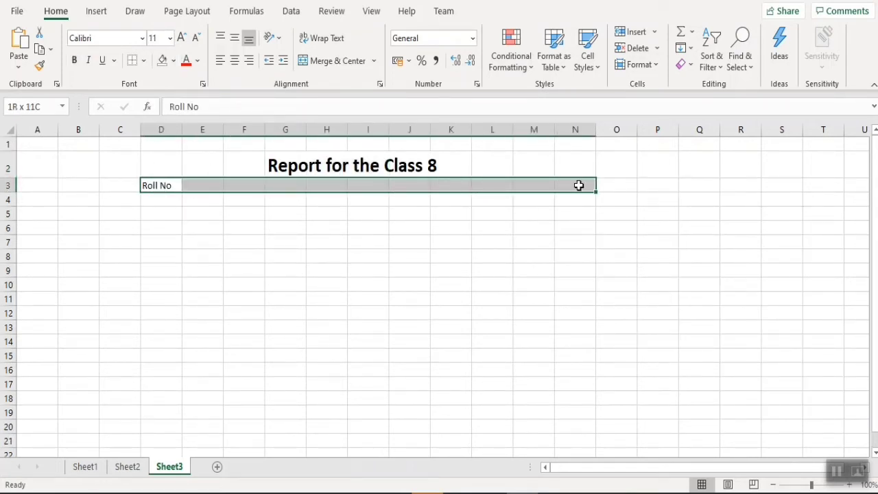
pyautogui.click(74, 61)
pyautogui.click(174, 60)
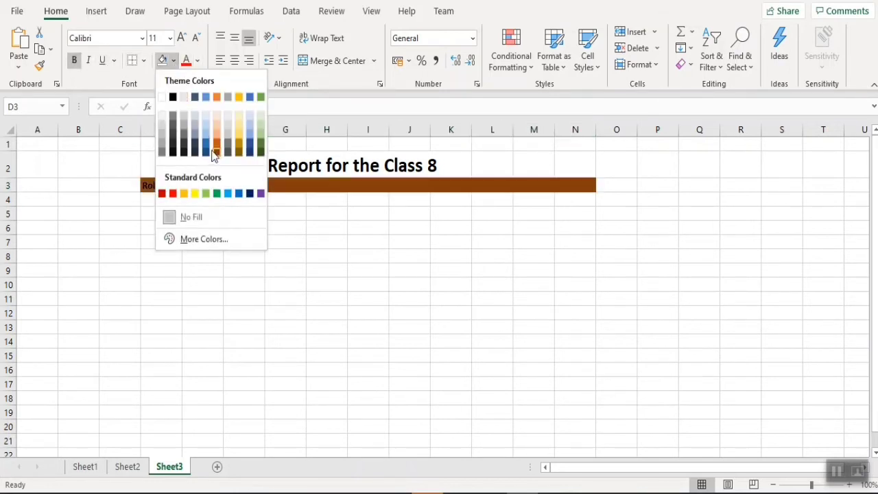
pyautogui.click(206, 134)
pyautogui.click(196, 212)
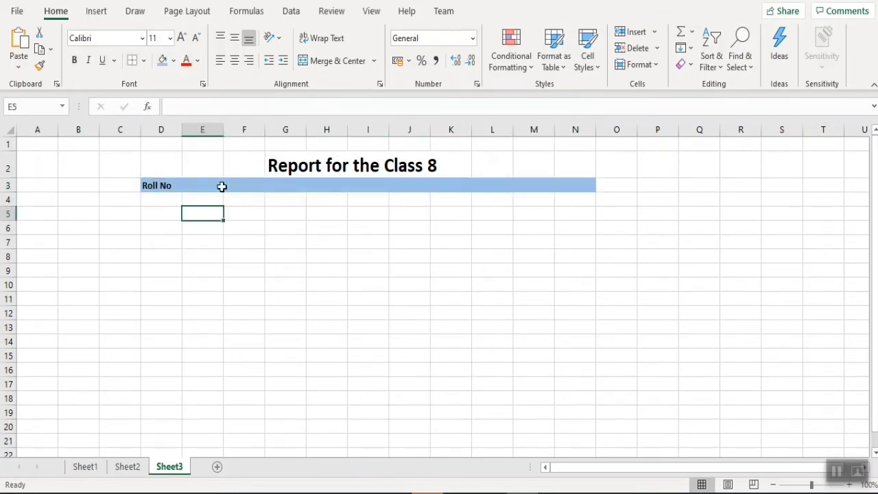
# Enter the column headings "Name", "MIM" and "MIH" in cells E3 to G3.
pyautogui.click(213, 186)
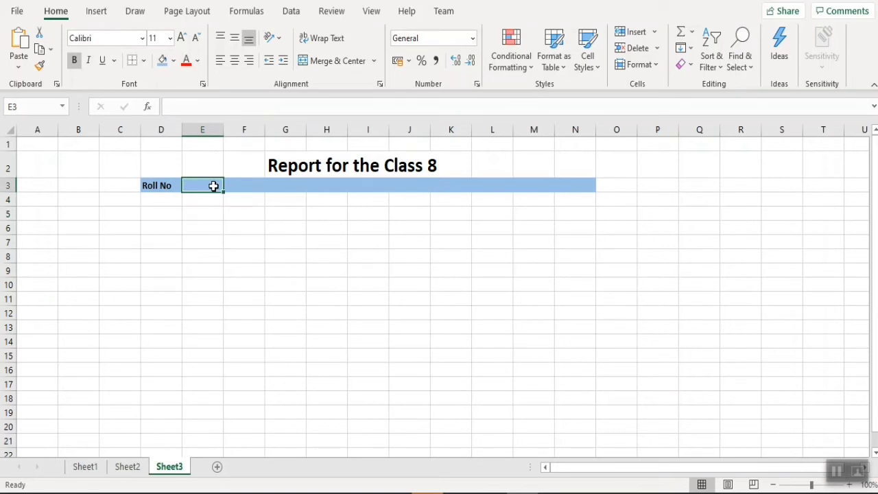
pyautogui.write('Name')
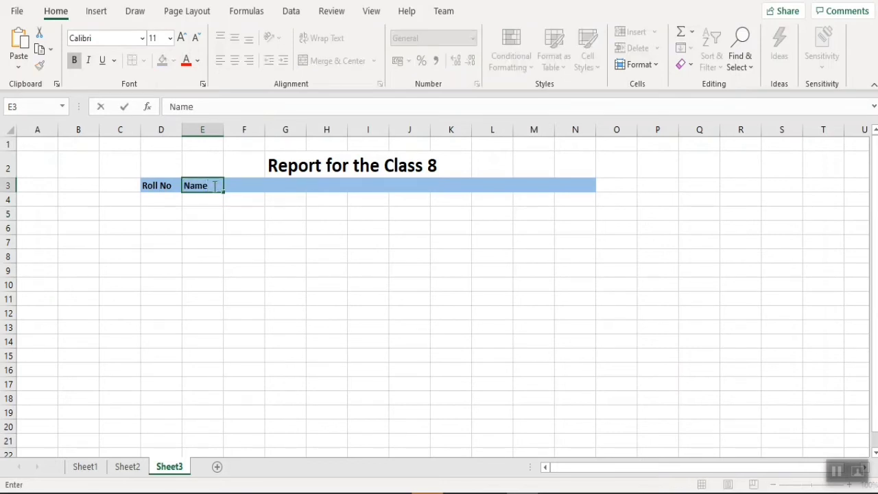
pyautogui.press('Tab')
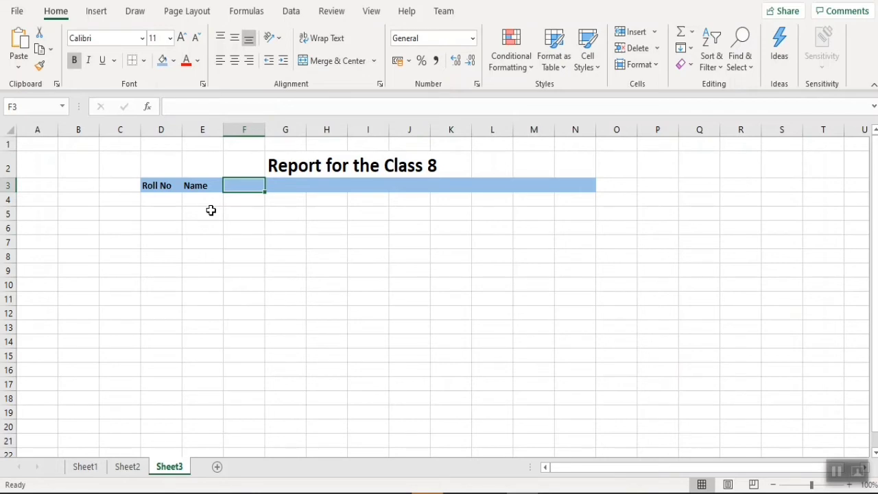
pyautogui.write('Mark')
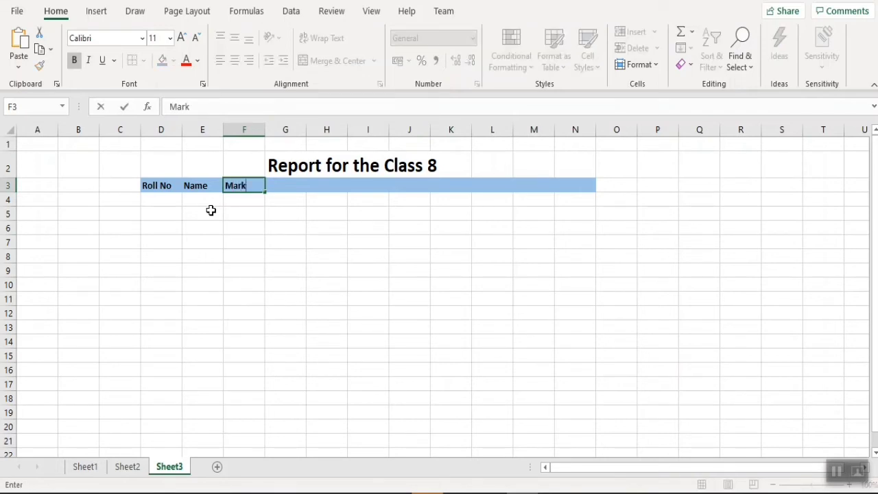
pyautogui.write('IM')
pyautogui.press('Tab')
pyautogui.write('M')
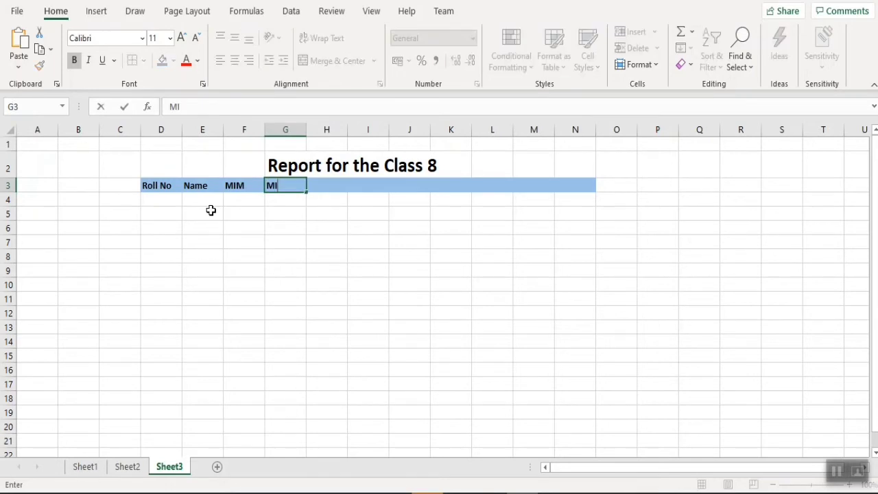
pyautogui.write('IH')
pyautogui.press('Tab')
# Enter the column headings "MIE", "MIS", "MIO" and "TOTAL" in cells H3 to K3.
pyautogui.write('MIE')
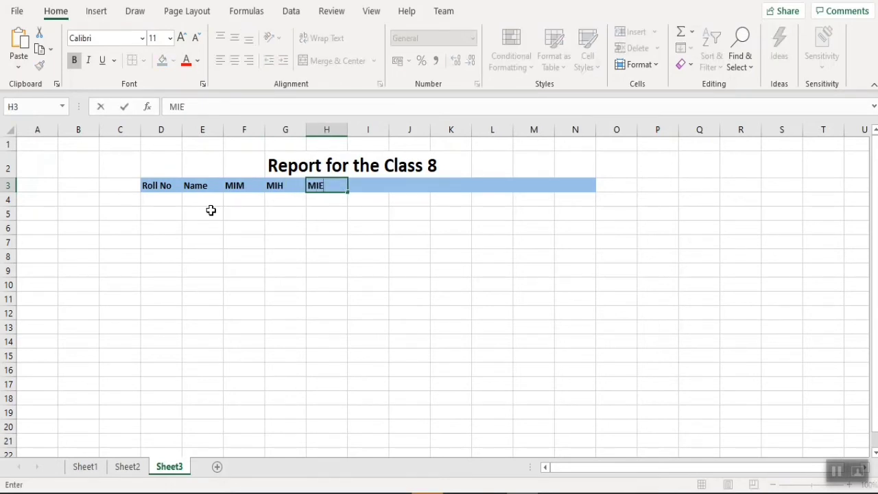
pyautogui.press('Tab')
pyautogui.write('MI')
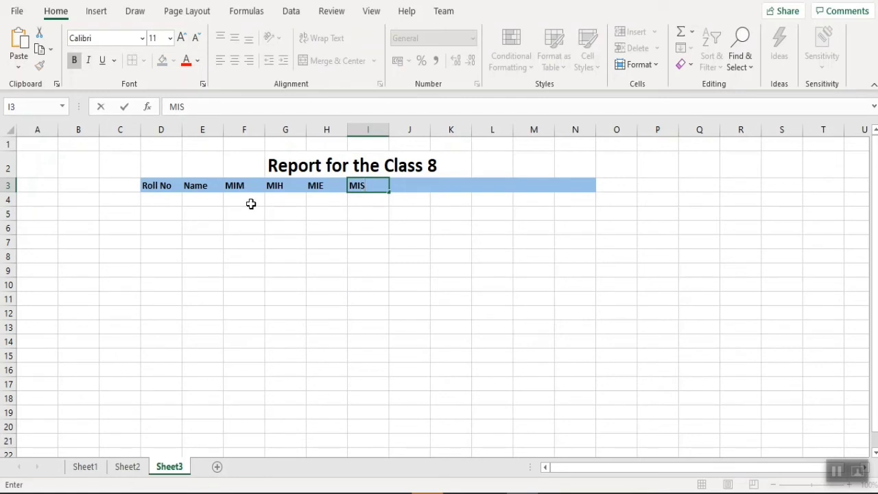
pyautogui.press('Tab')
pyautogui.write('MI')
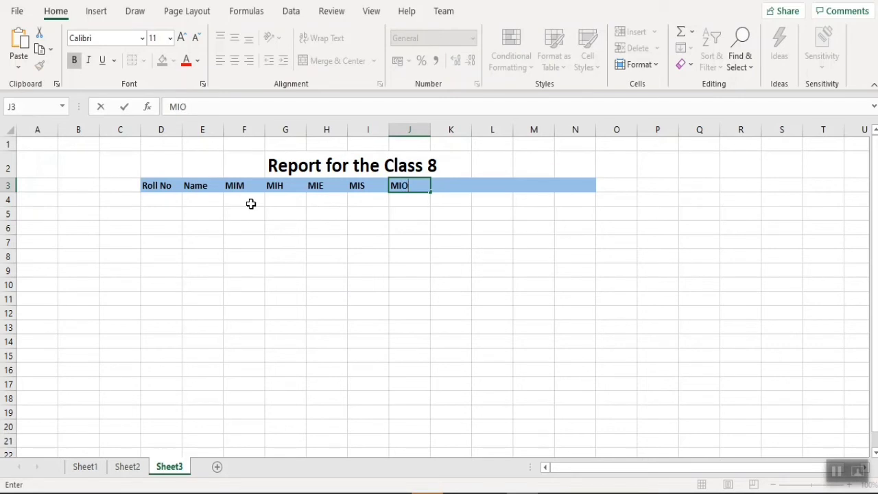
pyautogui.click(448, 190)
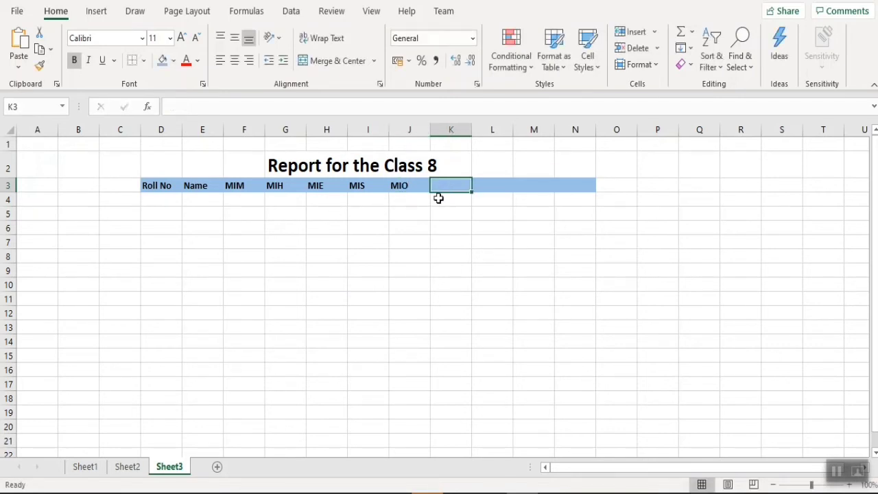
pyautogui.write('TOTAL')
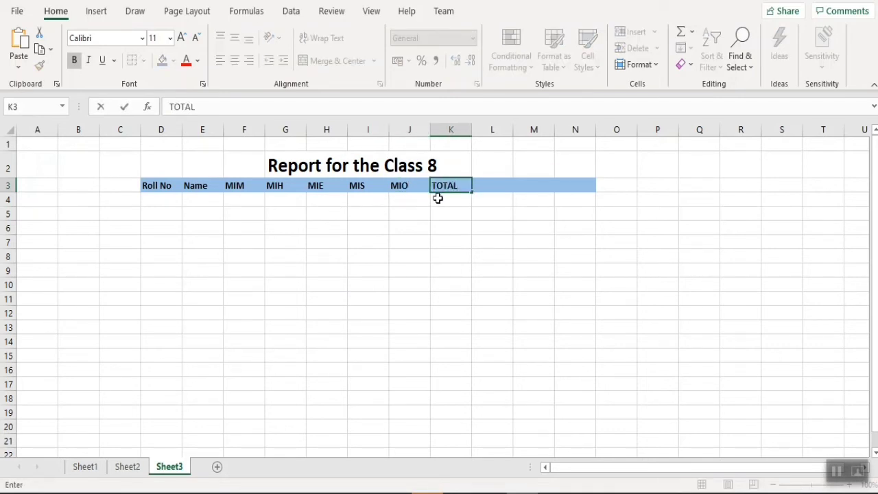
# Fill the first four cells of the Roll No column, D4:D7, with 23, 24, 25 and 26.
pyautogui.click(165, 200)
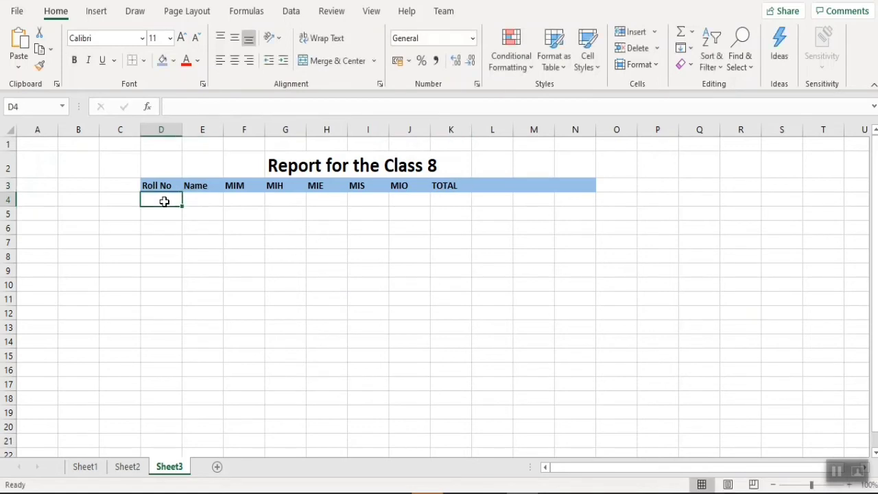
pyautogui.write('23')
pyautogui.click(159, 217)
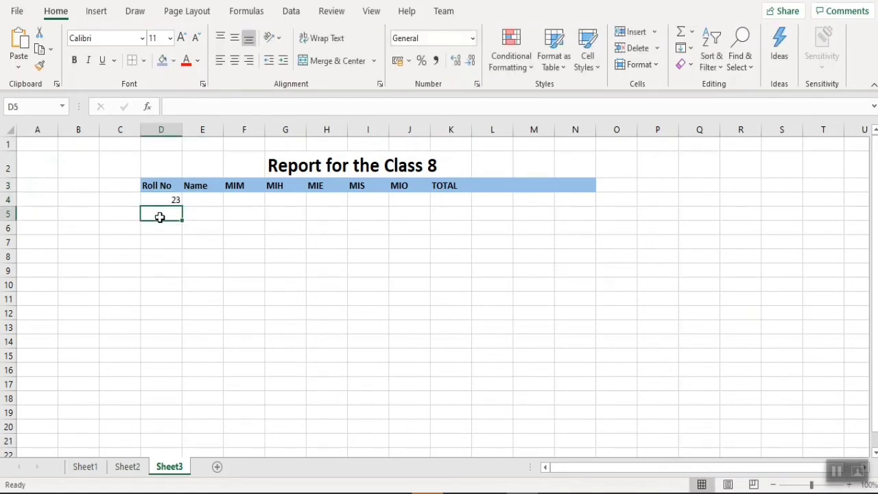
pyautogui.write('34')
pyautogui.click(160, 229)
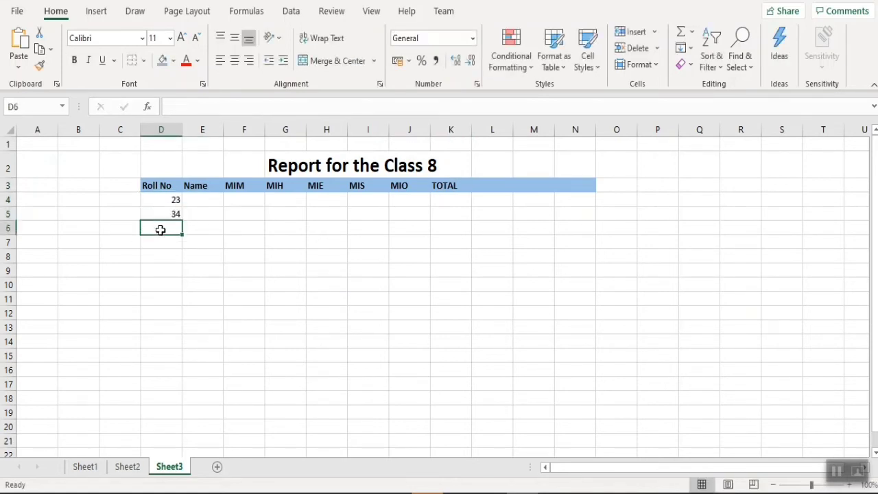
pyautogui.write('2')
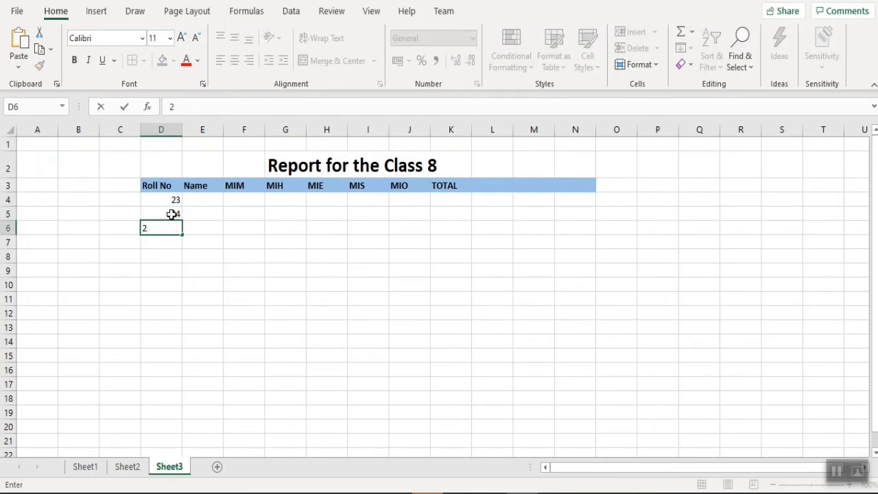
pyautogui.click(171, 215)
pyautogui.write('24')
pyautogui.click(172, 228)
pyautogui.write('25')
pyautogui.click(168, 242)
pyautogui.write('26')
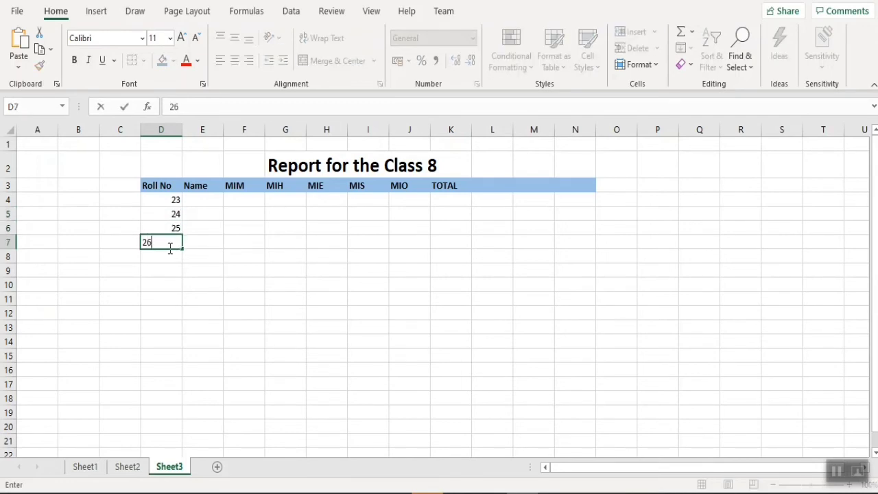
# Continue the Roll No column in D8:D11 with 27, 28, 29 and 30.
pyautogui.click(169, 253)
pyautogui.write('27')
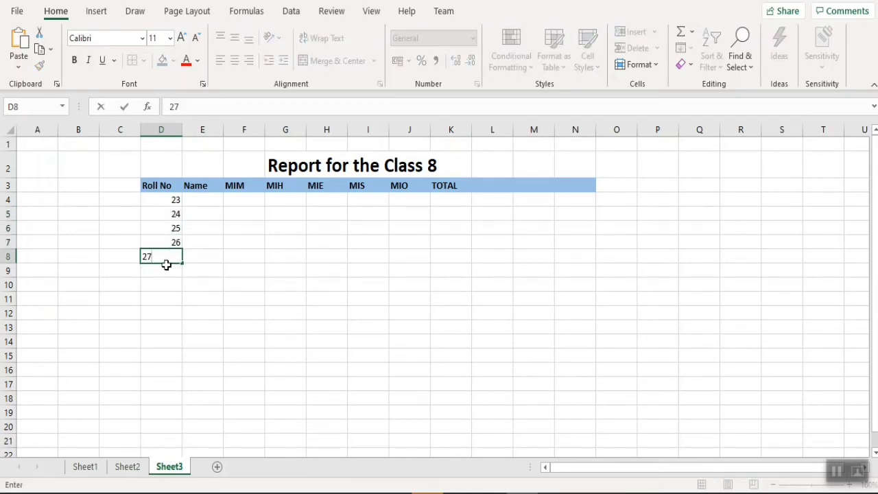
pyautogui.click(168, 269)
pyautogui.write('28')
pyautogui.click(167, 285)
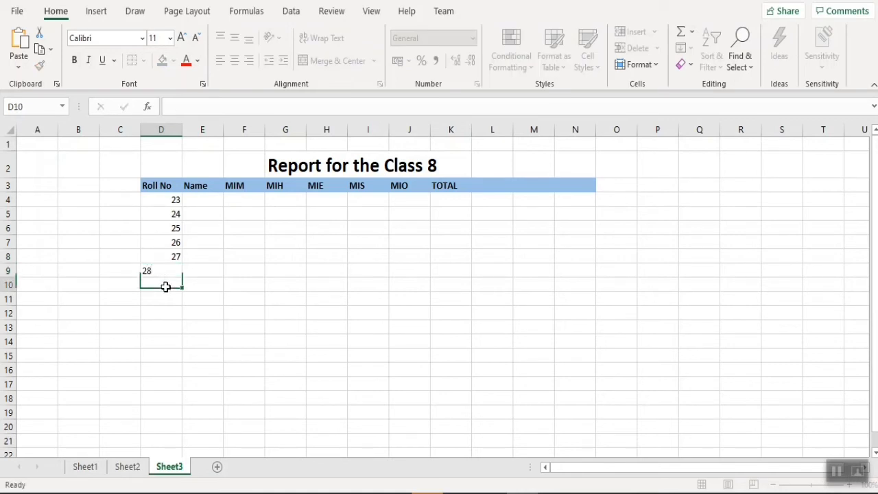
pyautogui.write('29')
pyautogui.click(167, 300)
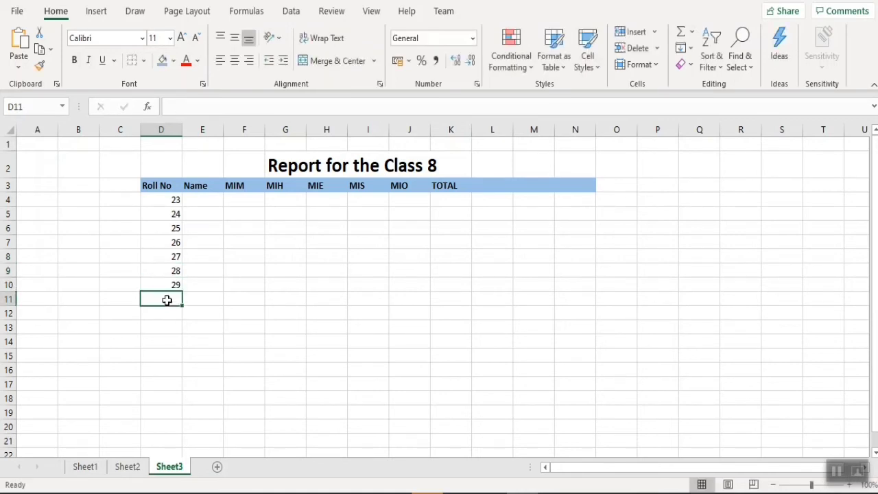
pyautogui.write('30')
# Enter the students' first names for roll numbers 23 to 26 in cells E4:E7.
pyautogui.click(210, 201)
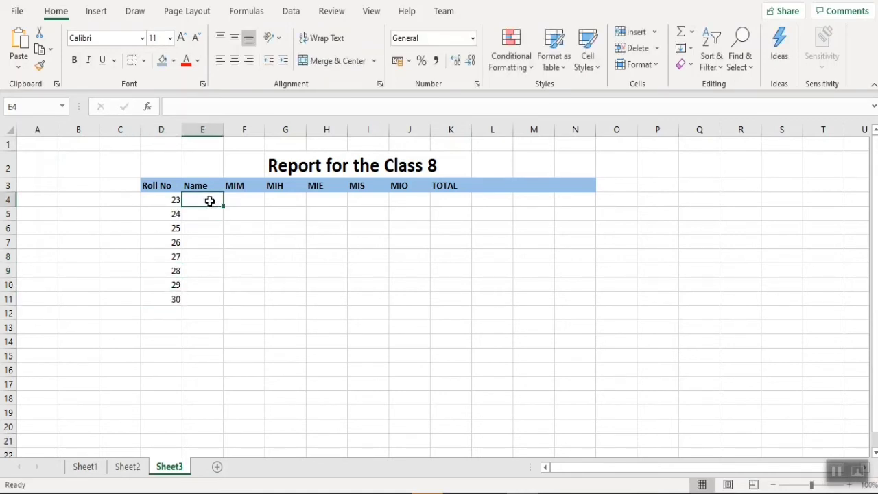
pyautogui.write('Chirag')
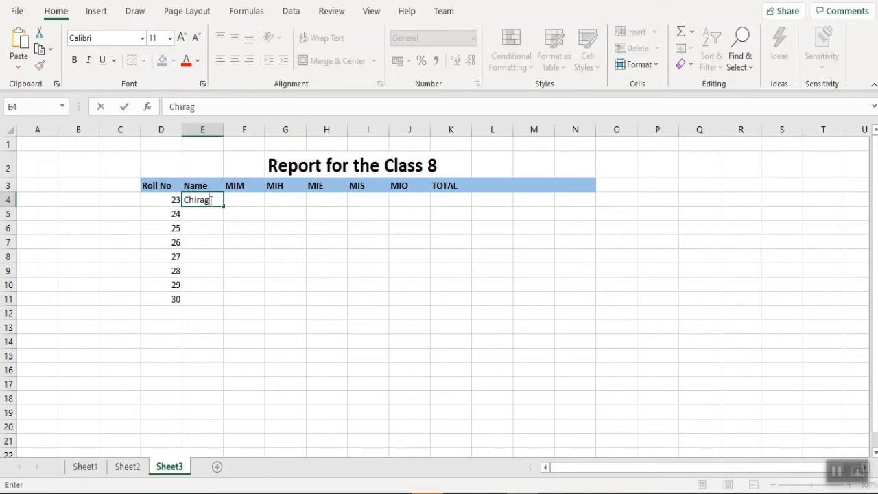
pyautogui.click(197, 213)
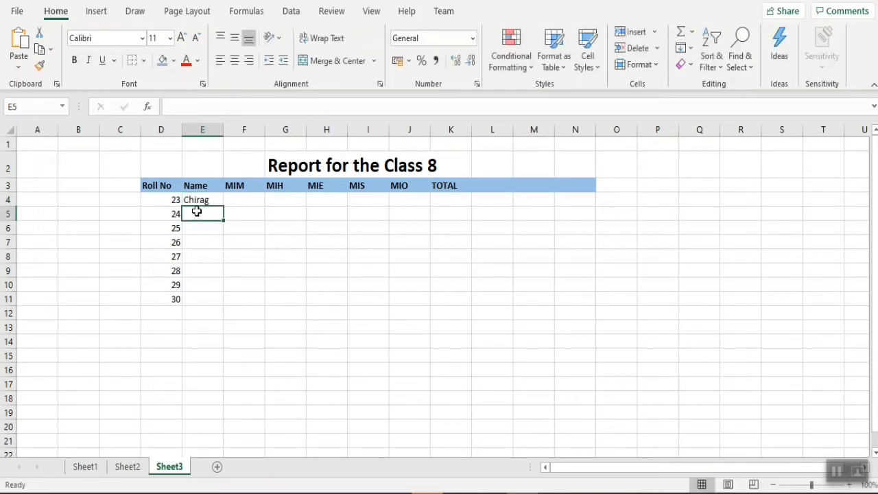
pyautogui.write('Chander')
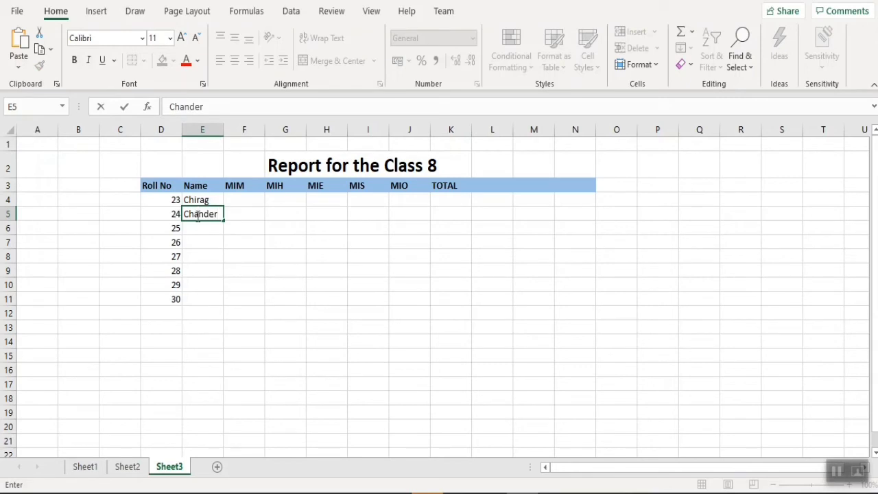
pyautogui.click(192, 228)
pyautogui.write('Vish')
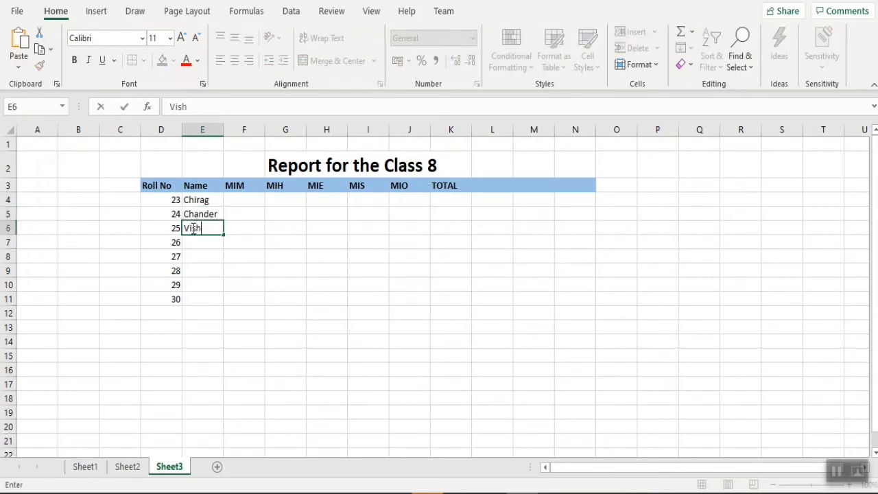
pyautogui.write('nu')
pyautogui.click(189, 241)
pyautogui.write('Anjal')
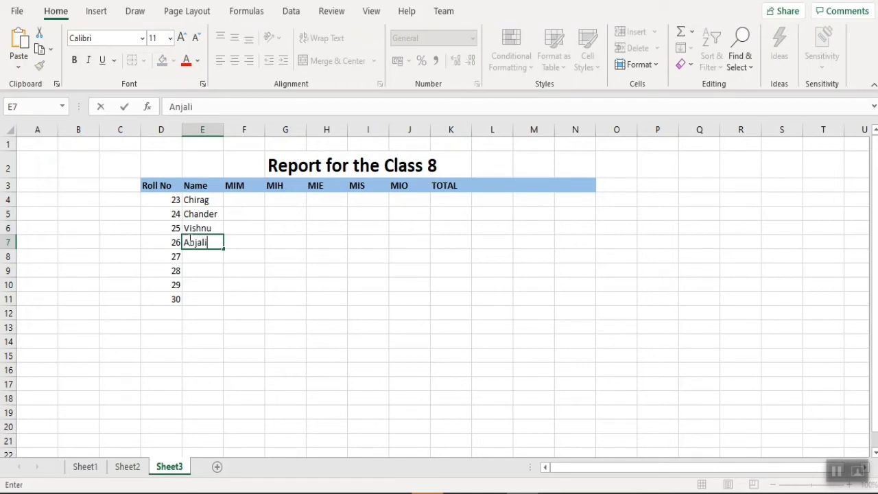
pyautogui.write('i')
# Enter the students' first names for roll numbers 27 to 30 in cells E8:E11.
pyautogui.click(203, 257)
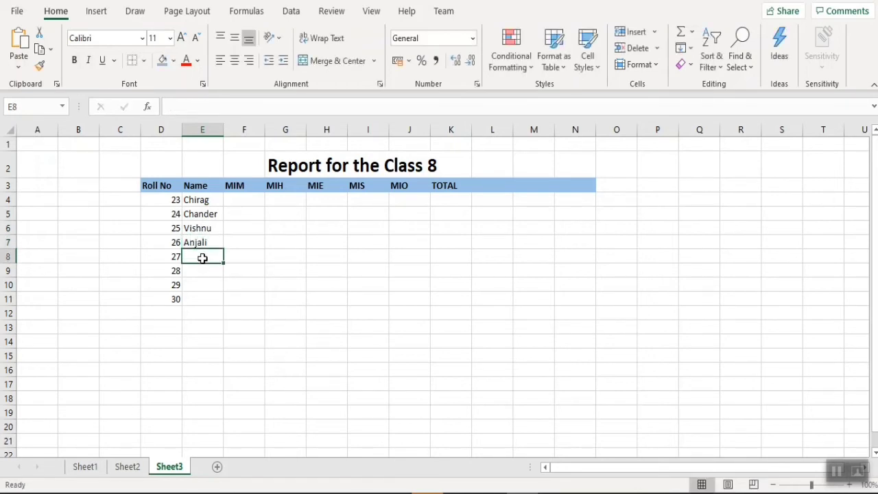
pyautogui.write('Bhusan')
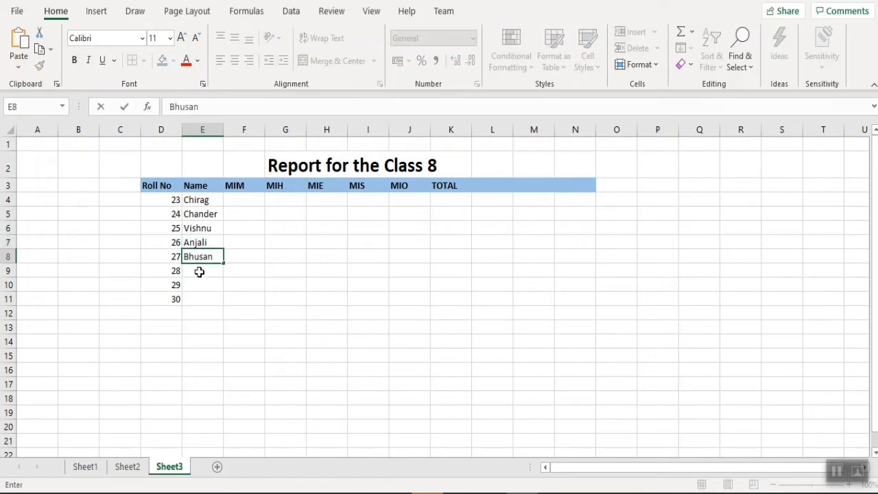
pyautogui.click(199, 272)
pyautogui.write('Mada')
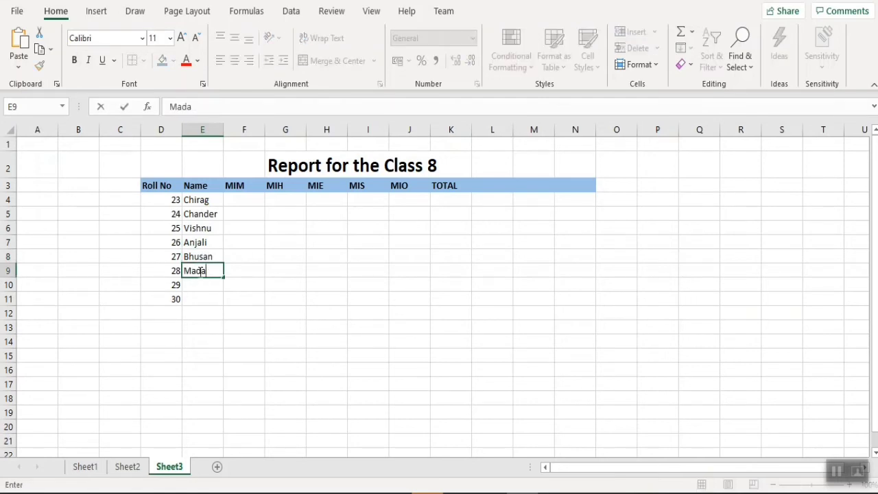
pyautogui.write('n')
pyautogui.click(199, 283)
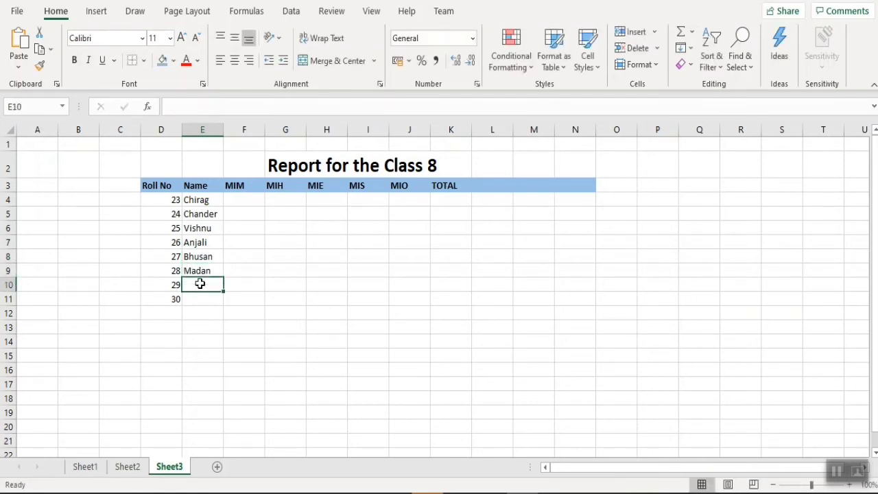
pyautogui.write('Anurag')
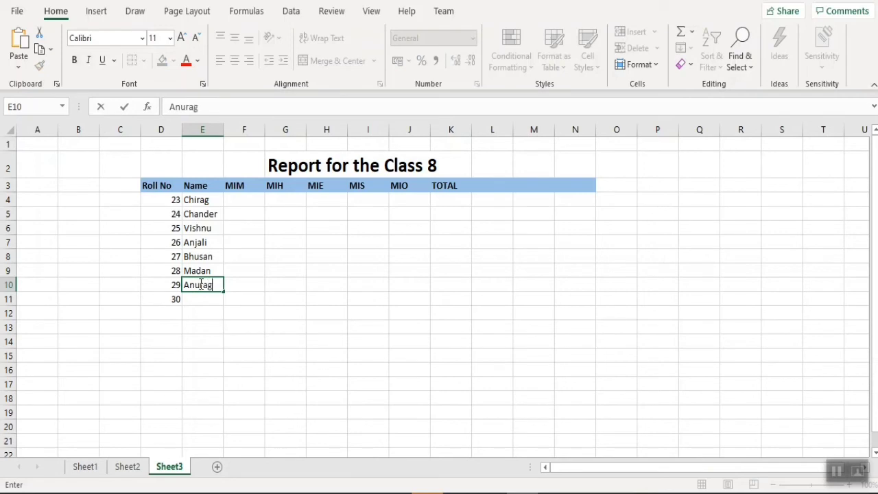
pyautogui.click(199, 299)
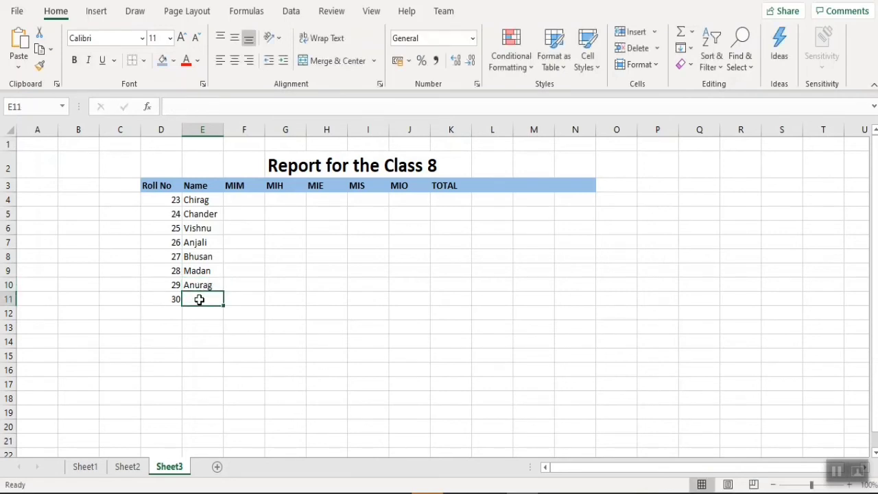
pyautogui.write('Ritu')
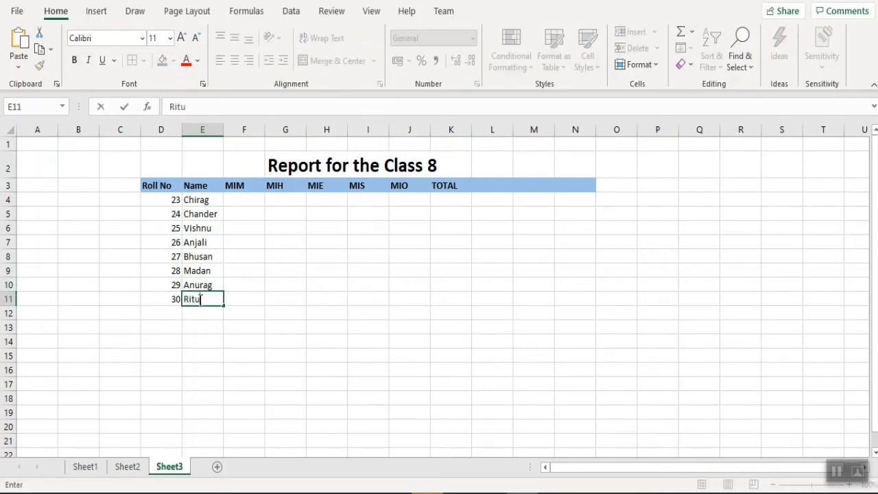
pyautogui.click(252, 200)
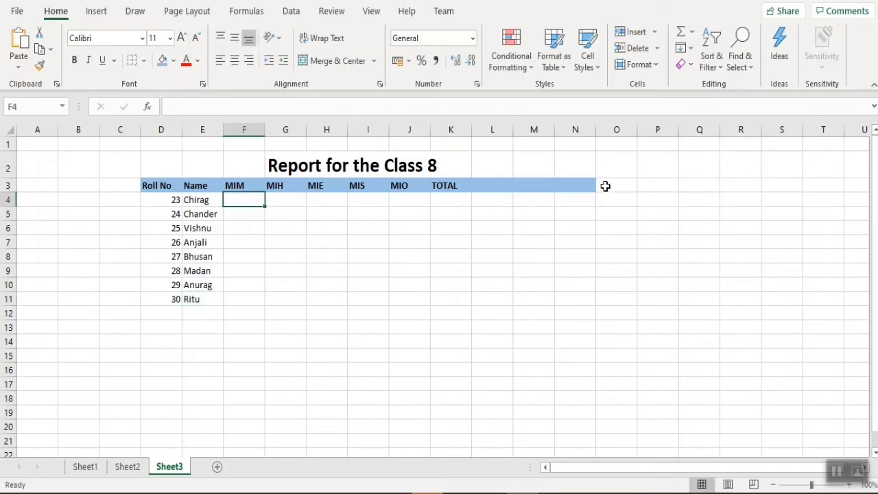
# Enter the MIM marks 34, 23, 36 and 23 for roll numbers 23 to 26 in cells F4:F7.
pyautogui.write('34')
pyautogui.click(250, 215)
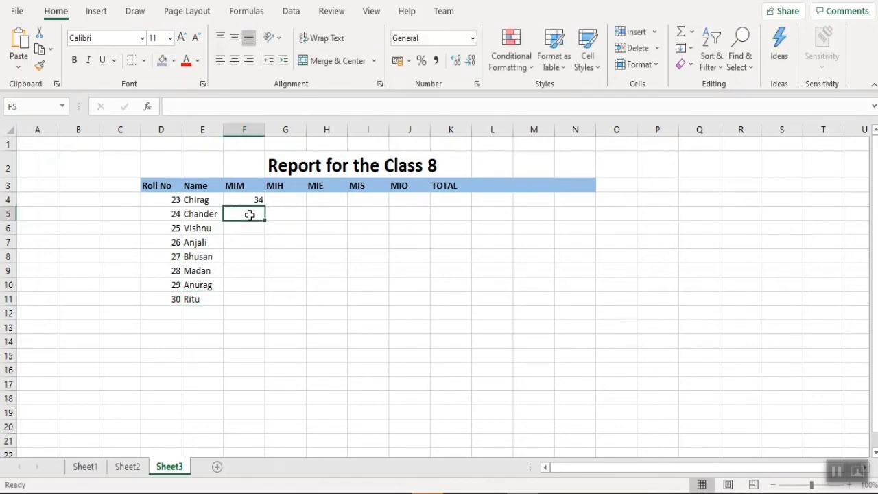
pyautogui.write('23')
pyautogui.click(248, 227)
pyautogui.write('5')
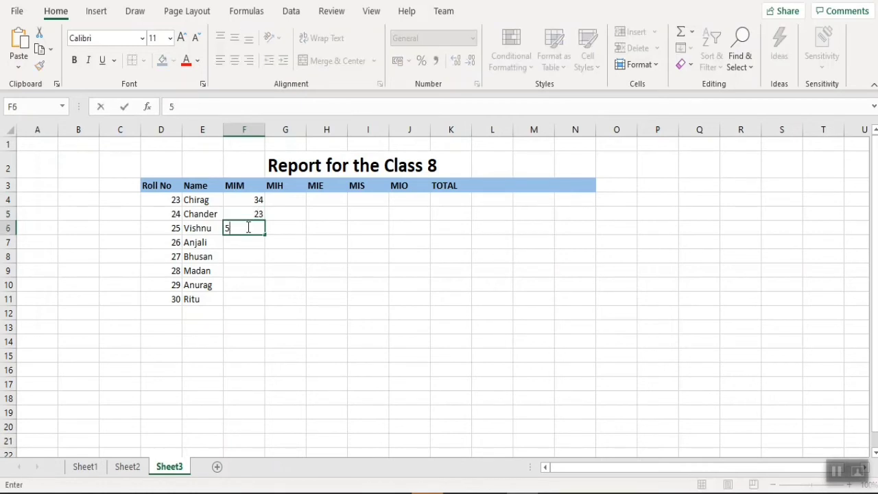
pyautogui.write('6')
pyautogui.click(236, 242)
pyautogui.write('23')
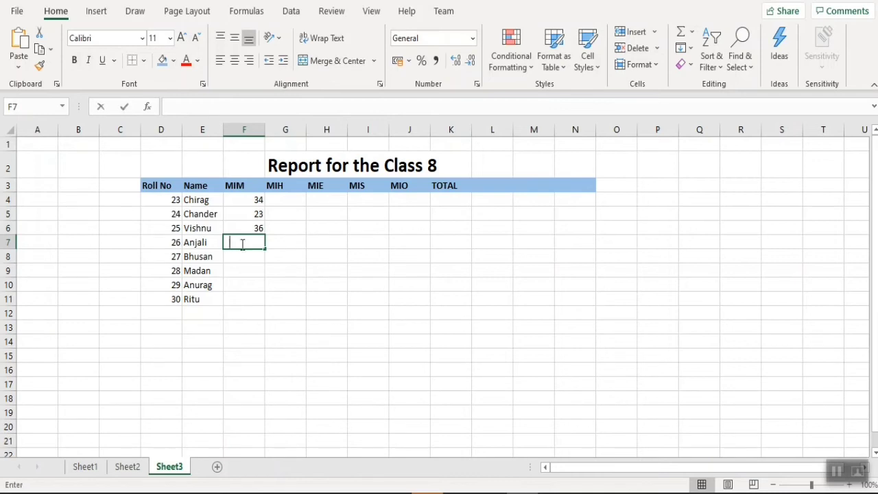
# Complete the MIM column by entering 37, 39, 23 and 12 in cells F8:F11.
pyautogui.click(242, 257)
pyautogui.write('37')
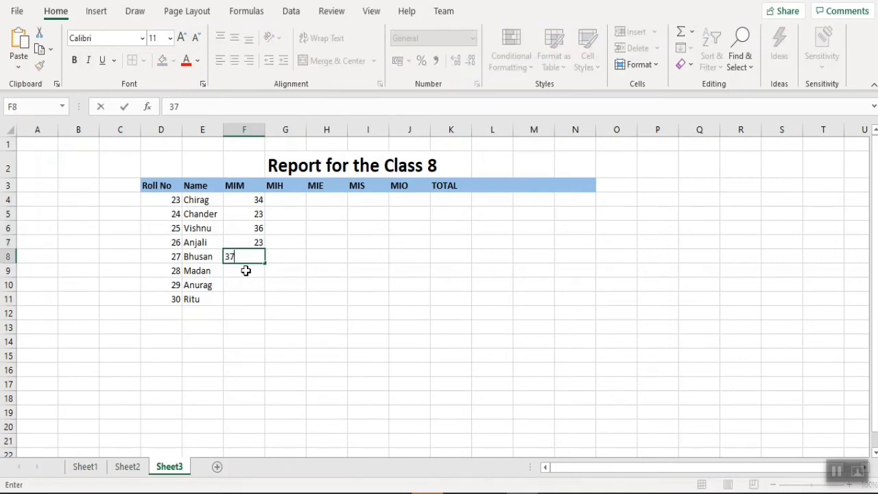
pyautogui.click(246, 272)
pyautogui.write('39')
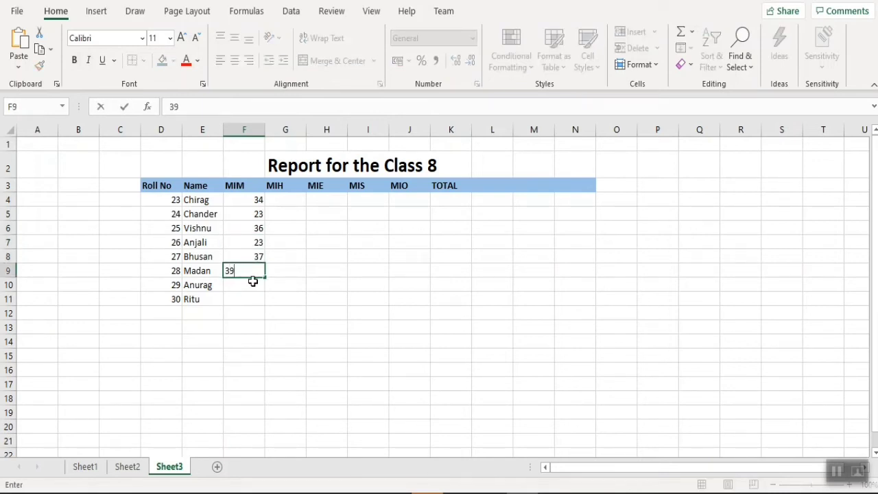
pyautogui.click(253, 282)
pyautogui.write('23')
pyautogui.click(247, 300)
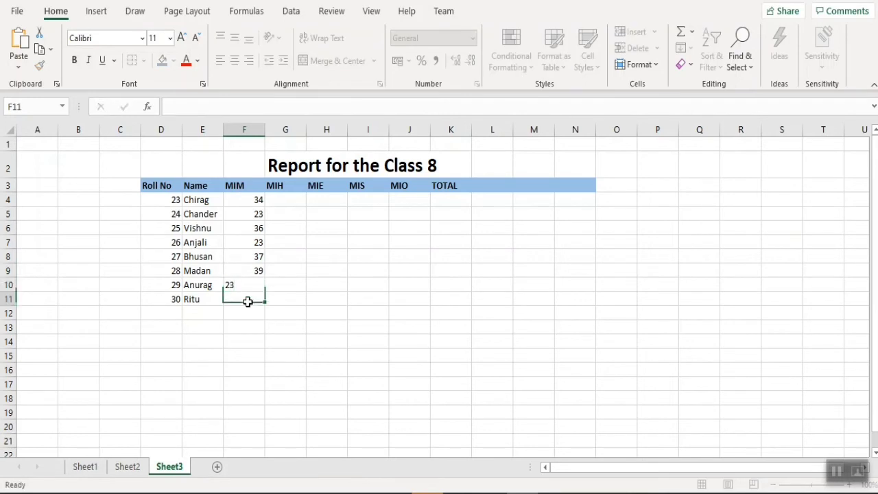
pyautogui.write('12')
# Fill the first four MIH marks, G4:G7, with 23, 22, 34 and 21.
pyautogui.click(293, 204)
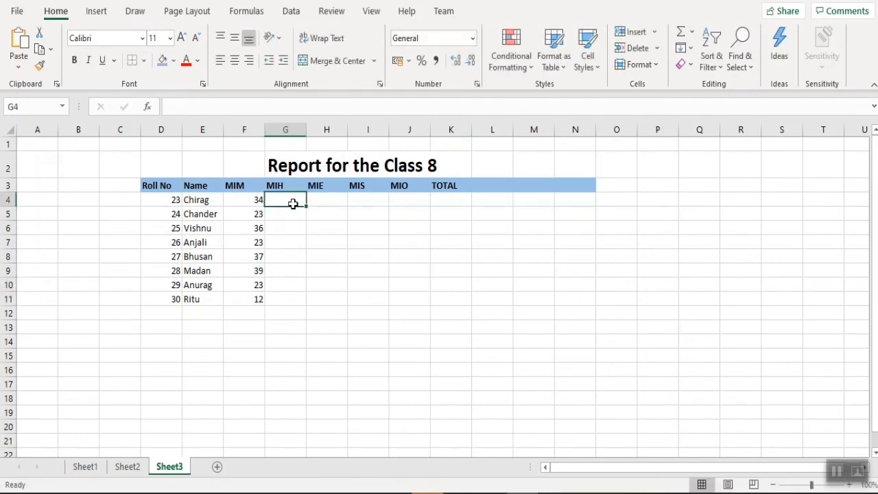
pyautogui.write('23')
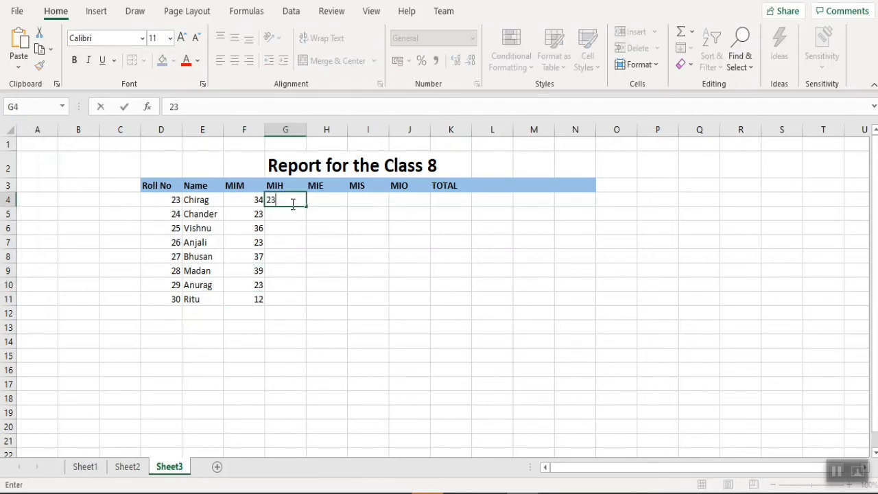
pyautogui.click(284, 216)
pyautogui.write('22')
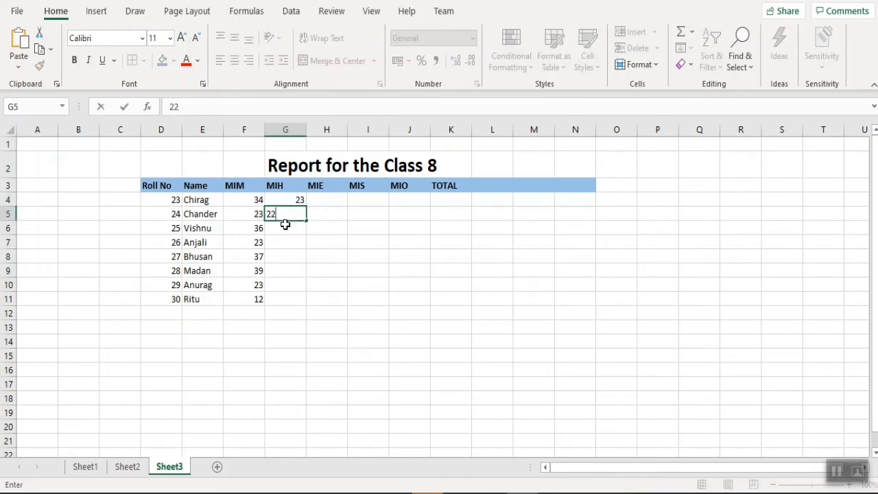
pyautogui.click(284, 239)
pyautogui.write('21')
pyautogui.click(296, 226)
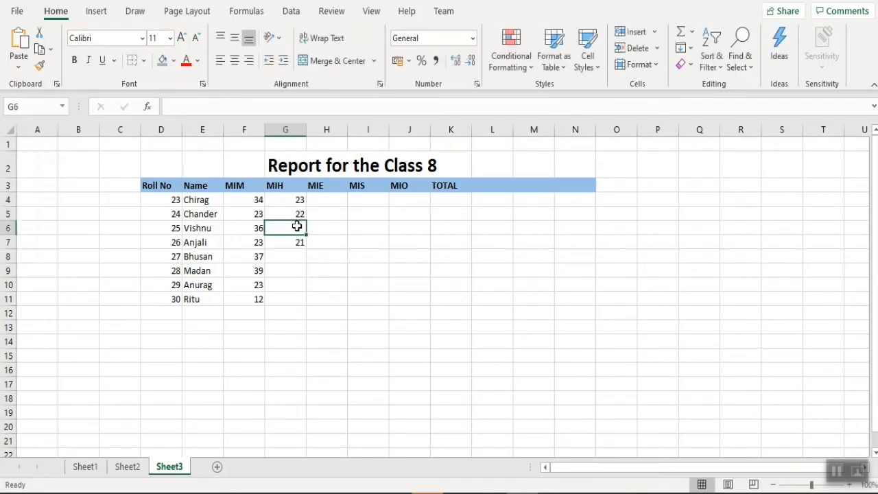
pyautogui.write('34')
# Enter the remaining MIH marks 23, 34, 45 and 25 in cells G8:G11.
pyautogui.click(293, 255)
pyautogui.write('23')
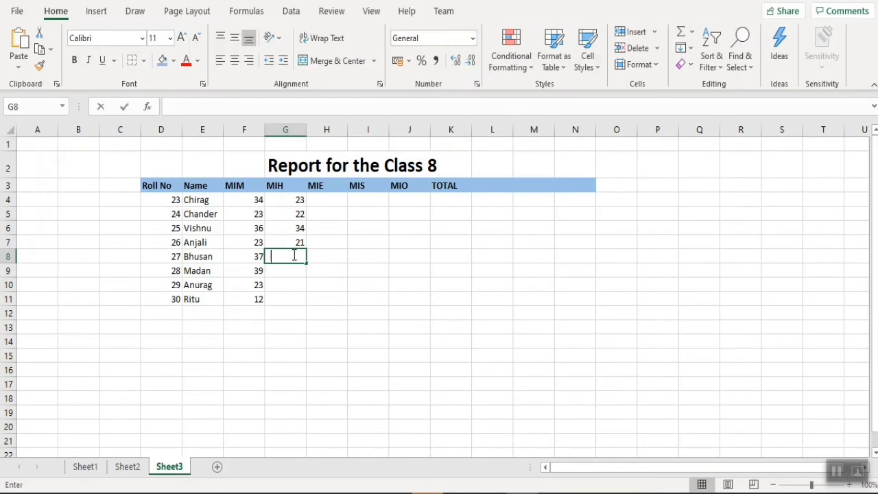
pyautogui.click(293, 270)
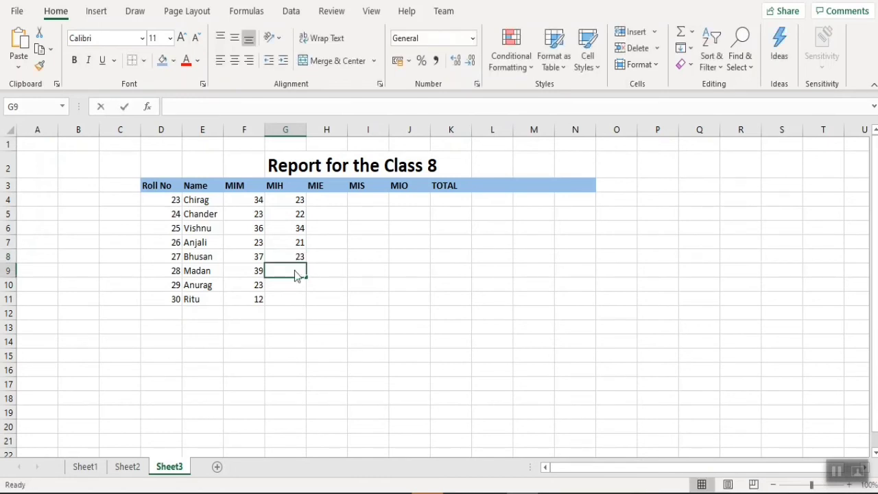
pyautogui.write('56')
pyautogui.press('BackSpace')
pyautogui.press('BackSpace')
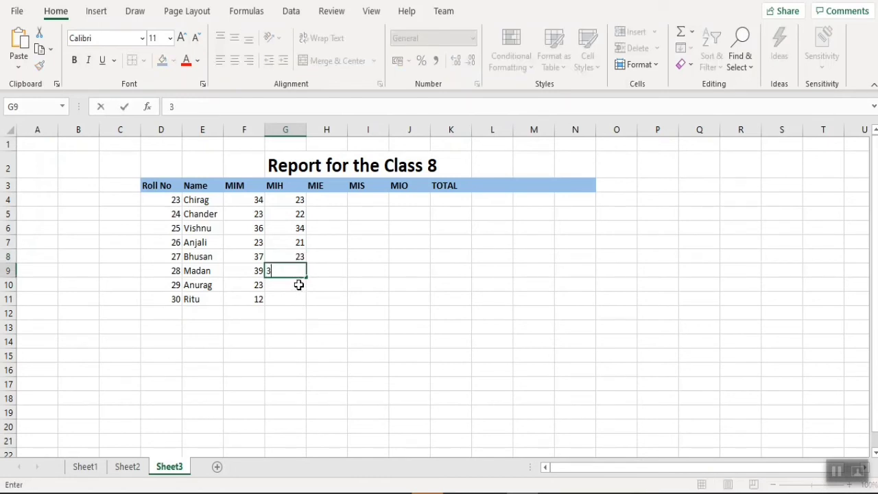
pyautogui.click(300, 284)
pyautogui.write('5')
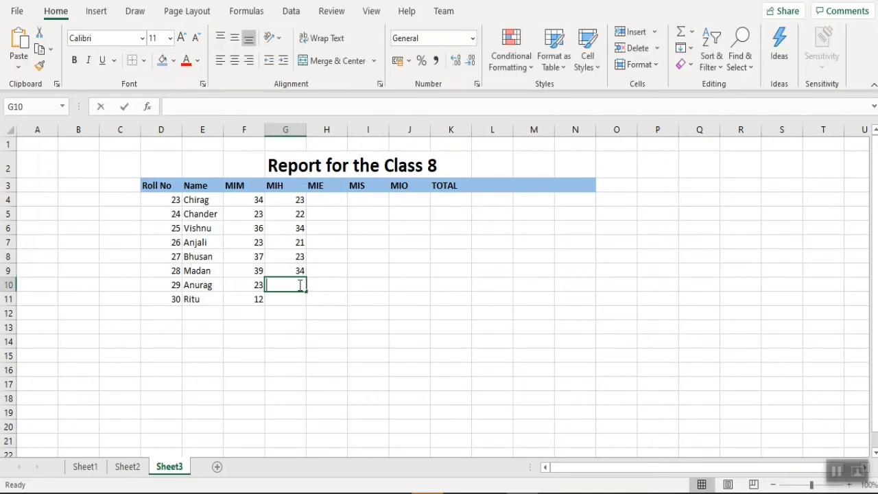
pyautogui.write('45')
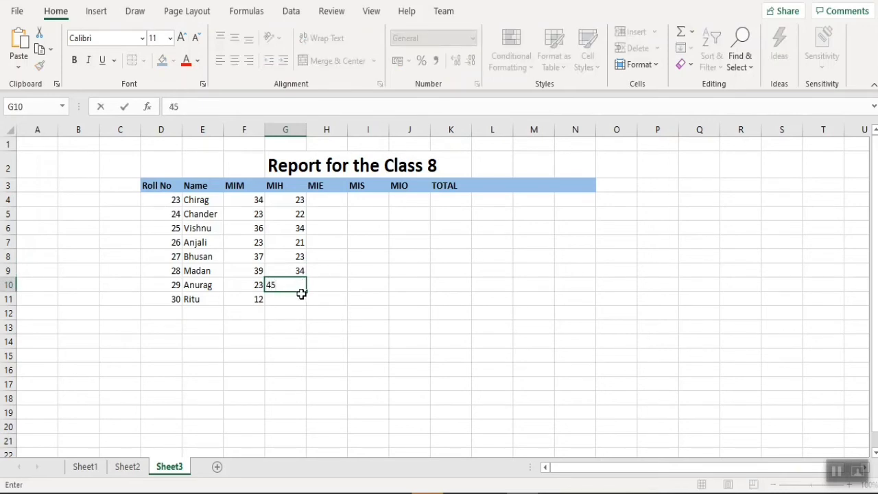
pyautogui.click(296, 300)
pyautogui.write('25')
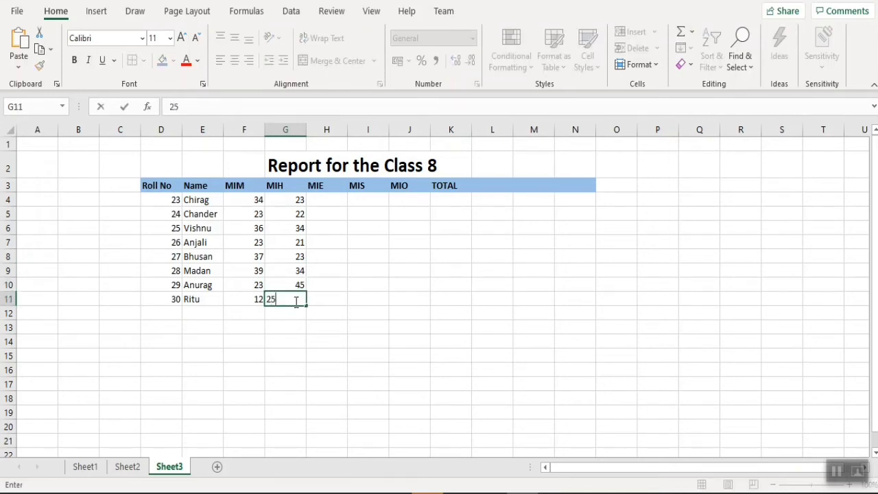
# Enter the MIE marks 25, 35, 19 and 41 for roll numbers 23 to 26 in cells H4:H7.
pyautogui.click(339, 205)
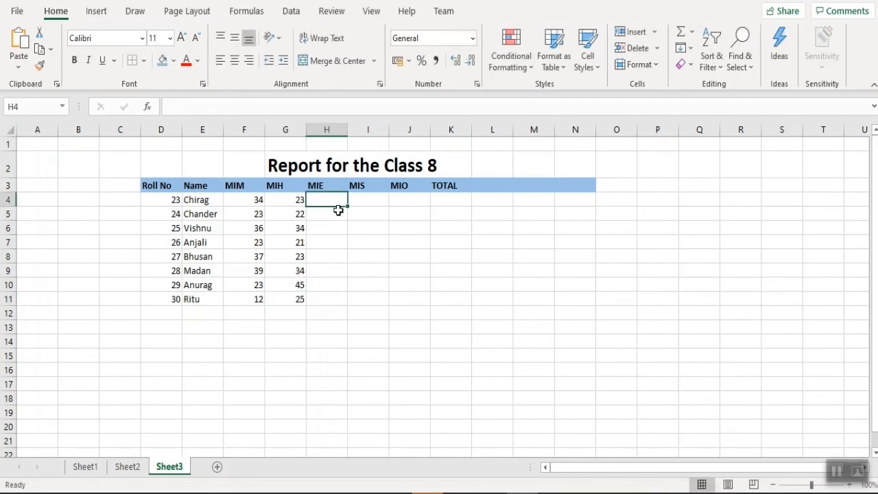
pyautogui.write('25')
pyautogui.click(336, 213)
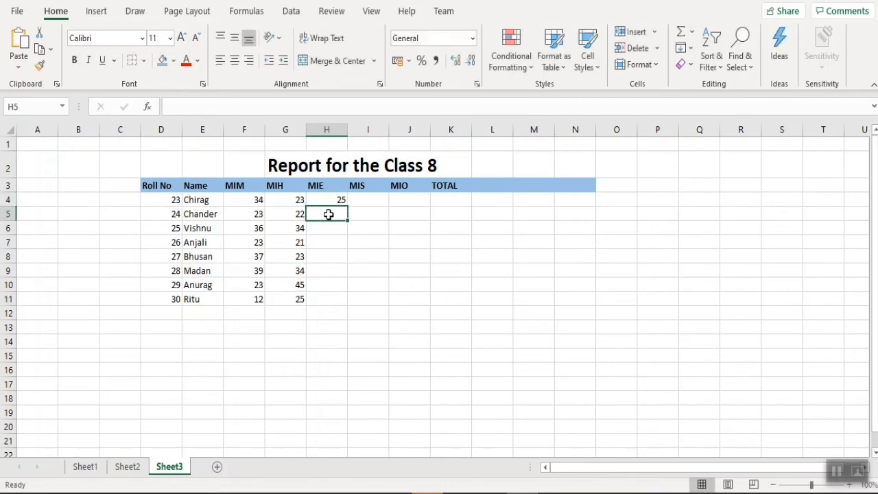
pyautogui.write('35')
pyautogui.click(328, 230)
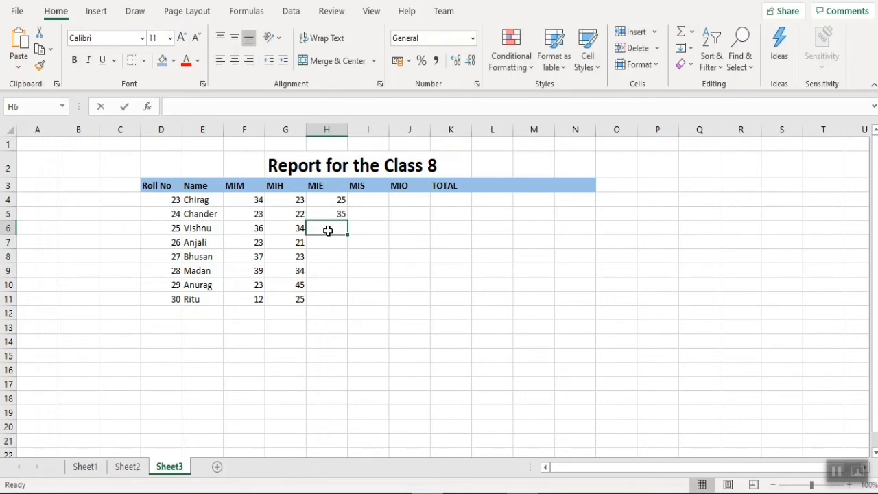
pyautogui.write('19')
pyautogui.click(329, 240)
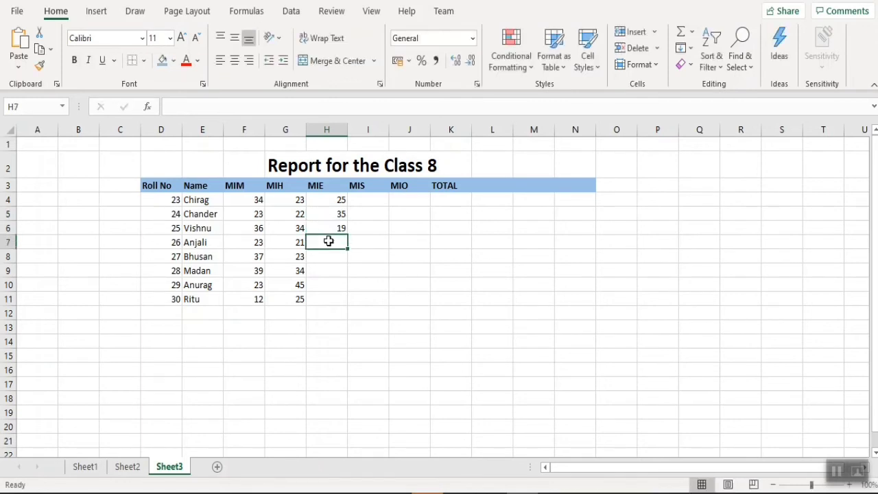
pyautogui.write('41')
# Complete the MIE column by entering 47, 29, 34 and 45 in cells H8:H11.
pyautogui.click(341, 257)
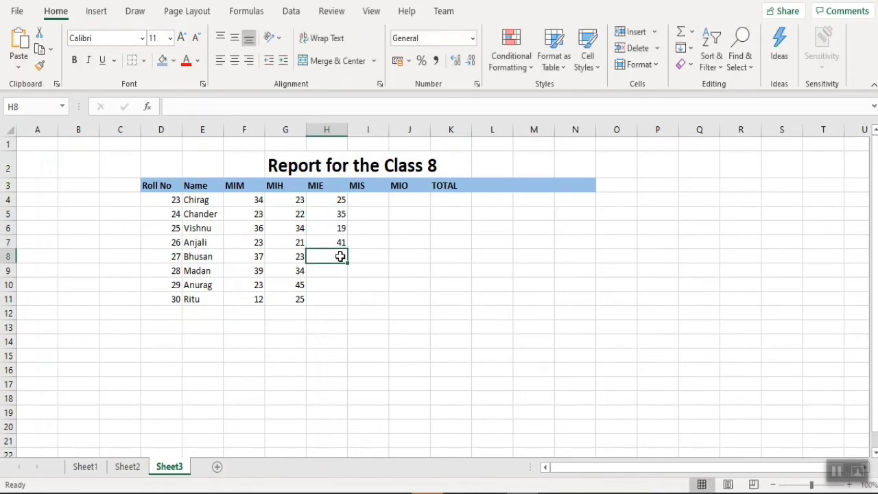
pyautogui.write('47')
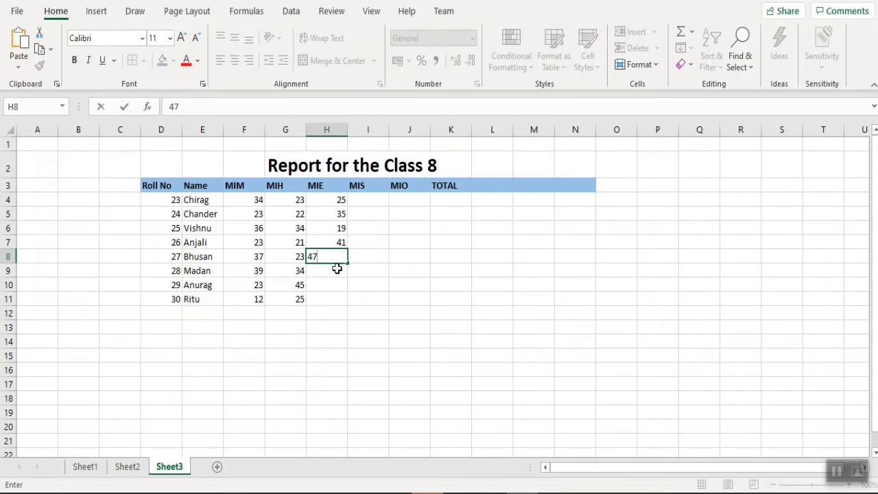
pyautogui.click(337, 269)
pyautogui.write('29')
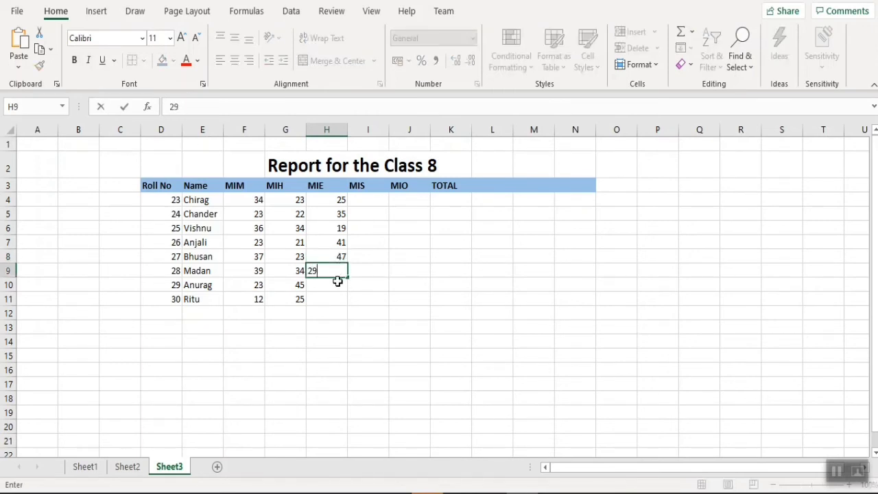
pyautogui.press('Return')
pyautogui.write('34')
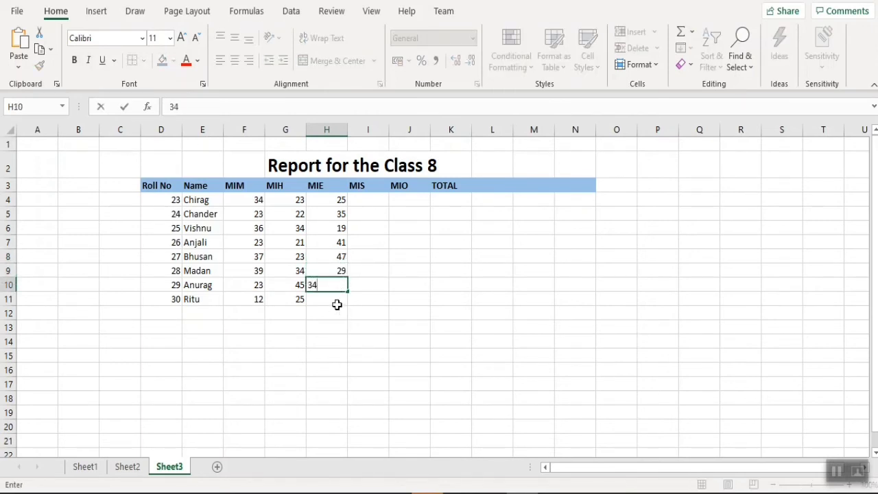
pyautogui.press('Return')
pyautogui.write('45')
# Fill the first four MIS marks, I4:I7, with 34, 33, 35 and 17.
pyautogui.click(372, 204)
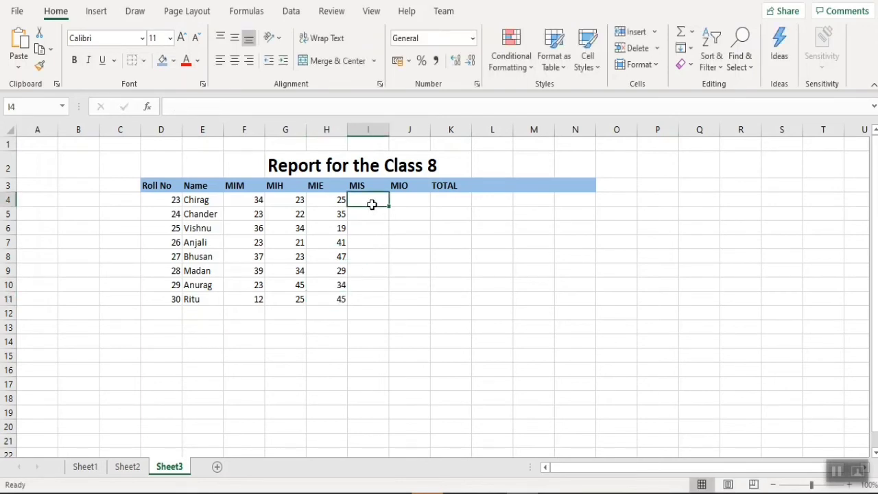
pyautogui.write('34')
pyautogui.press('Return')
pyautogui.write('33')
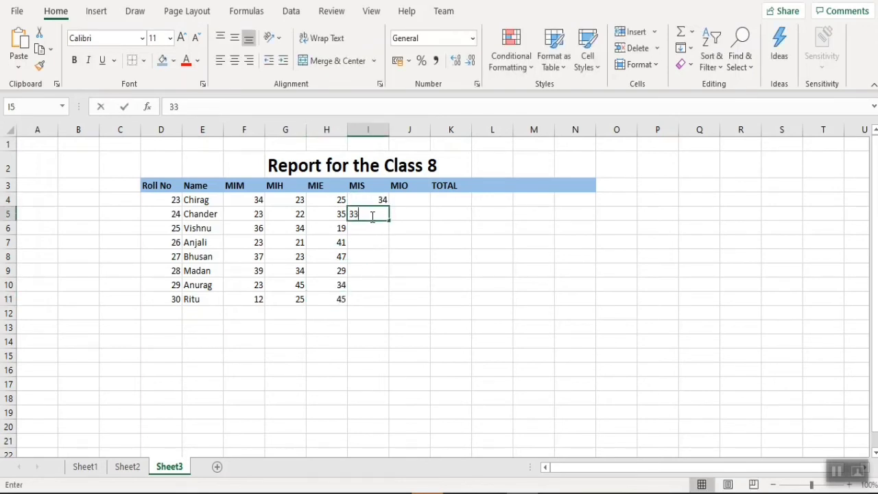
pyautogui.press('Return')
pyautogui.write('35')
pyautogui.press('Return')
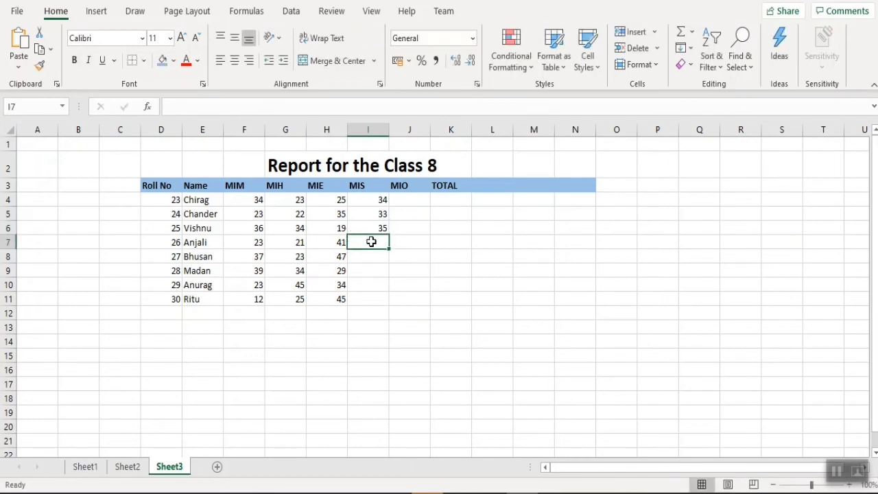
pyautogui.write('17')
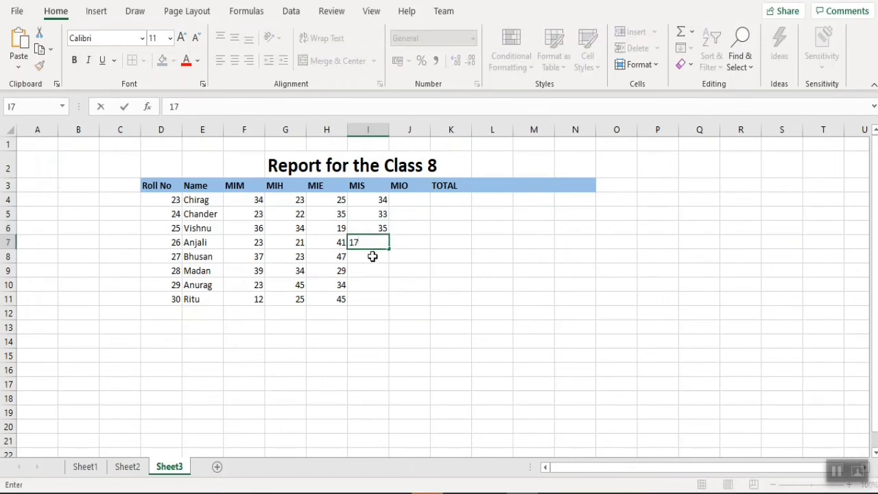
# Enter the remaining MIS marks 45, 27, 38 and 27 in cells I8:I11.
pyautogui.press('Return')
pyautogui.write('45')
pyautogui.press('Return')
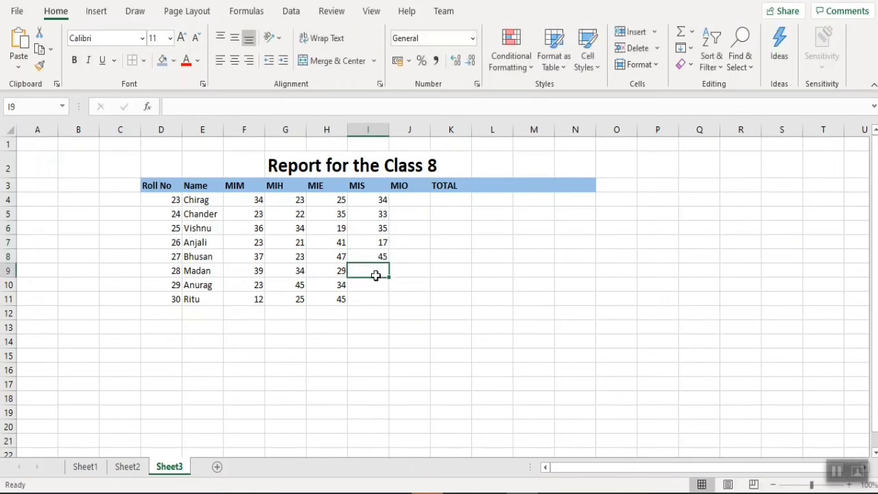
pyautogui.write('27')
pyautogui.press('Return')
pyautogui.write('3')
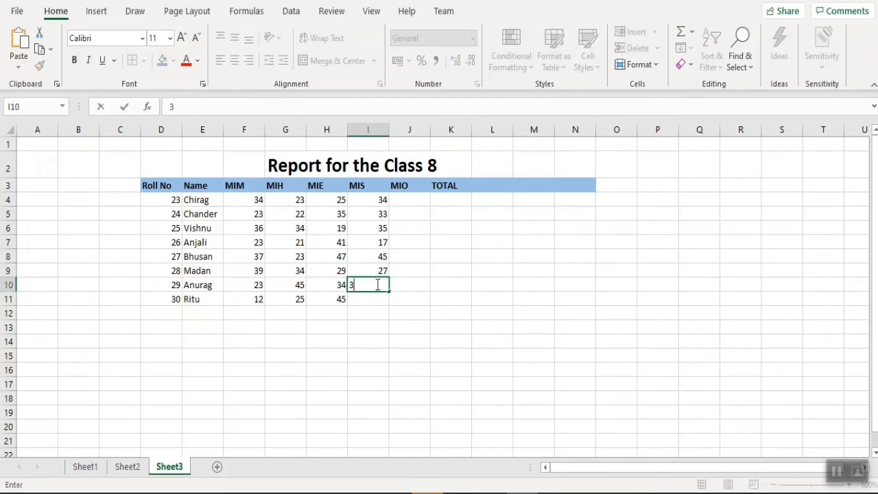
pyautogui.write('8')
pyautogui.press('Return')
pyautogui.write('27')
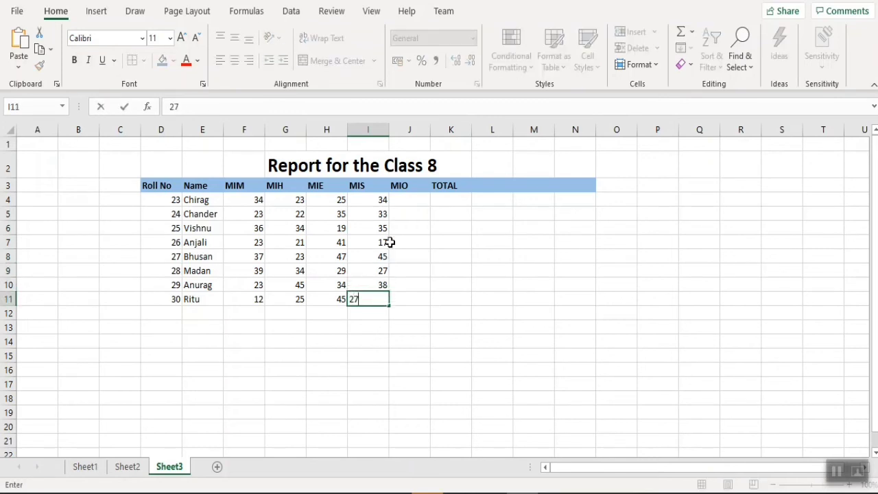
# Enter the MIO marks 34, 24, 46 and 45 for roll numbers 23 to 26 in cells J4:J7.
pyautogui.click(407, 201)
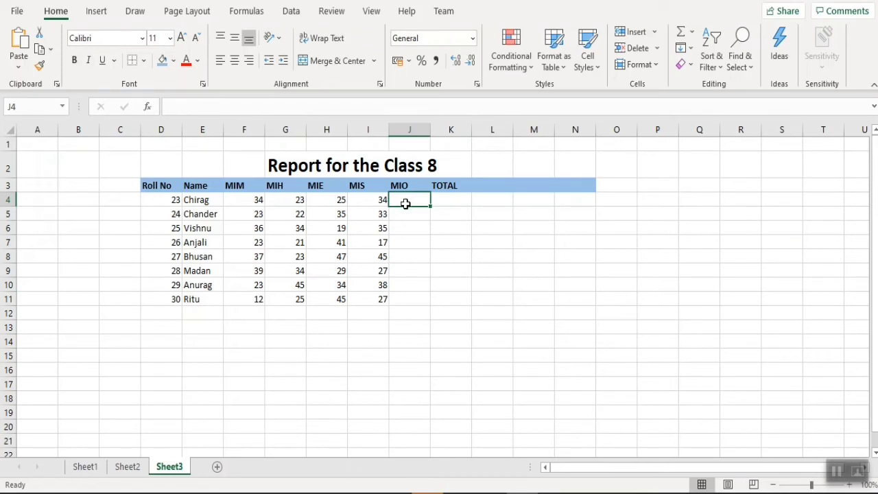
pyautogui.write('34')
pyautogui.press('Return')
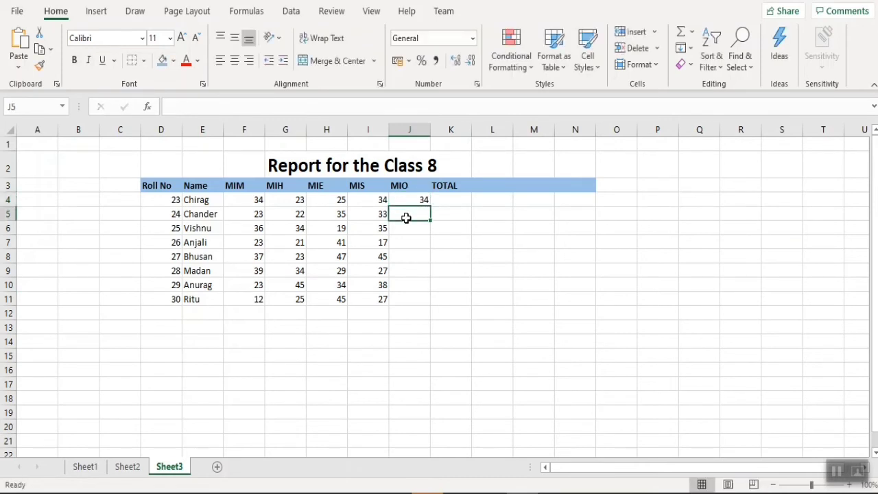
pyautogui.write('24')
pyautogui.click(415, 239)
pyautogui.write('45')
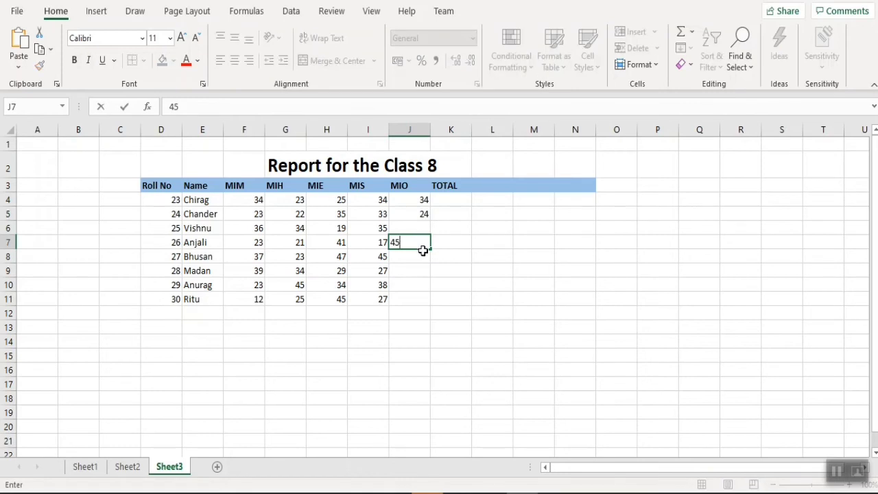
pyautogui.press('Return')
pyautogui.click(419, 229)
pyautogui.write('46')
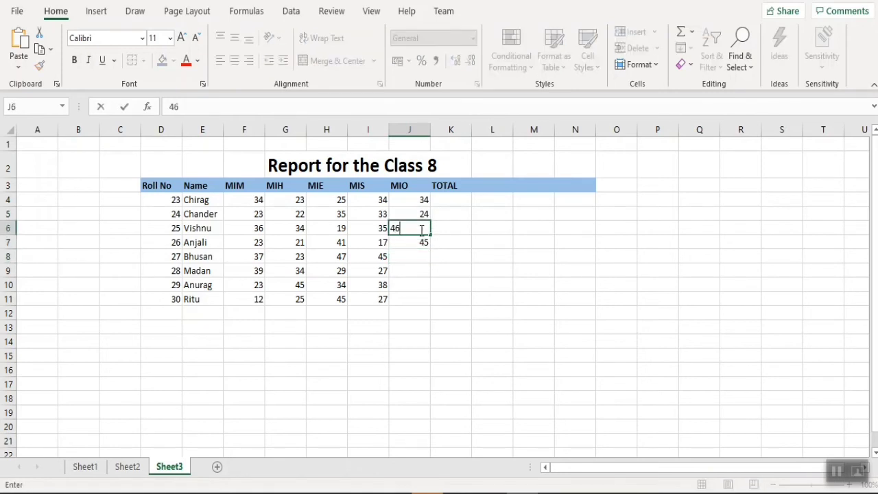
# Complete the MIO column by entering 26, 43, 44 and 56 in cells J8:J11.
pyautogui.click(419, 258)
pyautogui.write('26')
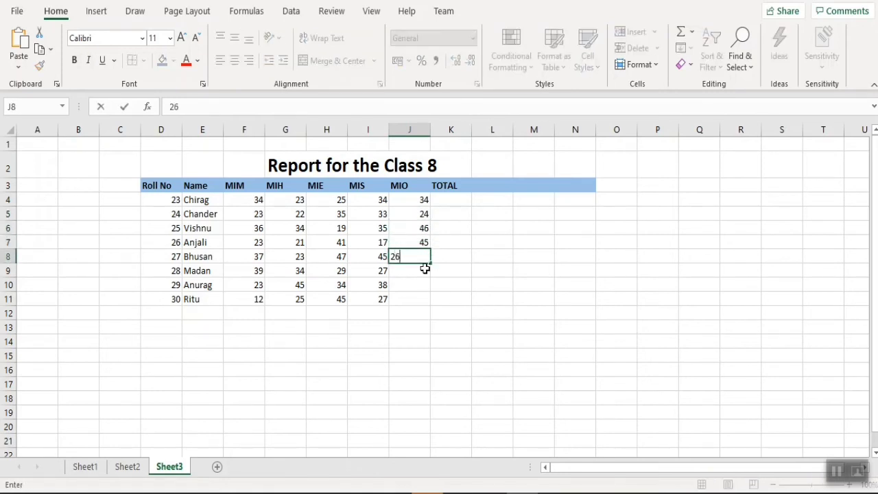
pyautogui.press('Return')
pyautogui.write('43')
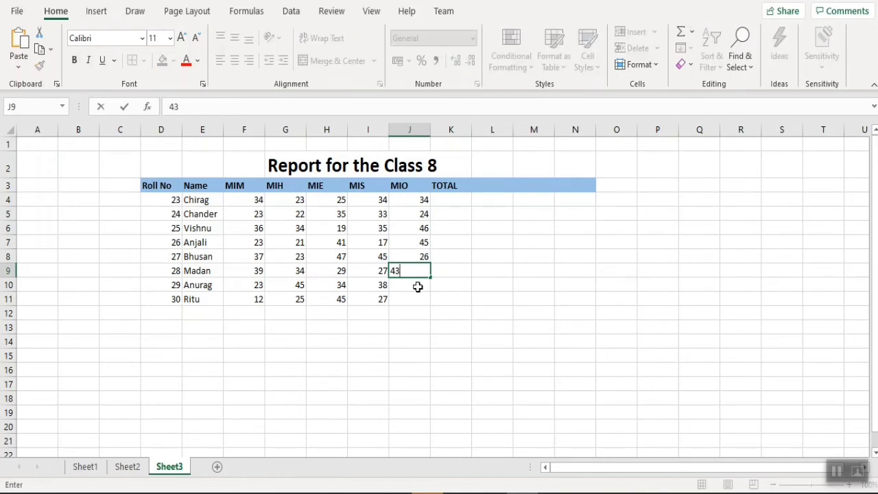
pyautogui.click(418, 287)
pyautogui.write('44')
pyautogui.click(414, 296)
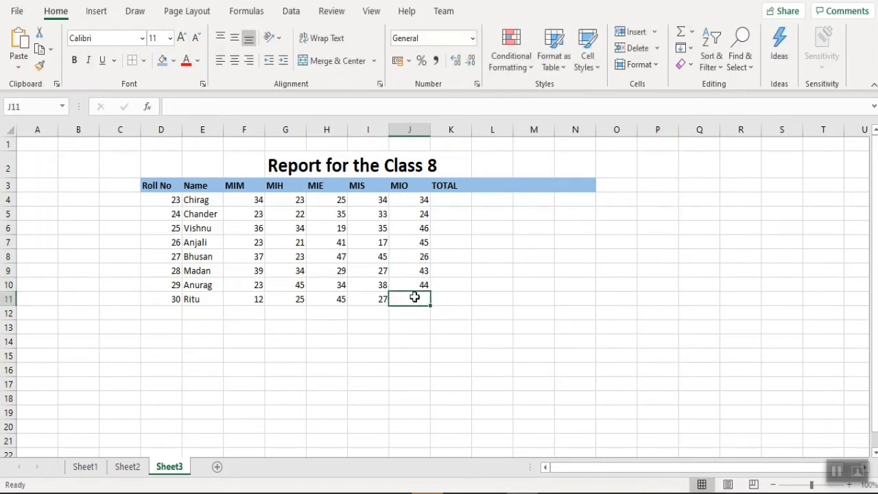
pyautogui.write('56')
pyautogui.click(446, 201)
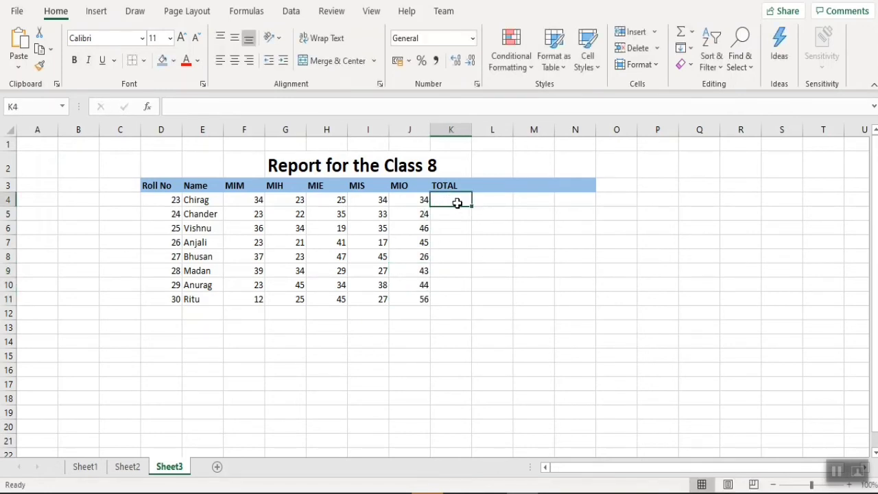
# Add the column heading STATUS in cell M3 of the header row.
pyautogui.moveTo(457, 203); pyautogui.dragTo(457, 273)
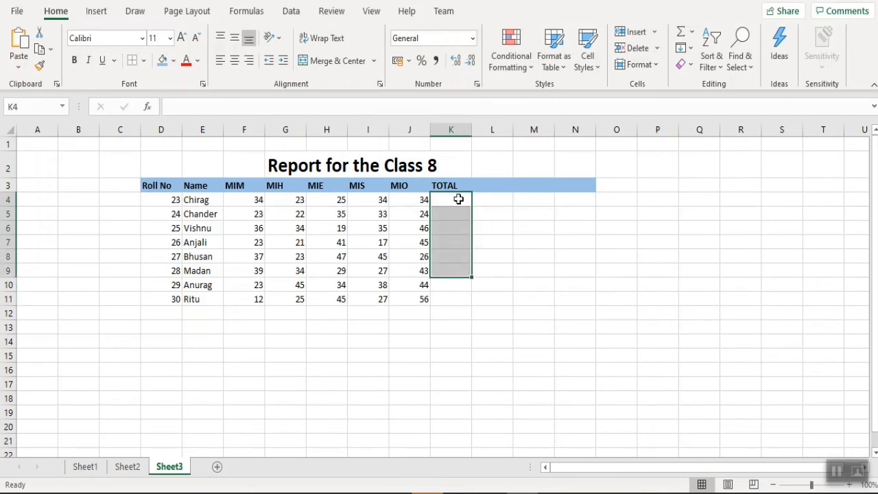
pyautogui.click(528, 189)
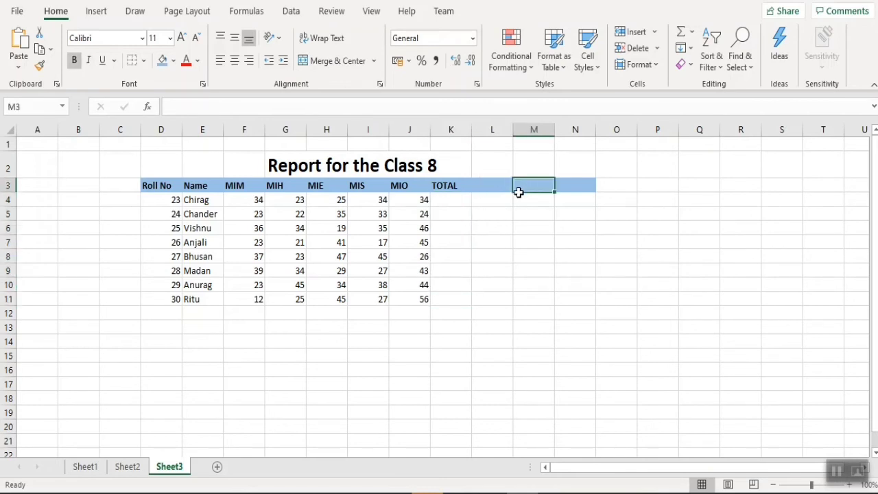
pyautogui.write('STATUS')
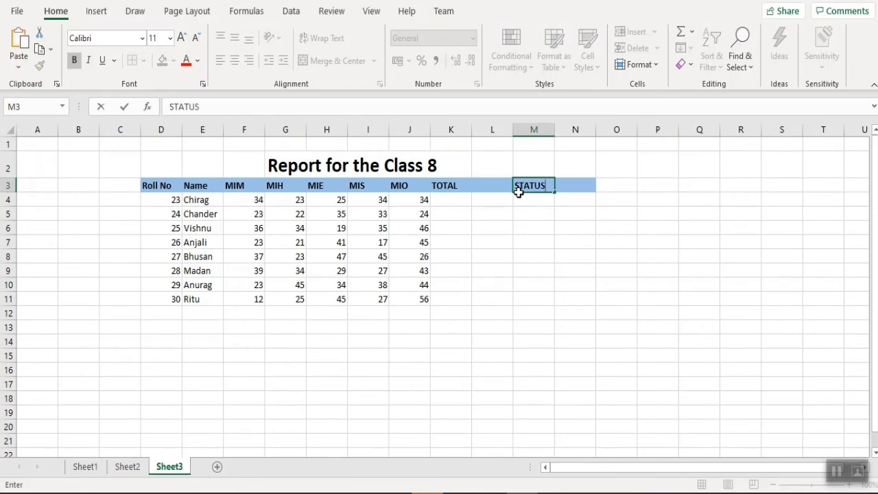
# Total the first student's subject marks in K4 with the formula =SUM(F4:J4).
pyautogui.click(451, 201)
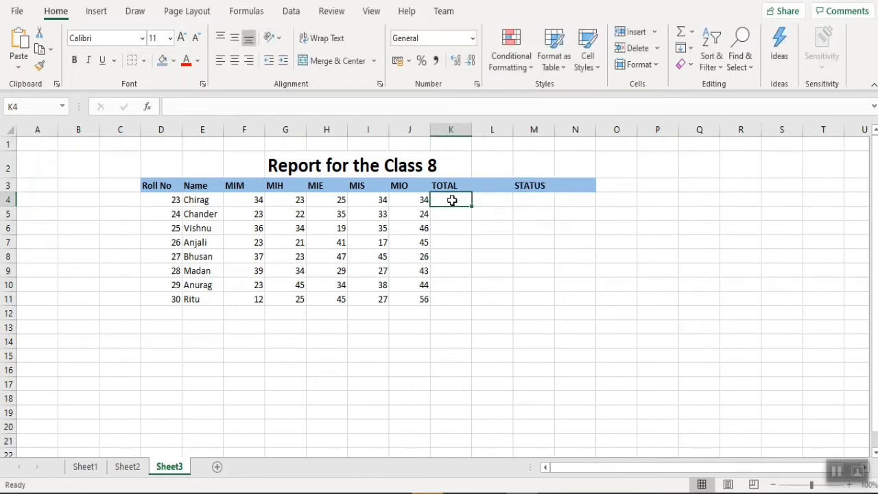
pyautogui.click(693, 33)
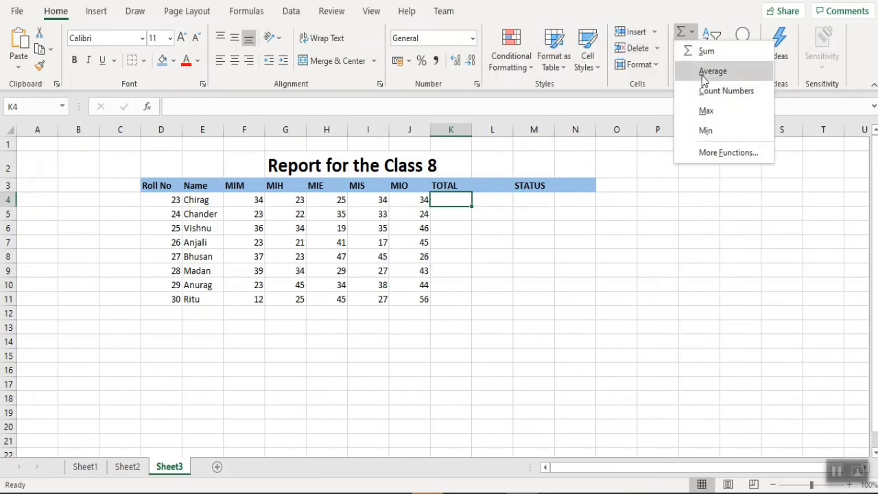
pyautogui.click(703, 51)
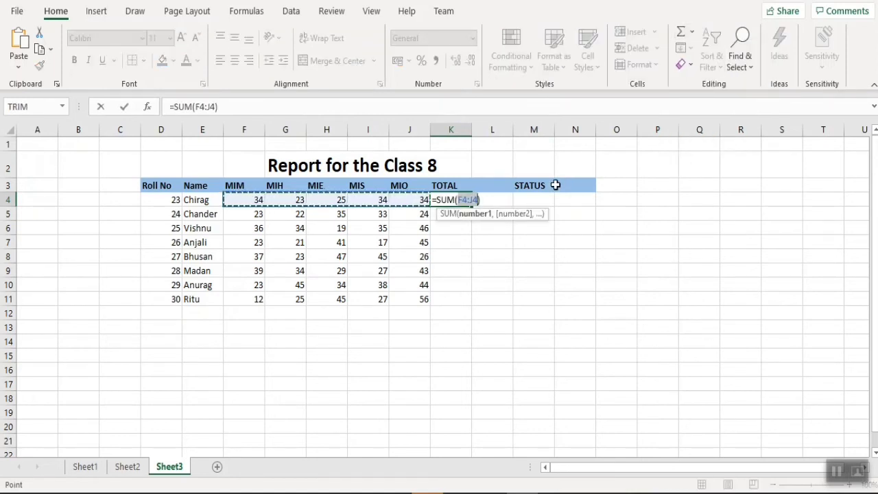
pyautogui.press('Return')
pyautogui.click(457, 203)
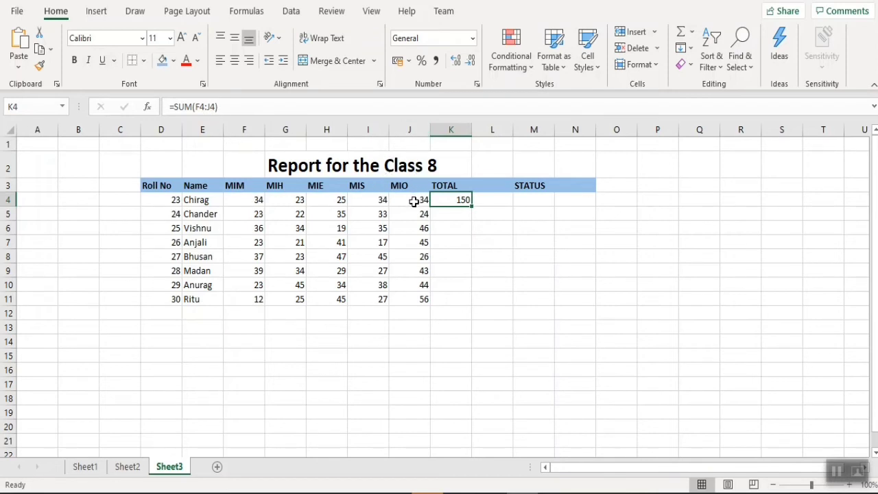
# Copy the K4 sum formula down the TOTAL column through K11.
pyautogui.moveTo(258, 199); pyautogui.dragTo(407, 199)
pyautogui.click(457, 228)
pyautogui.click(464, 200)
pyautogui.hotkey('ctrl', 'c')
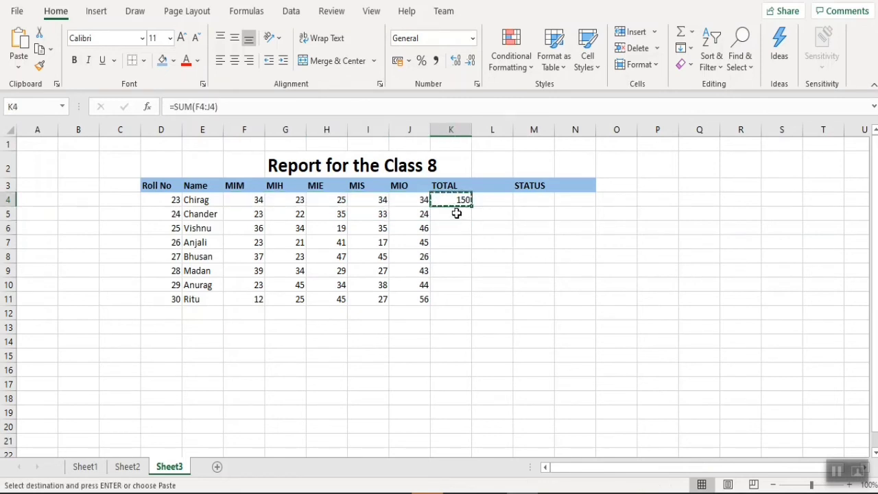
pyautogui.moveTo(457, 205); pyautogui.dragTo(459, 295)
pyautogui.hotkey('ctrl', 'v')
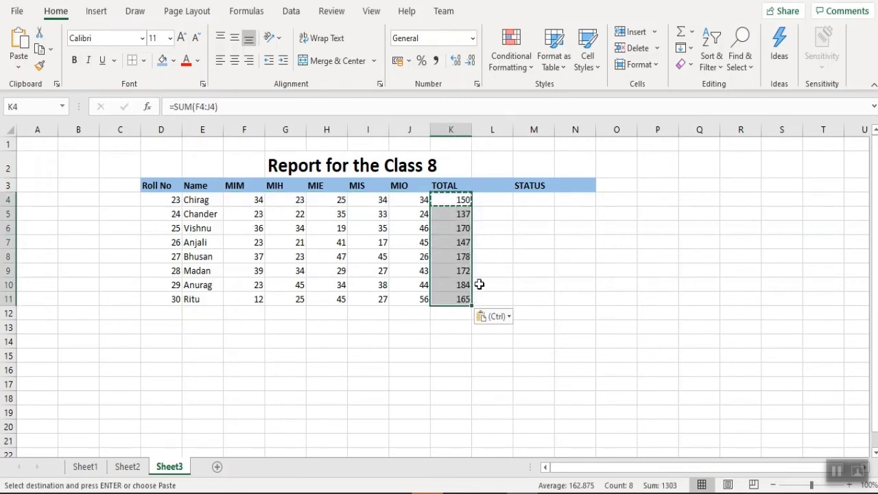
# Make the totals in K4:K11 bold.
pyautogui.click(494, 245)
pyautogui.moveTo(460, 201); pyautogui.dragTo(458, 299)
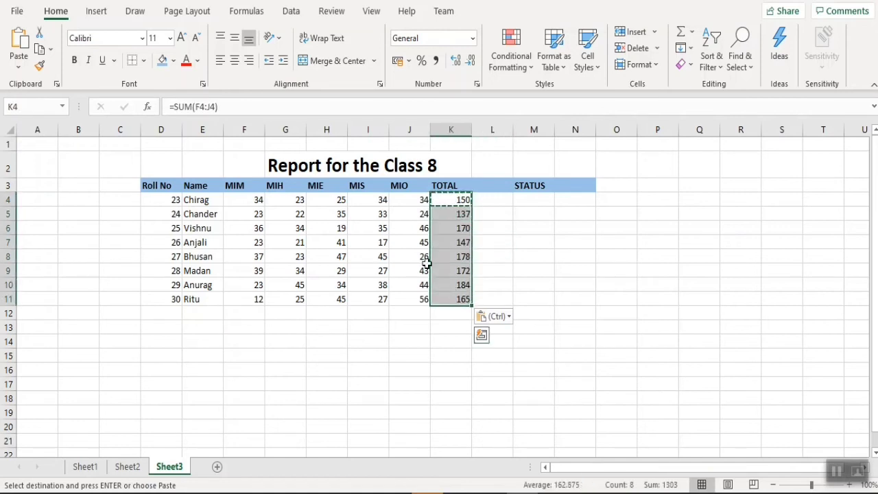
pyautogui.click(74, 60)
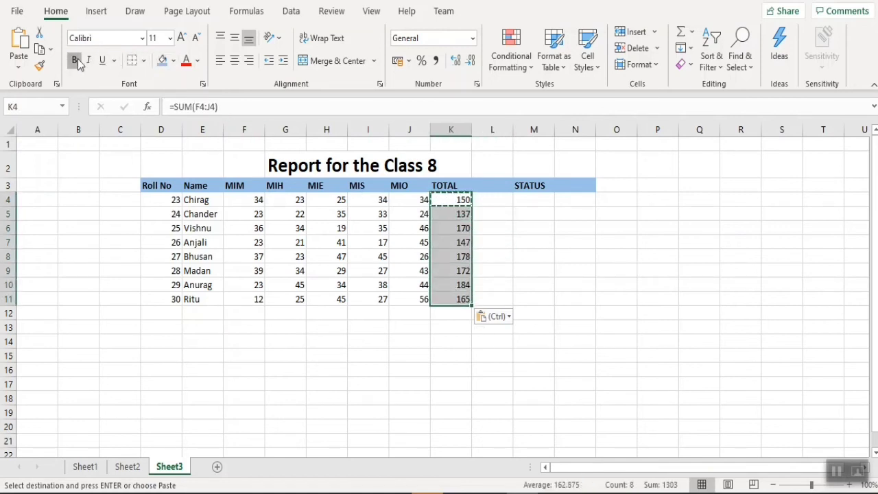
pyautogui.click(490, 214)
# Enter the formula =IF(K5<150,"PASS","FAIL") in the first STATUS cell, M4.
pyautogui.click(533, 200)
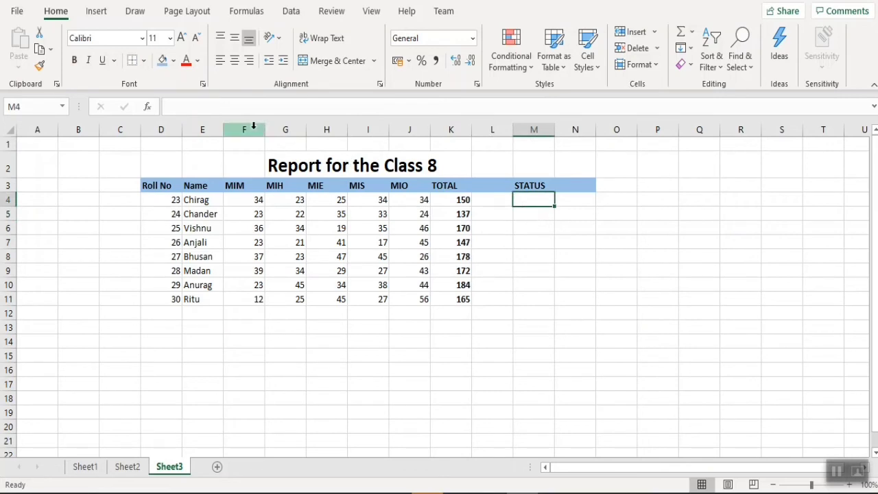
pyautogui.click(209, 109)
pyautogui.write('=')
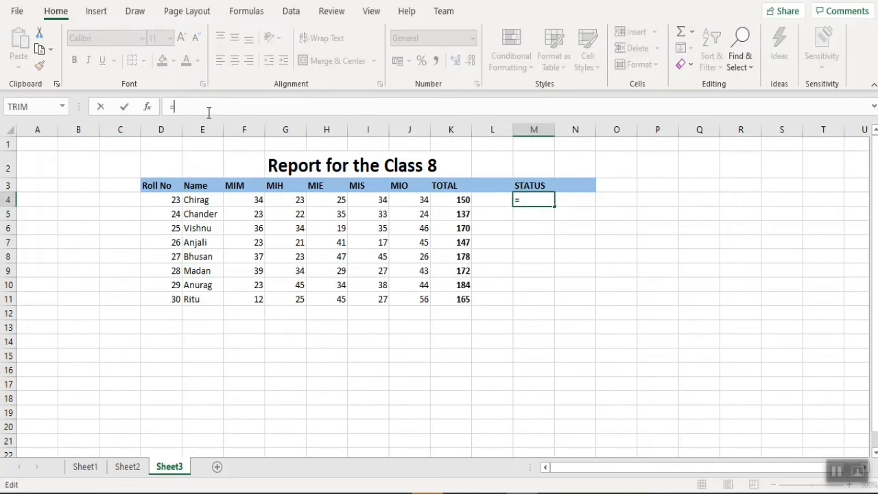
pyautogui.write('IF(')
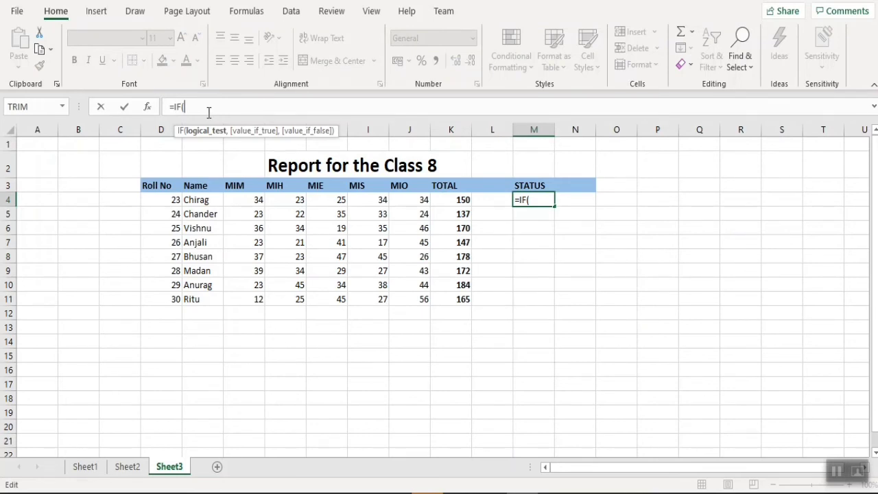
pyautogui.write('k5')
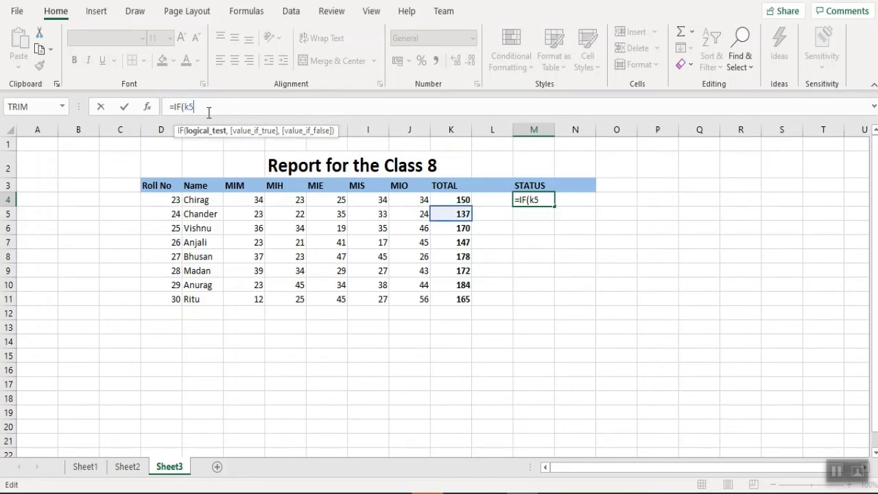
pyautogui.write('<150,"PA')
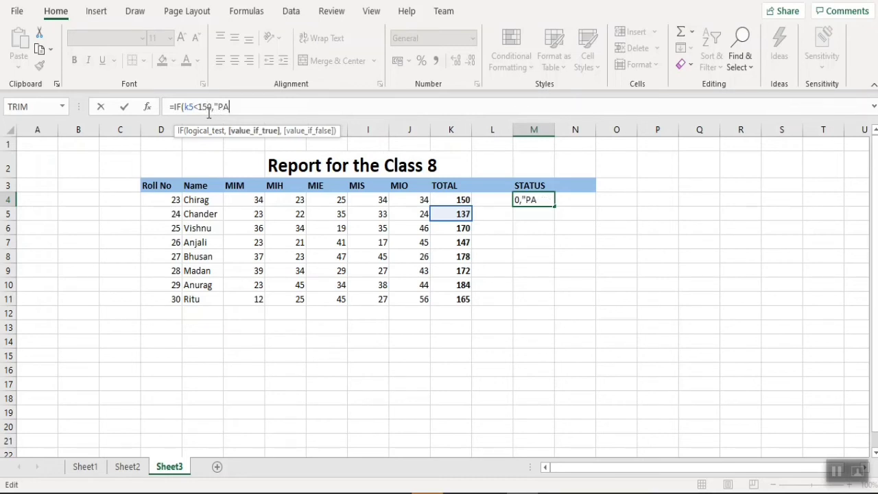
pyautogui.write('SS",')
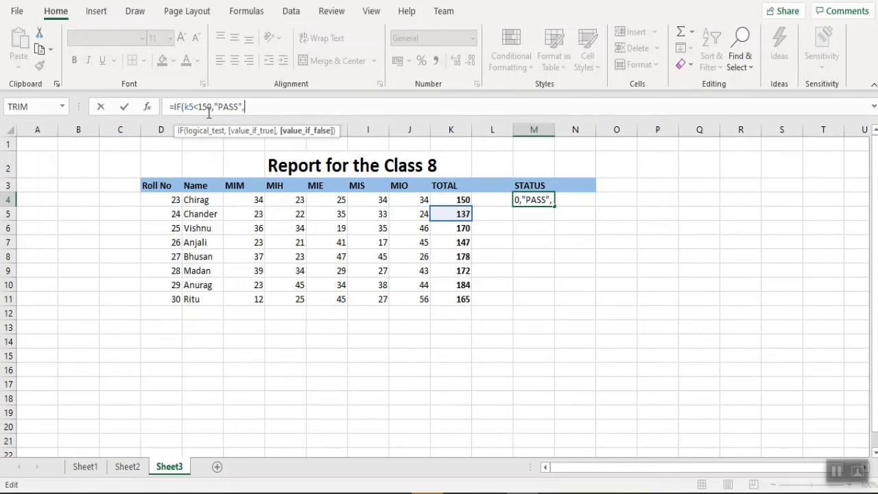
pyautogui.write('"')
pyautogui.write('"FAIL")')
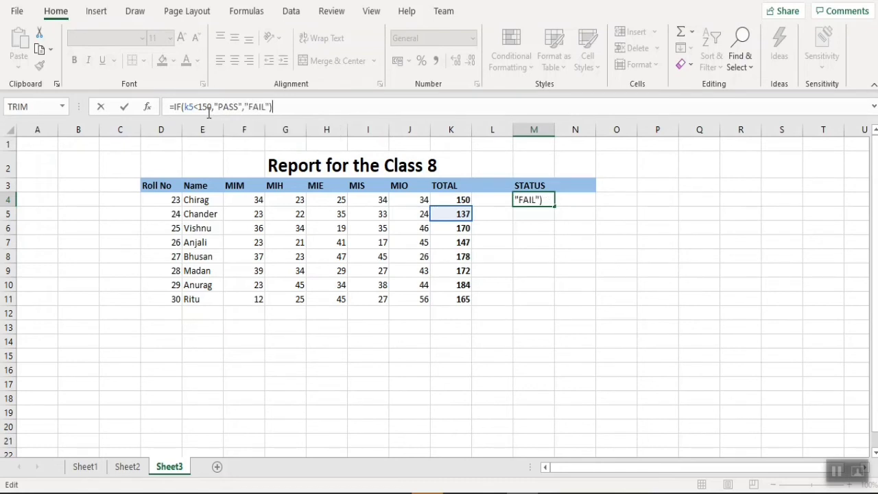
pyautogui.press('Return')
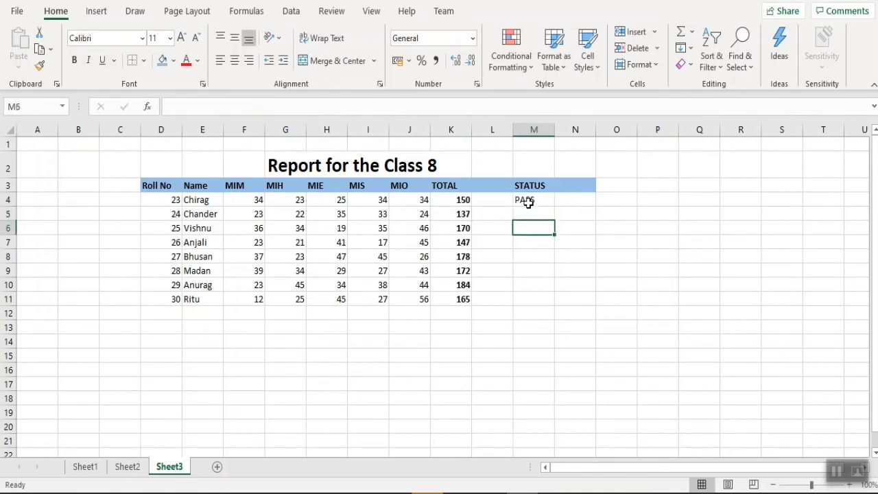
pyautogui.click(528, 199)
pyautogui.moveTo(538, 218); pyautogui.dragTo(534, 301)
pyautogui.click(608, 230)
pyautogui.click(534, 199)
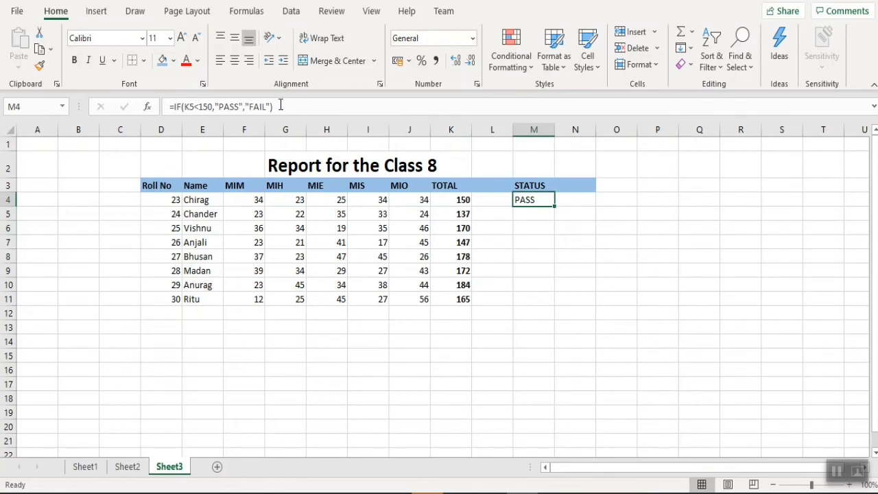
pyautogui.moveTo(281, 105); pyautogui.dragTo(163, 111)
pyautogui.click(550, 214)
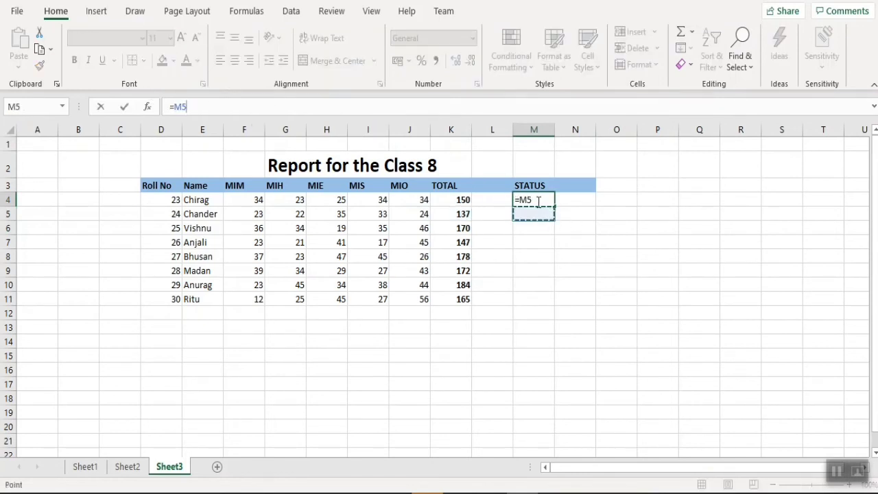
pyautogui.click(539, 202)
pyautogui.click(552, 233)
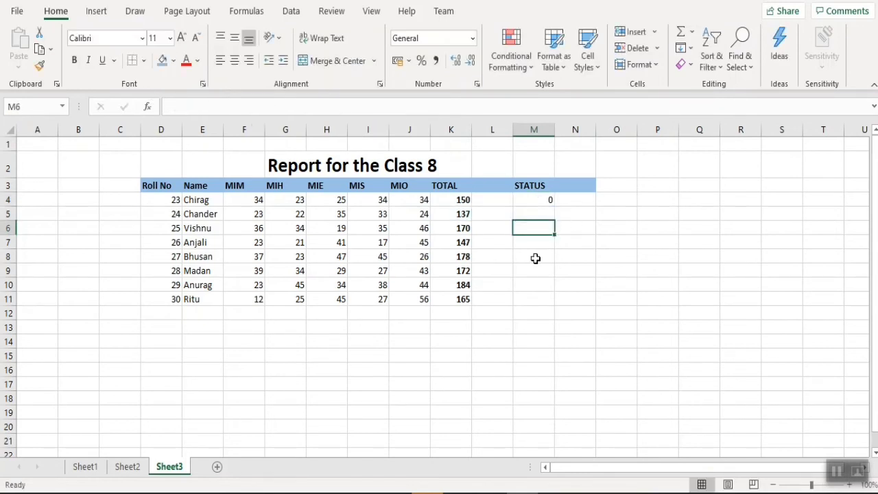
pyautogui.hotkey('ctrl', 'z')
pyautogui.click(557, 227)
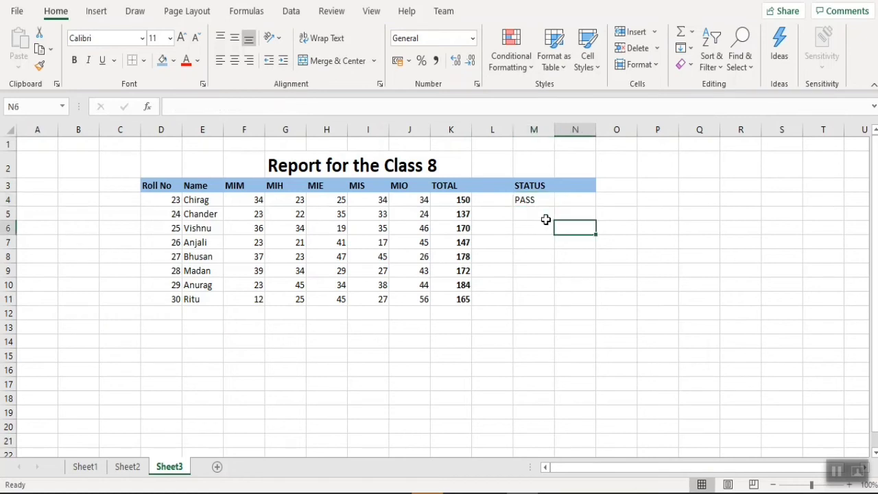
# Copy the M4 pass/fail formula down the STATUS column through M11.
pyautogui.click(536, 201)
pyautogui.hotkey('ctrl', 'c')
pyautogui.moveTo(531, 200); pyautogui.dragTo(531, 297)
pyautogui.hotkey('ctrl', 'v')
pyautogui.click(588, 272)
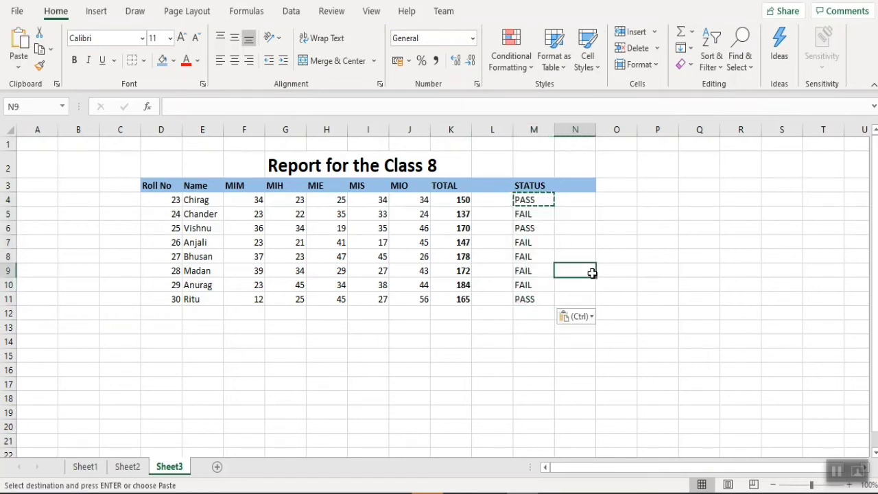
# Color the FAIL results in M7:M10 and M5 with a red font.
pyautogui.click(574, 207)
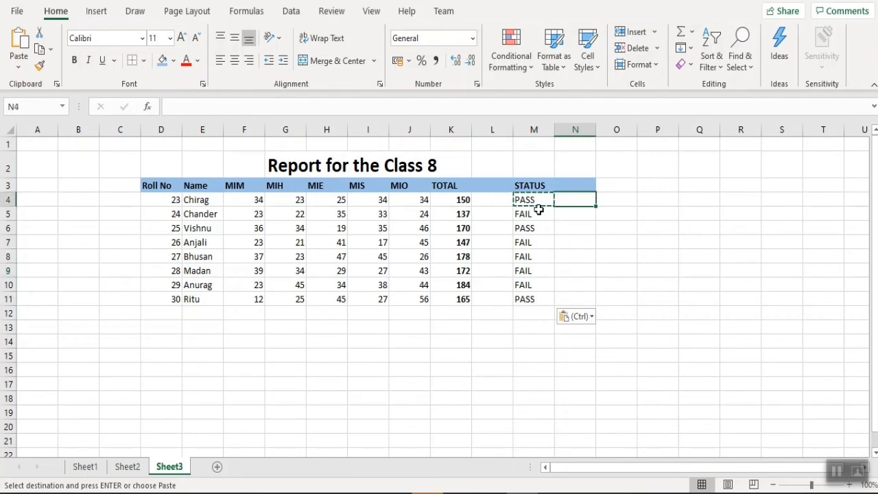
pyautogui.click(533, 200)
pyautogui.moveTo(539, 204); pyautogui.dragTo(528, 299)
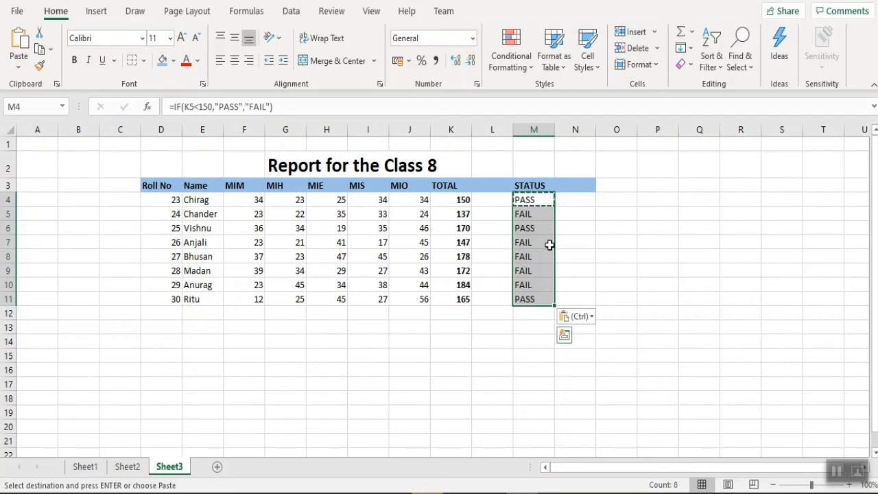
pyautogui.click(575, 242)
pyautogui.moveTo(529, 241); pyautogui.dragTo(528, 285)
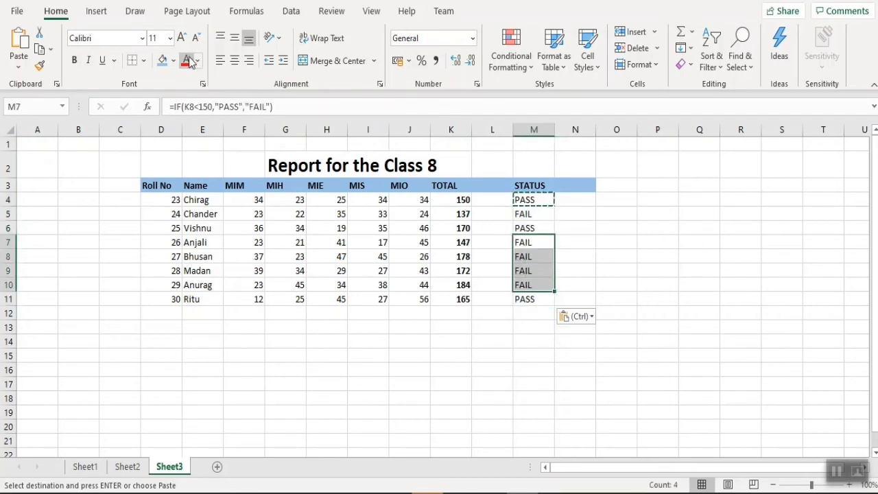
pyautogui.press('Return')
pyautogui.click(532, 214)
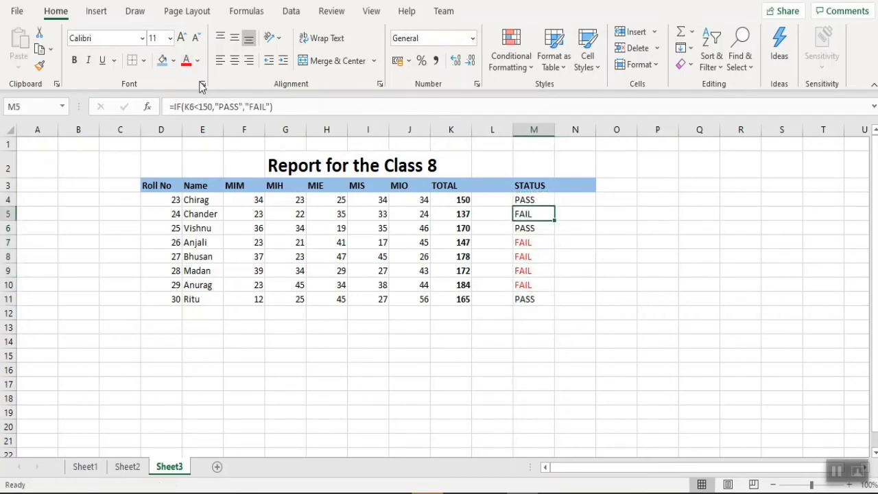
pyautogui.click(186, 61)
# Color the PASS results in M4, M6 and M11 with a green font.
pyautogui.click(529, 201)
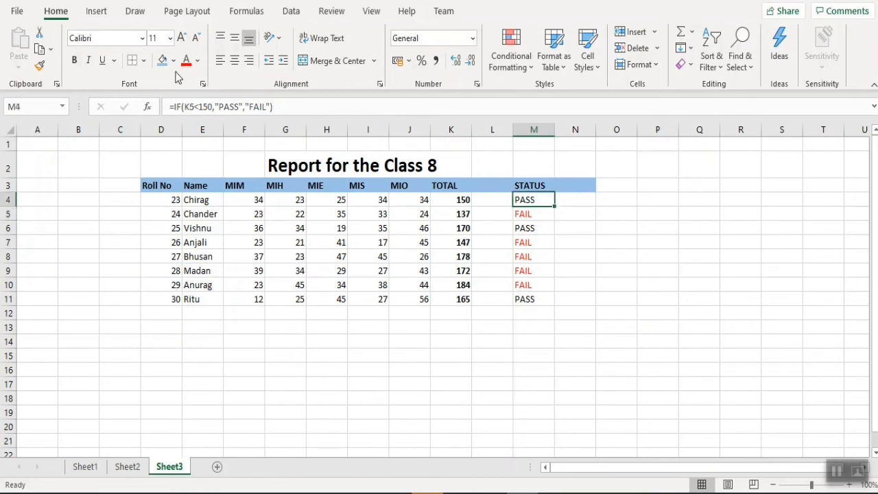
pyautogui.click(197, 60)
pyautogui.click(238, 212)
pyautogui.click(529, 230)
pyautogui.click(186, 61)
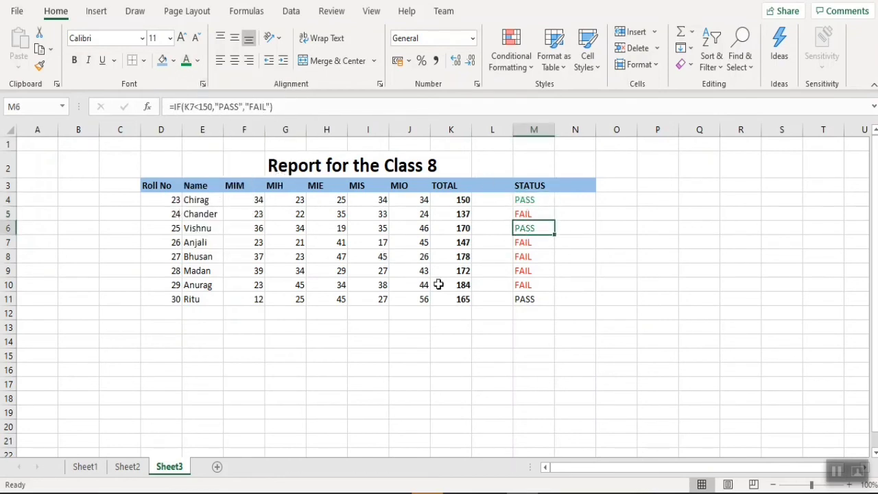
pyautogui.press('Return')
pyautogui.click(527, 299)
pyautogui.click(186, 61)
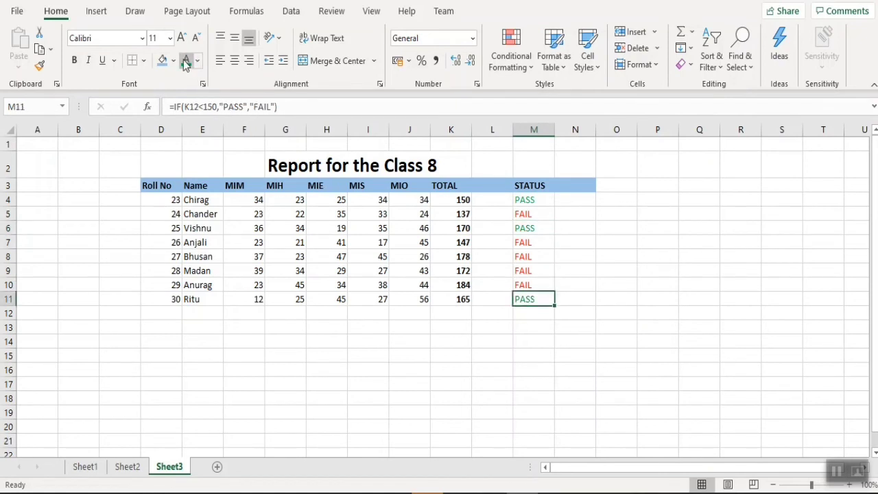
# Insert a 2-D clustered column chart from the student names in E4:E11 and the totals in K4:K11.
pyautogui.click(475, 354)
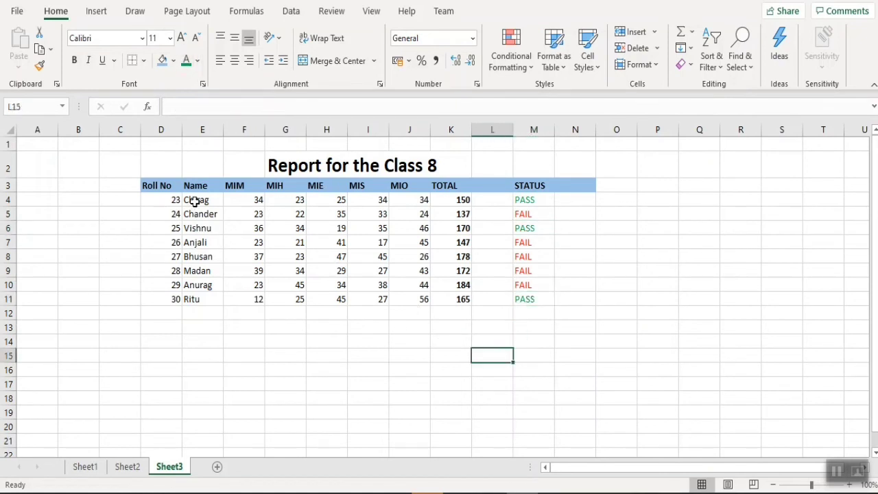
pyautogui.moveTo(196, 201); pyautogui.dragTo(200, 302)
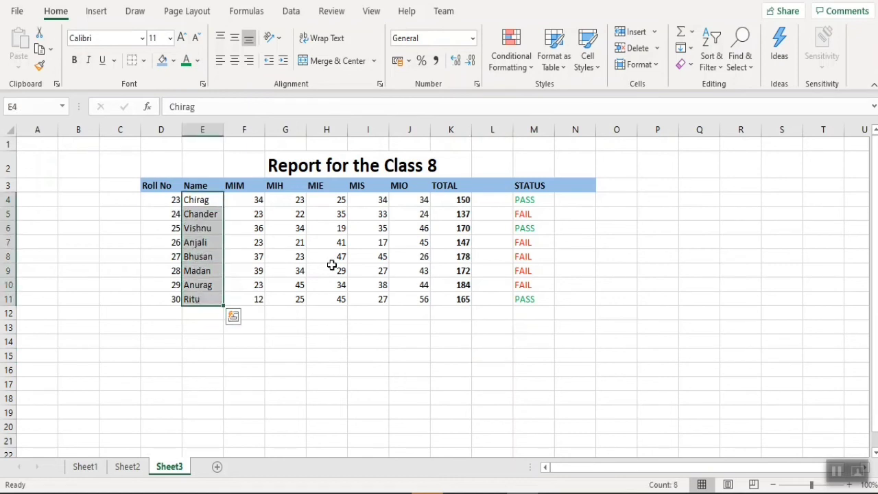
pyautogui.moveTo(449, 199); pyautogui.dragTo(451, 300)
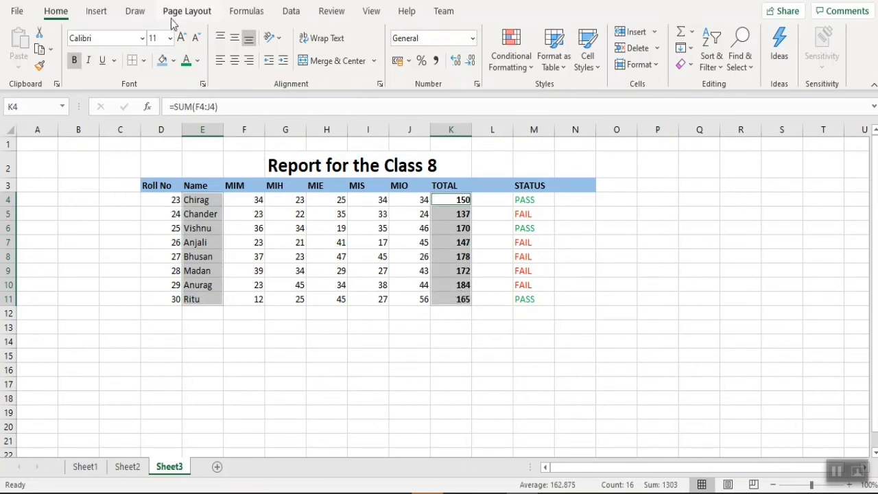
pyautogui.click(97, 12)
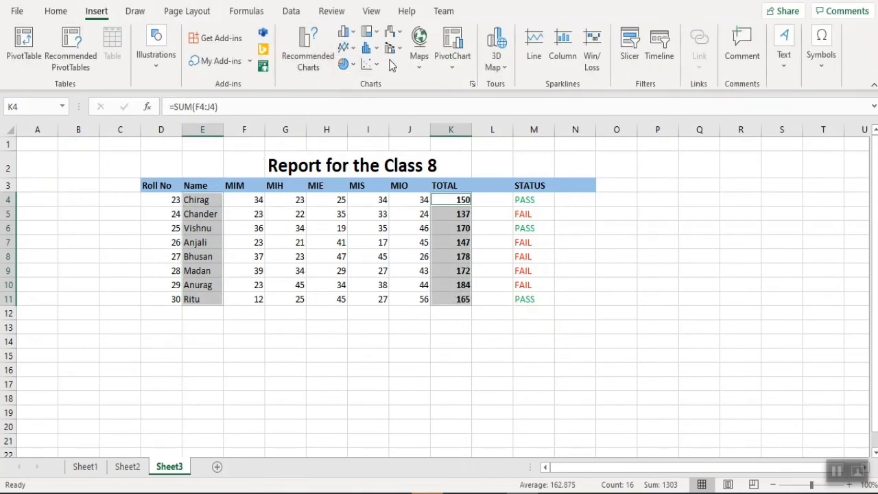
pyautogui.click(345, 32)
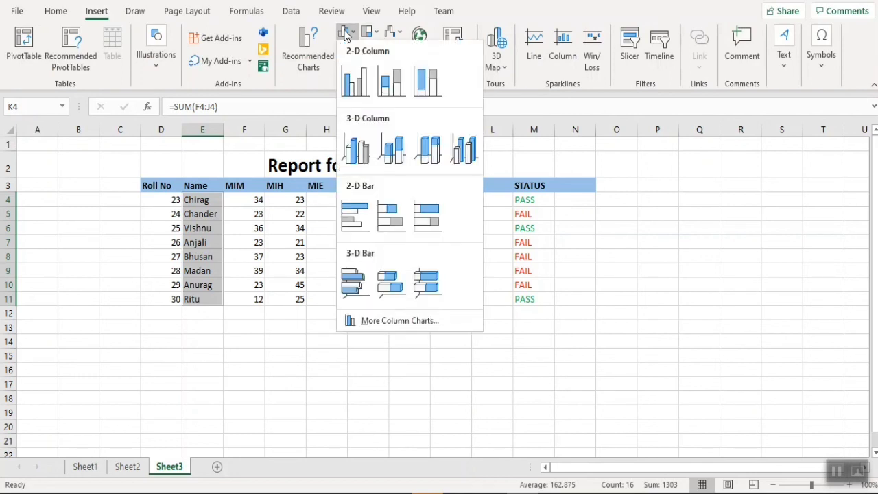
pyautogui.click(355, 83)
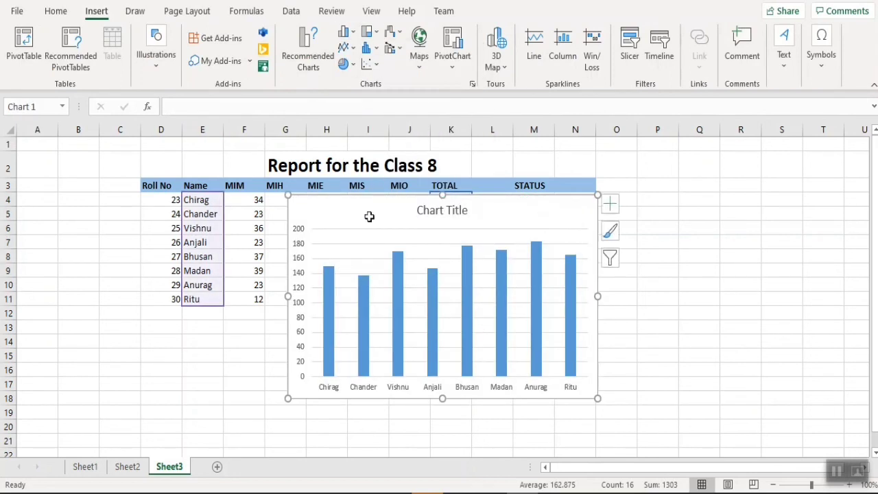
# Move the column chart off the marks columns so that it spans about columns M to T.
pyautogui.click(694, 313)
pyautogui.click(534, 302)
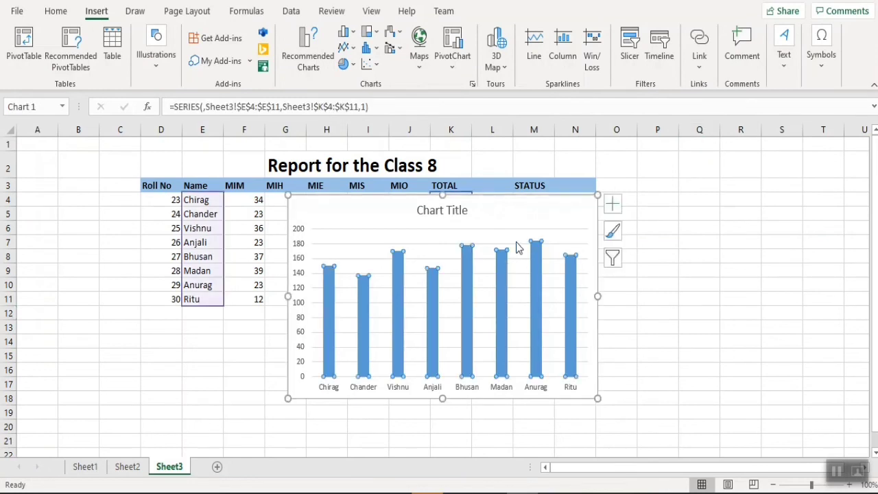
pyautogui.moveTo(510, 204); pyautogui.dragTo(750, 186)
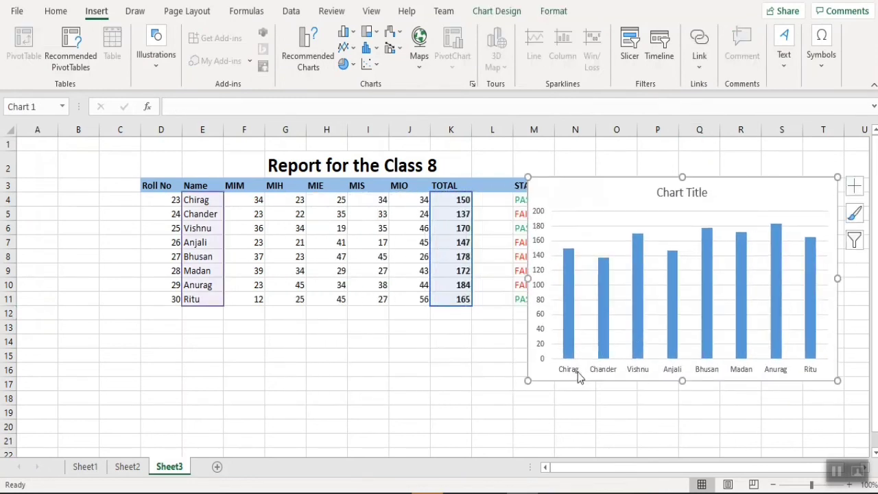
pyautogui.moveTo(610, 194)
pyautogui.mouseDown()
pyautogui.moveTo(573, 254)
pyautogui.moveTo(652, 223)
pyautogui.moveTo(657, 195)
pyautogui.moveTo(624, 190)
pyautogui.mouseUp()
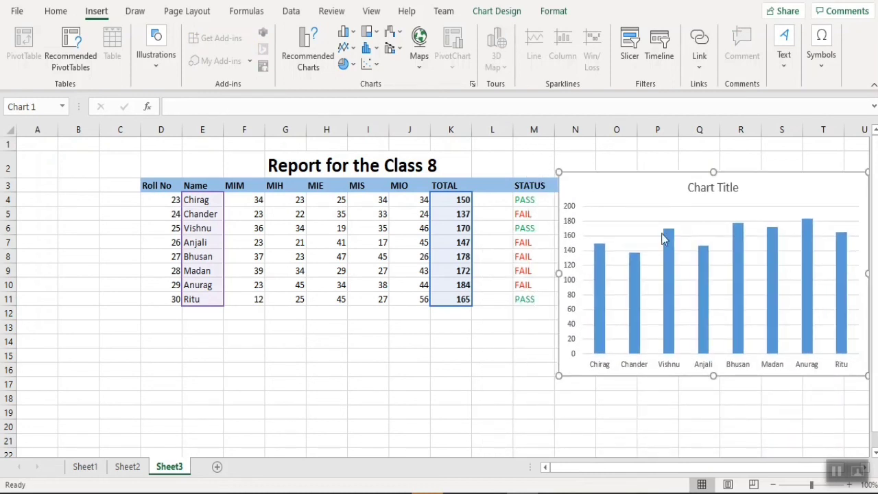
pyautogui.moveTo(792, 194); pyautogui.dragTo(763, 192)
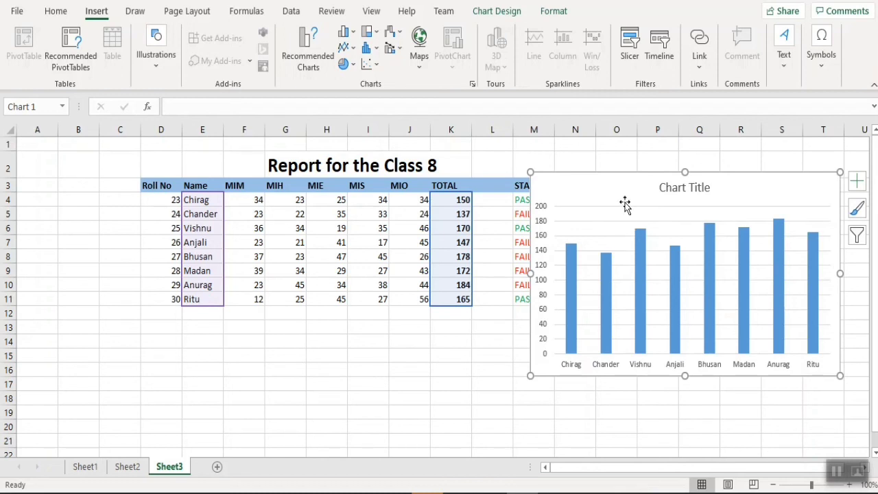
# Switch to the Word document, paste the copied column chart on page 10 and enter the heading "Report for Class 8" above it.
pyautogui.click(531, 493)
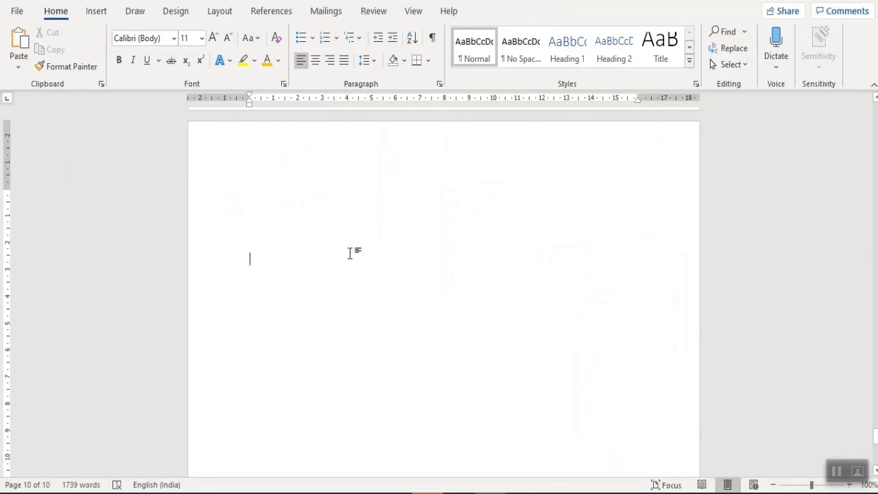
pyautogui.hotkey('ctrl', 'v')
pyautogui.click(327, 207)
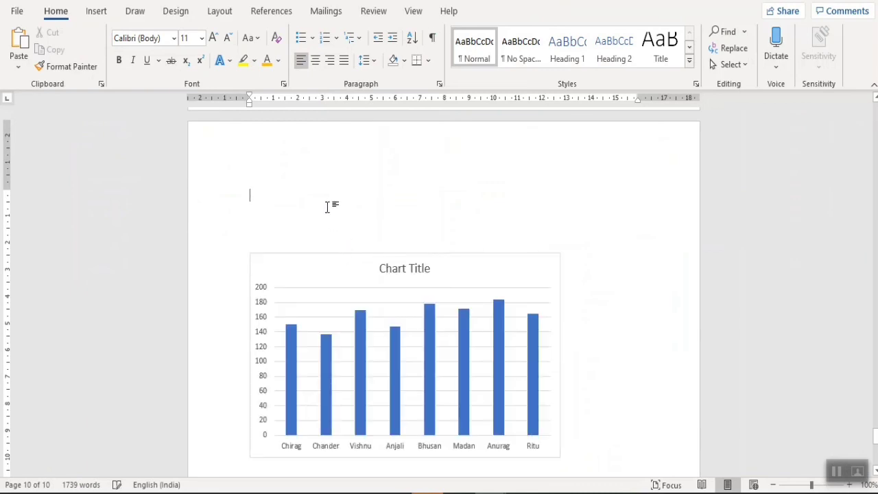
pyautogui.write('c')
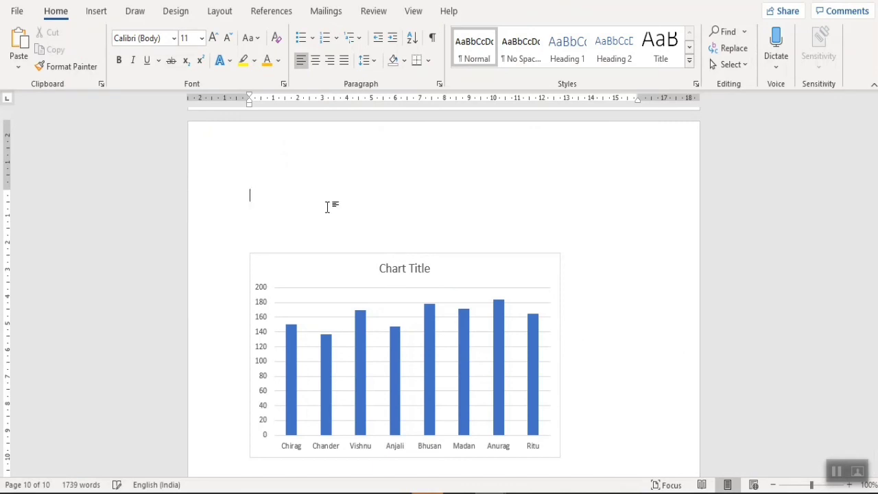
pyautogui.write('Report for Class 8')
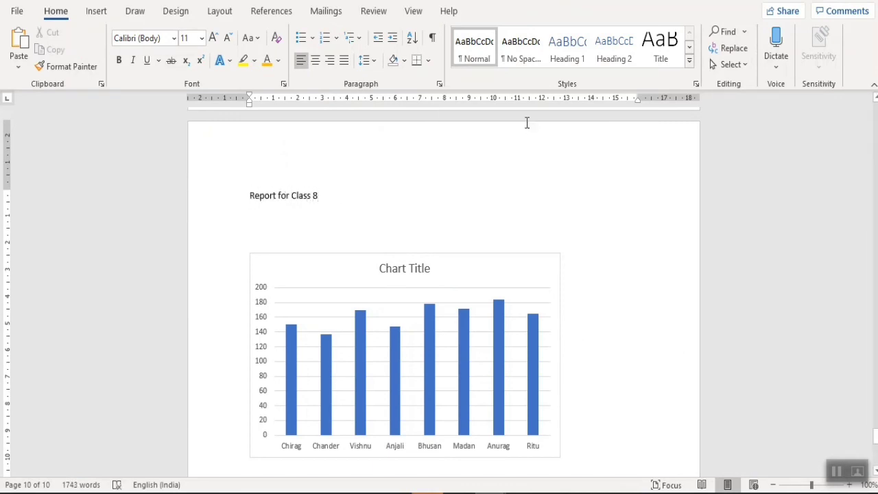
# Make the "Report for Class 8" heading bold, enlarge it to 48 pt and shift it slightly inward.
pyautogui.moveTo(380, 204); pyautogui.dragTo(226, 202)
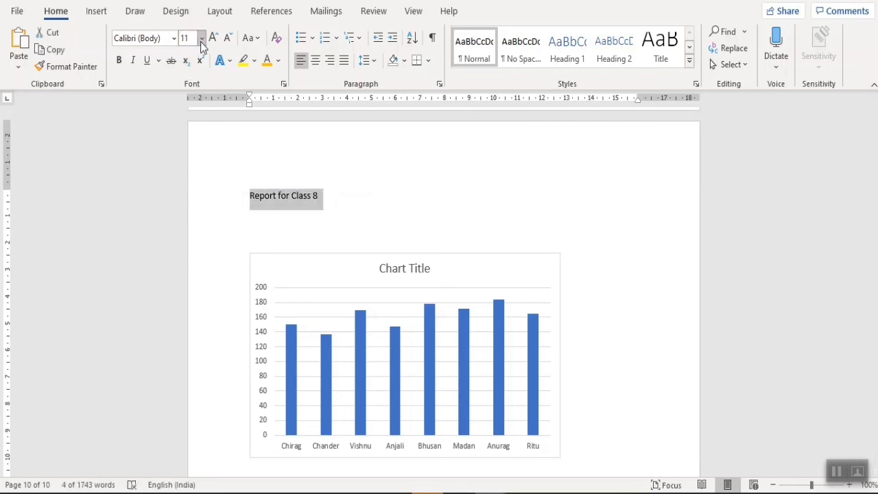
pyautogui.click(118, 60)
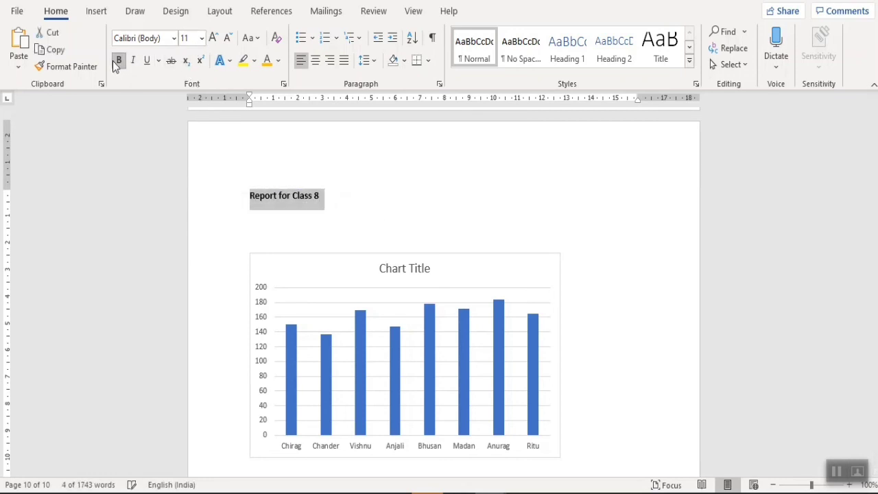
pyautogui.click(210, 40)
pyautogui.doubleClick(213, 38)
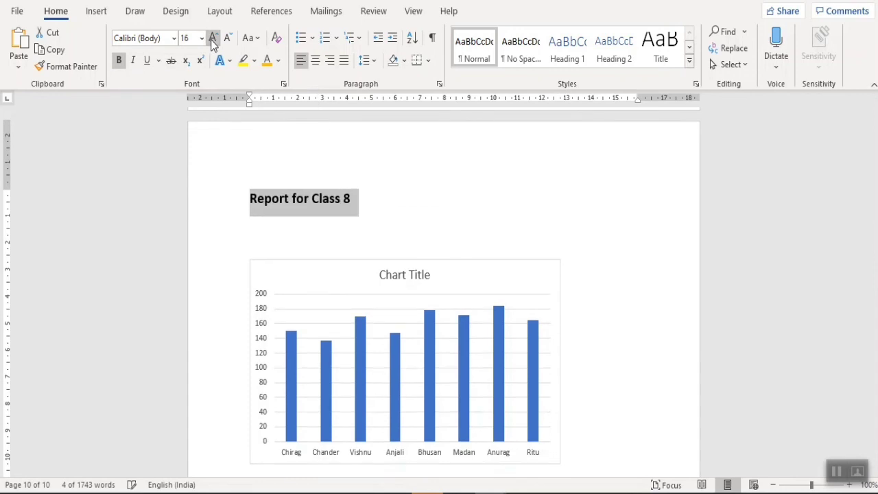
pyautogui.doubleClick(213, 37)
pyautogui.doubleClick(213, 38)
pyautogui.doubleClick(213, 38)
pyautogui.doubleClick(212, 38)
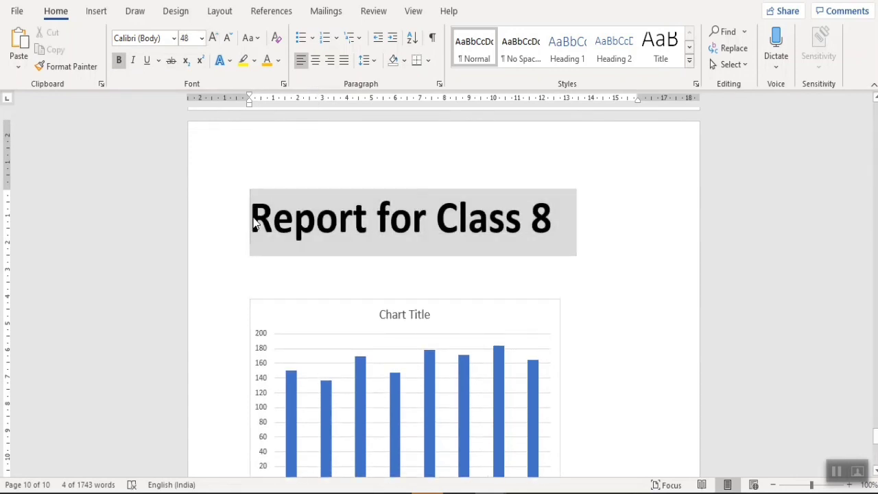
pyautogui.click(265, 256)
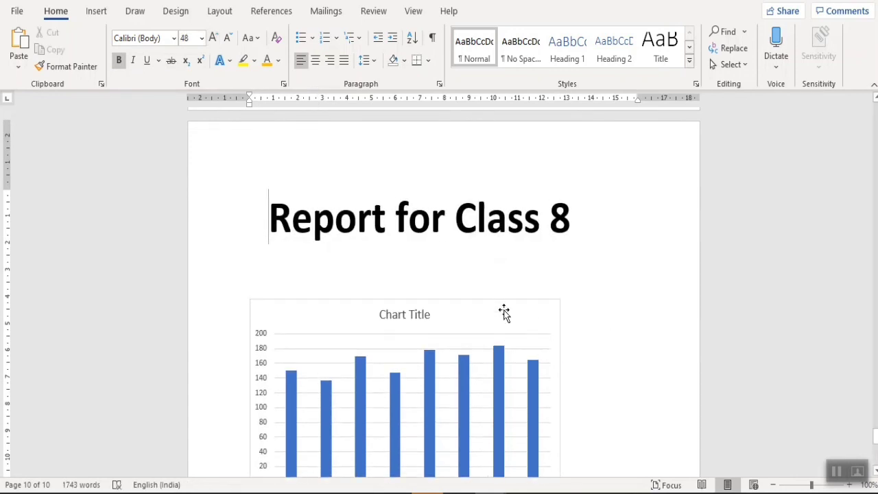
# Enlarge the pasted chart to nearly the width of the page's text area.
pyautogui.click(559, 301)
pyautogui.moveTo(560, 300); pyautogui.dragTo(618, 275)
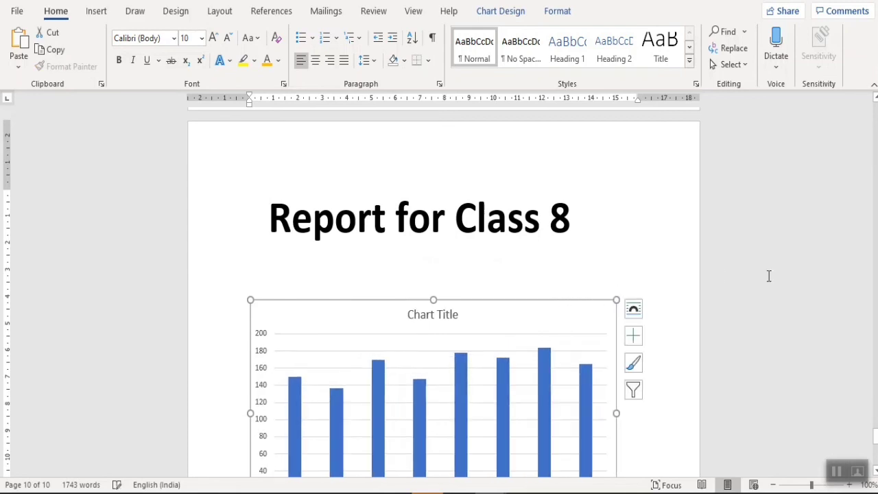
pyautogui.click(750, 335)
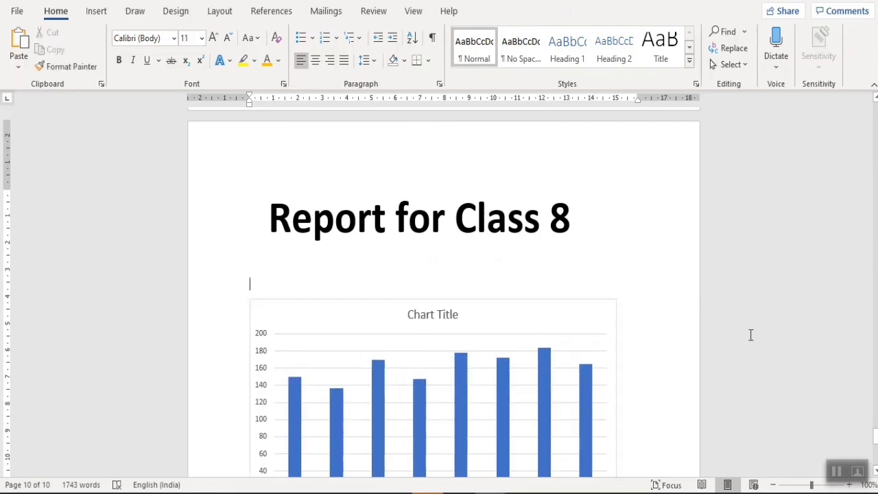
pyautogui.moveTo(876, 440); pyautogui.dragTo(876, 442)
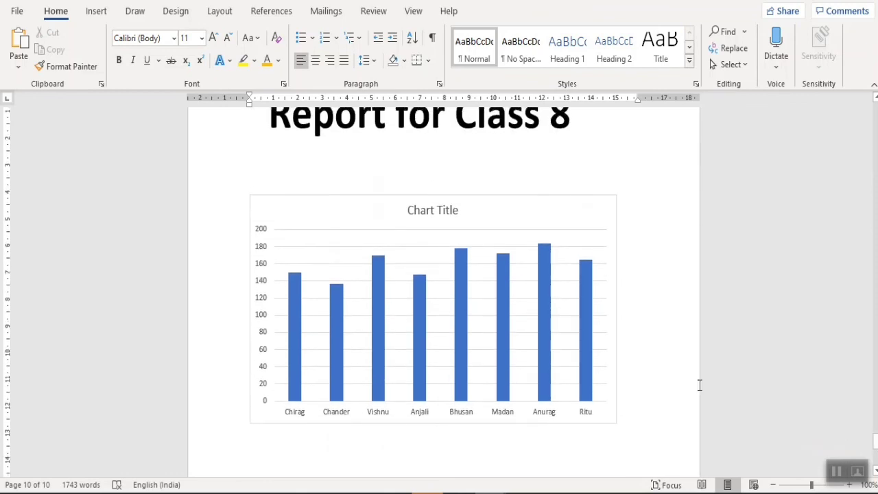
# Replace the placeholder title of the pasted chart with "Class 8".
pyautogui.click(296, 414)
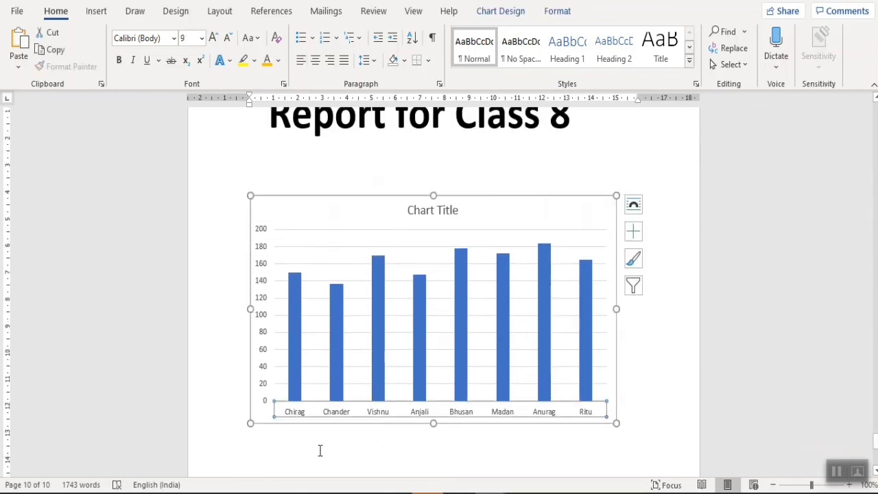
pyautogui.doubleClick(431, 210)
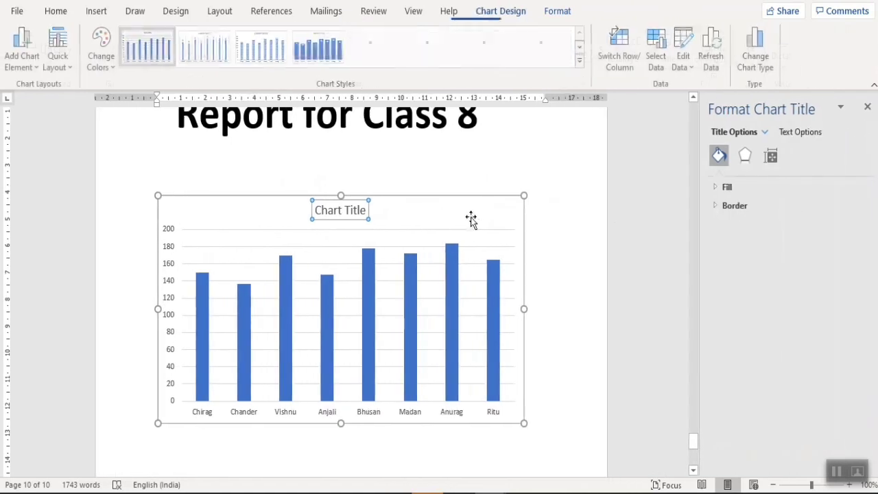
pyautogui.moveTo(368, 210); pyautogui.dragTo(334, 212)
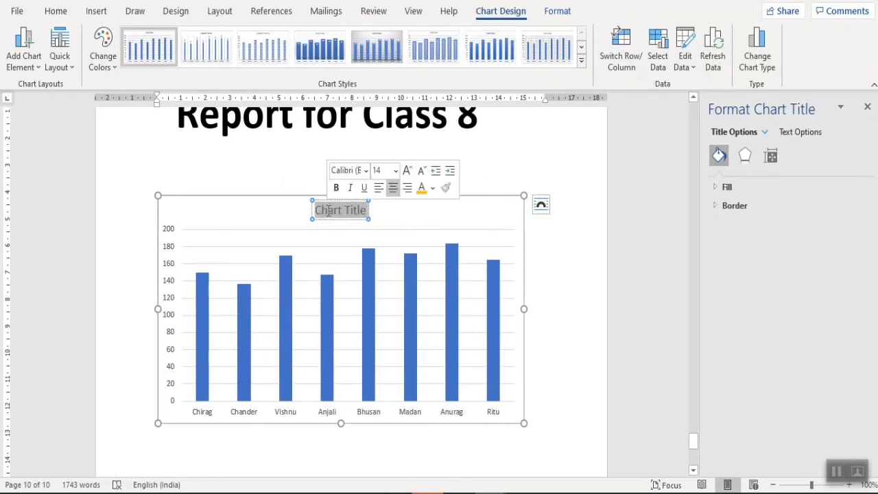
pyautogui.write('Class')
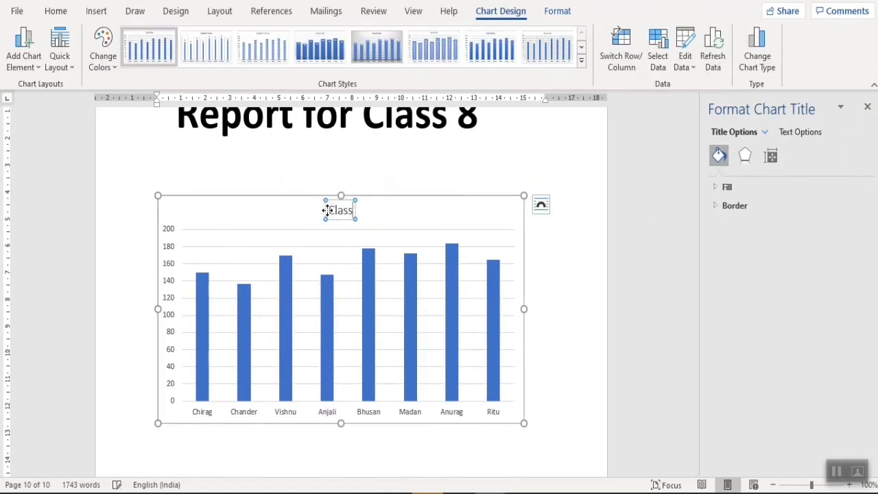
pyautogui.write(' 8')
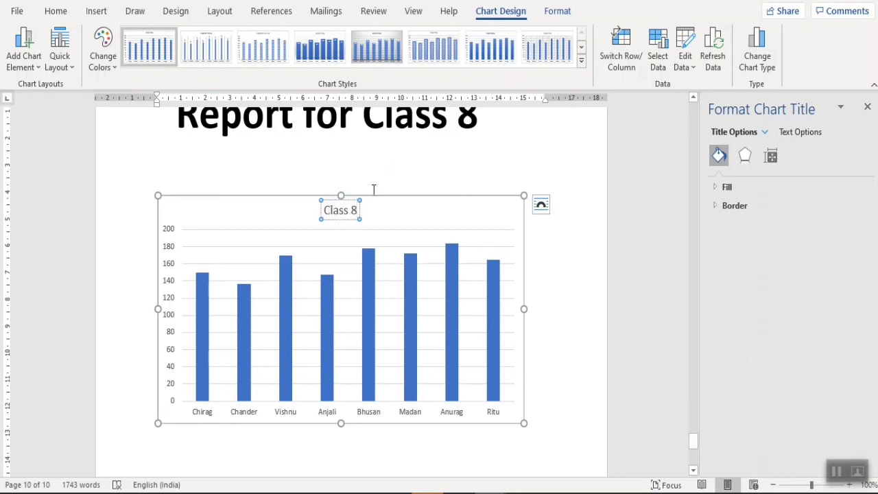
pyautogui.click(405, 168)
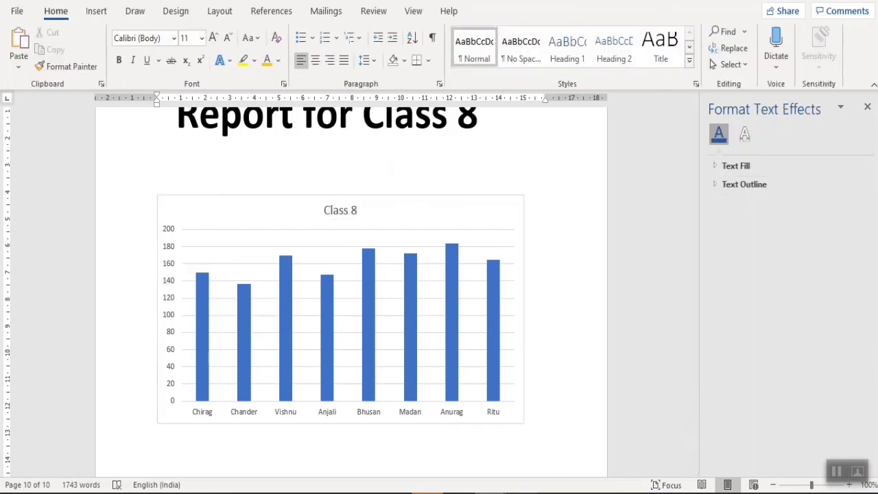
# Switch back to Excel, apply the fourth preset style with data labels to the column chart and close the formatting pane.
pyautogui.click(554, 492)
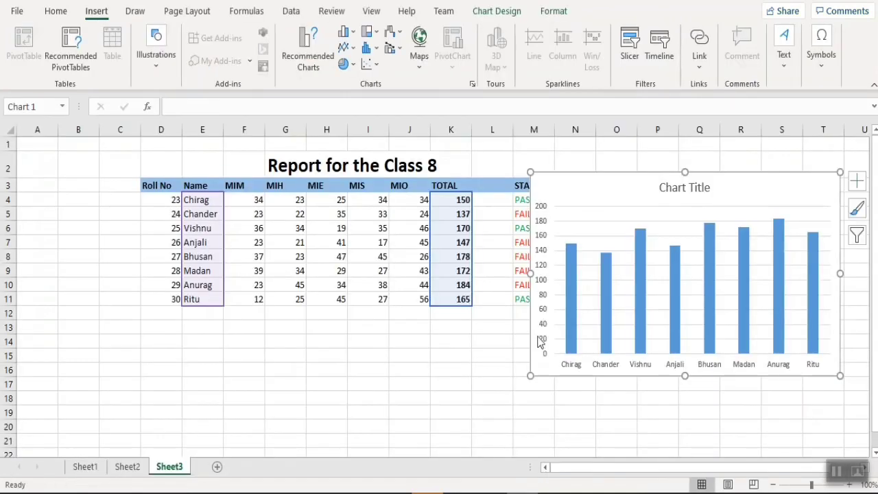
pyautogui.doubleClick(596, 281)
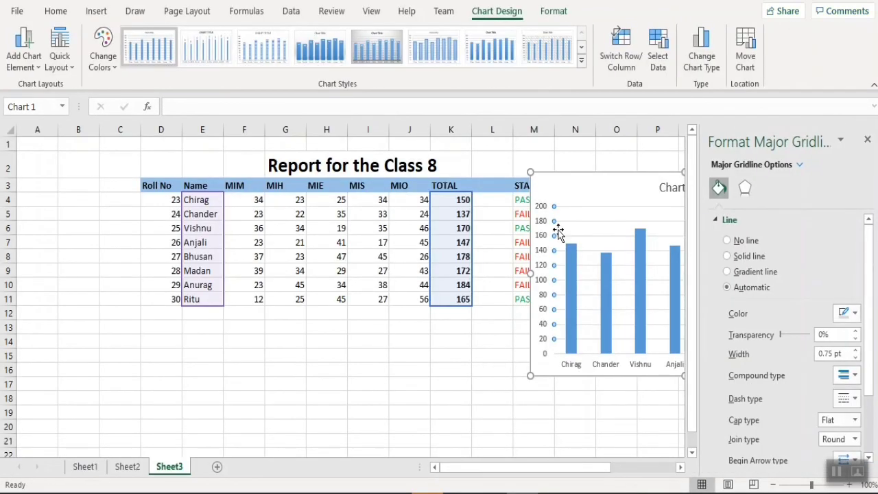
pyautogui.click(317, 50)
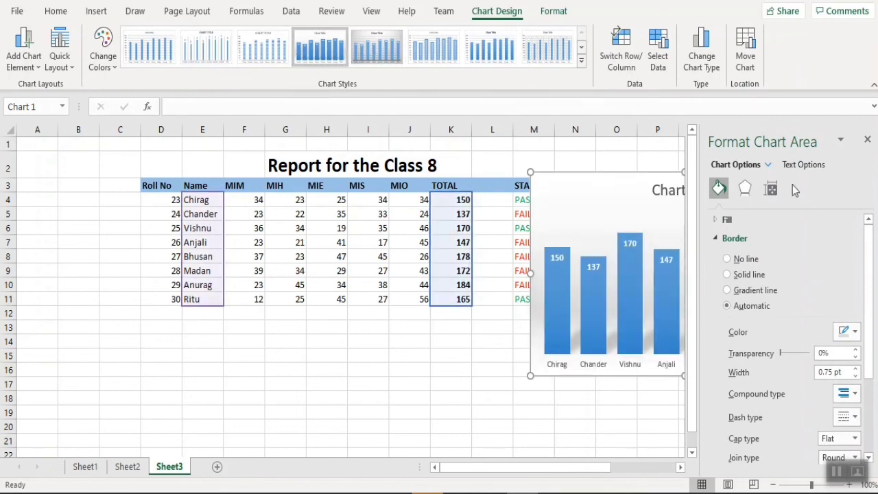
pyautogui.click(869, 141)
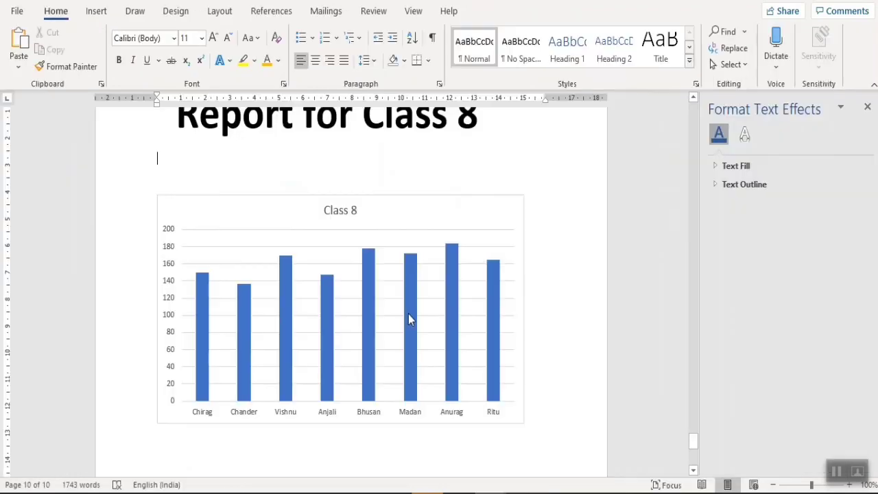
# In the Word document, delete the old chart under the heading and paste the restyled chart in its place.
pyautogui.click(405, 307)
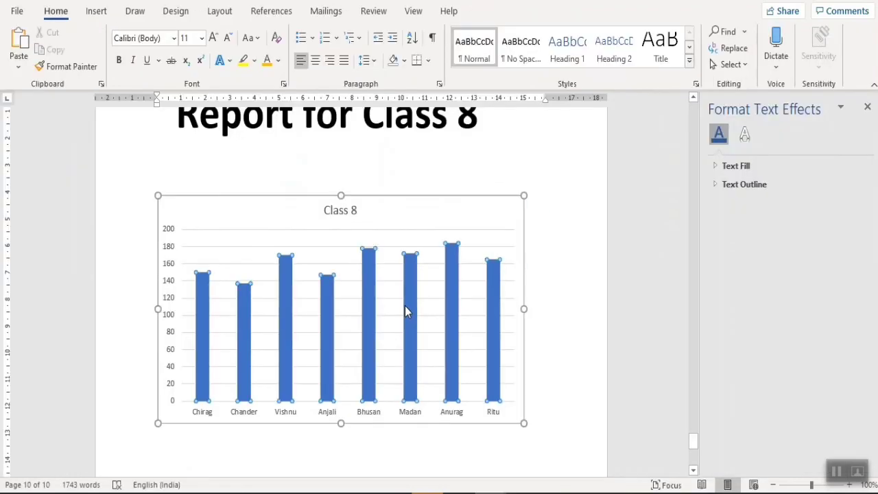
pyautogui.click(405, 307)
pyautogui.press('Delete')
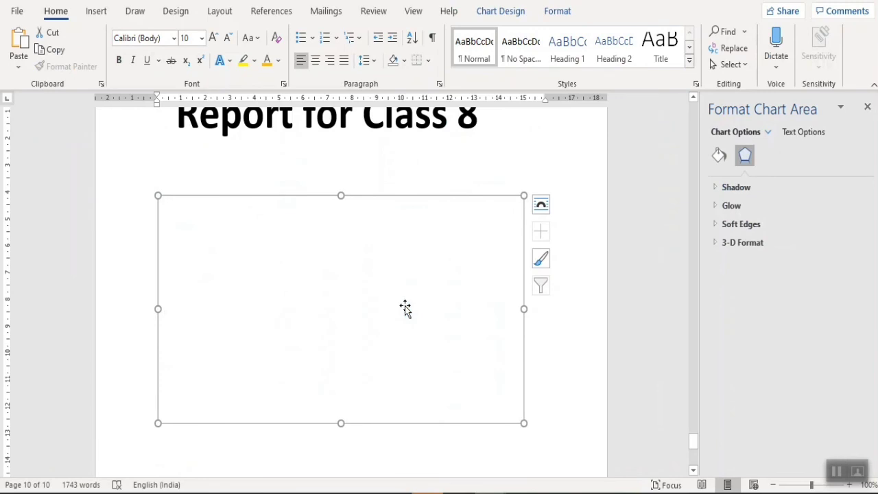
pyautogui.press('Delete')
pyautogui.hotkey('ctrl', 'v')
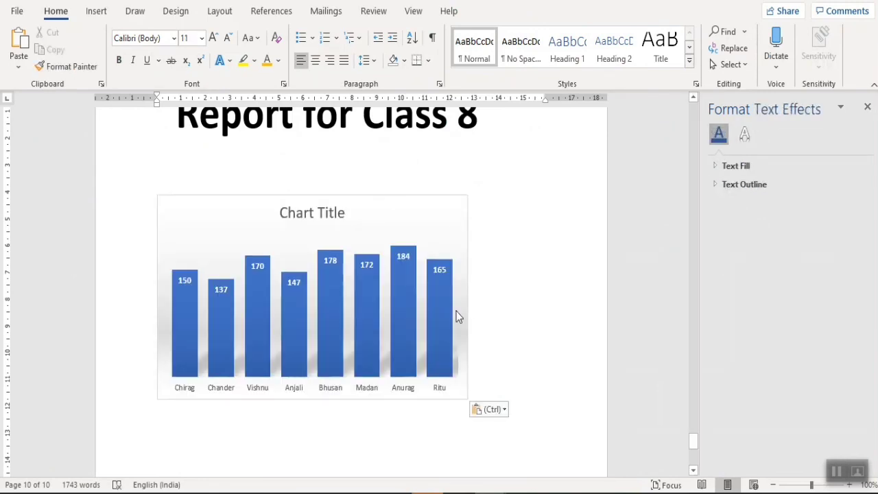
# Enlarge the restyled chart to nearly the full text width of the page, and return to the Excel workbook.
pyautogui.click(464, 397)
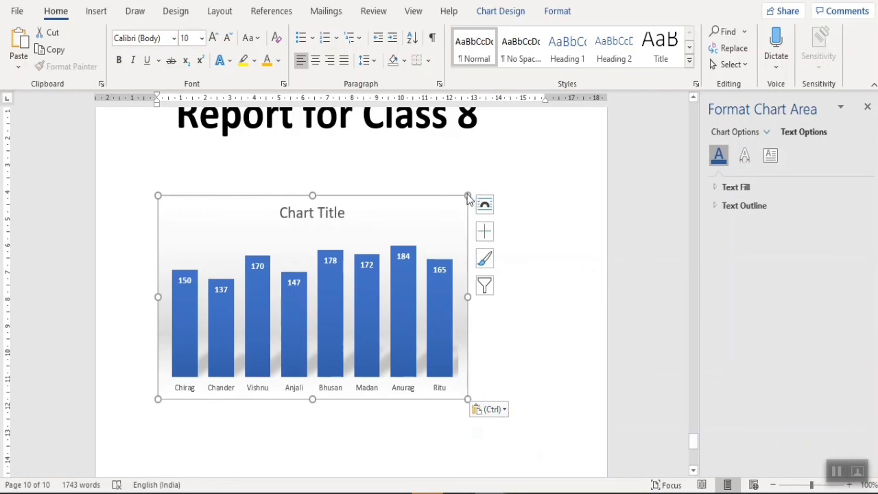
pyautogui.moveTo(468, 195); pyautogui.dragTo(538, 163)
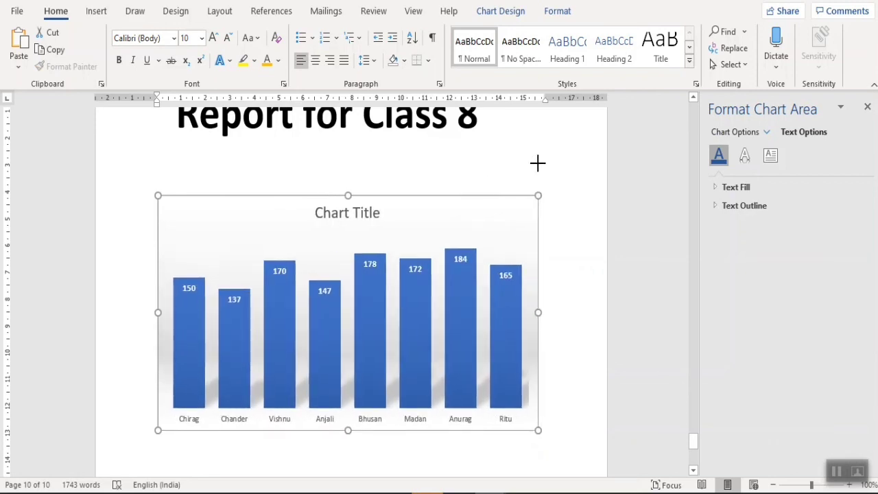
pyautogui.click(215, 428)
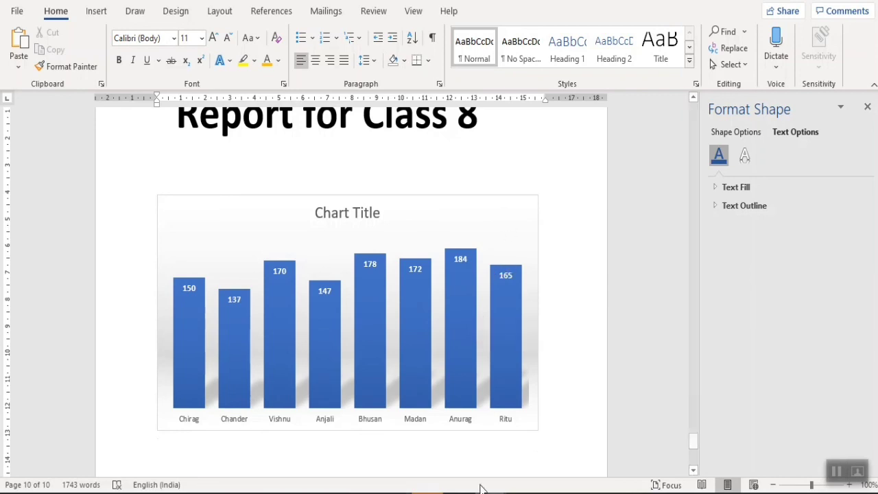
pyautogui.click(555, 493)
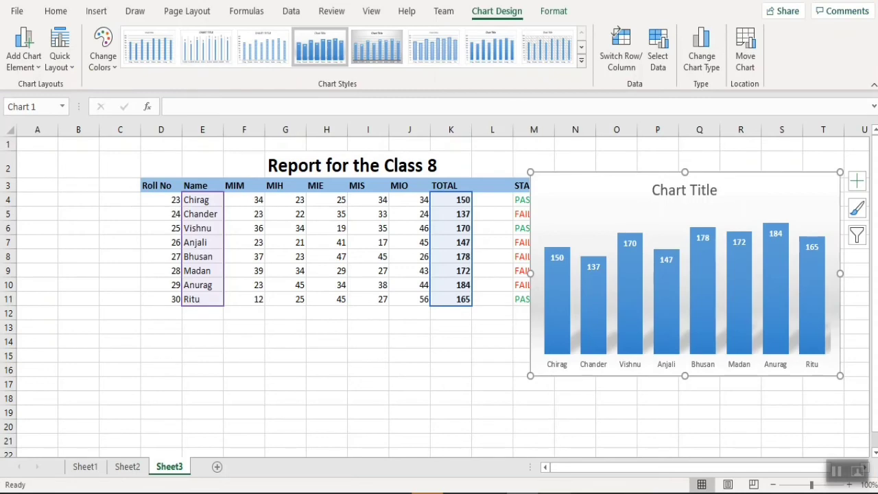